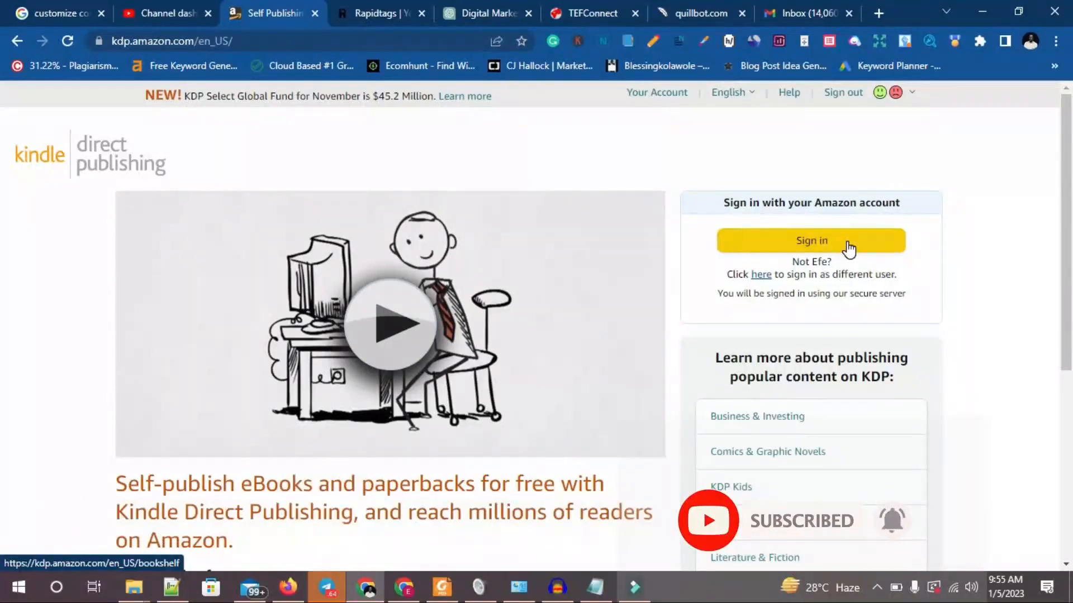
Sign in to the Kindle Direct Publishing account and look over the bookshelf and the publishing notes in Notepad.
left_click(849, 248)
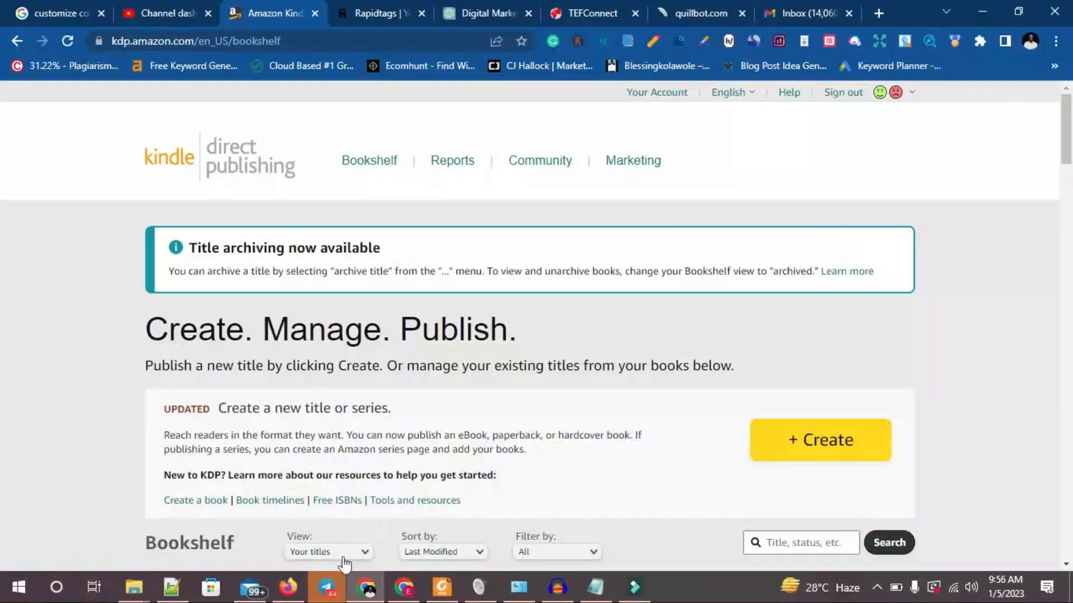
scroll(344, 562, "down", 3)
left_click(596, 588)
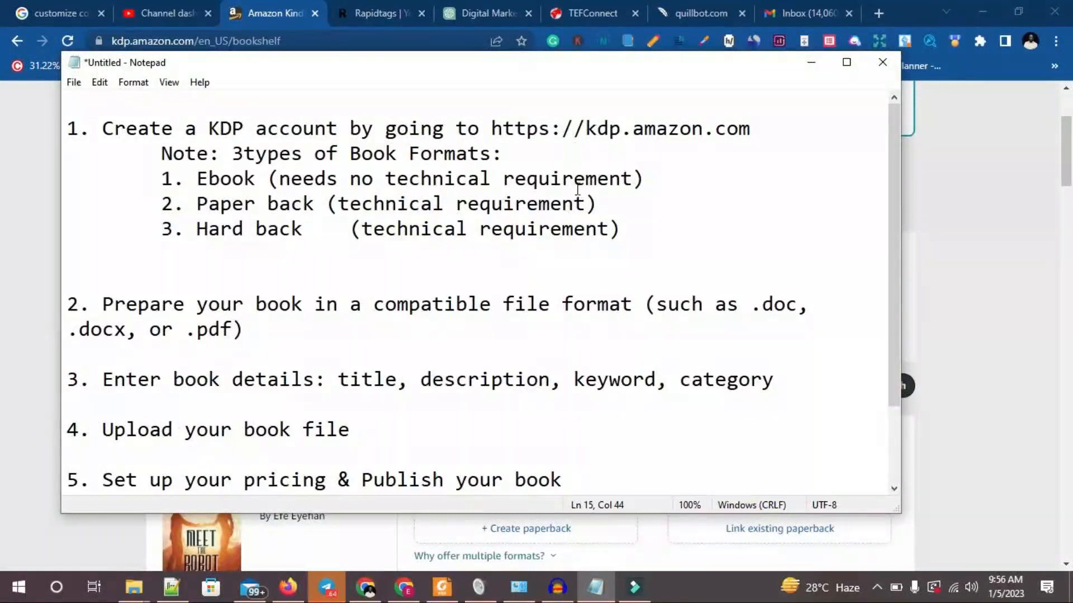
key("alt+Tab")
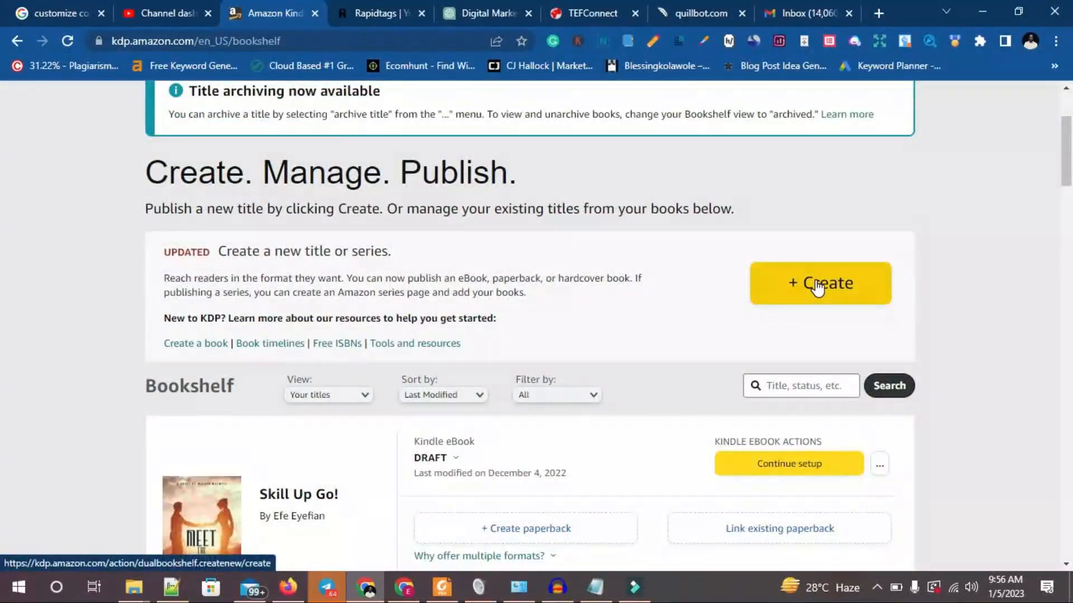
scroll(777, 271, "up", 3)
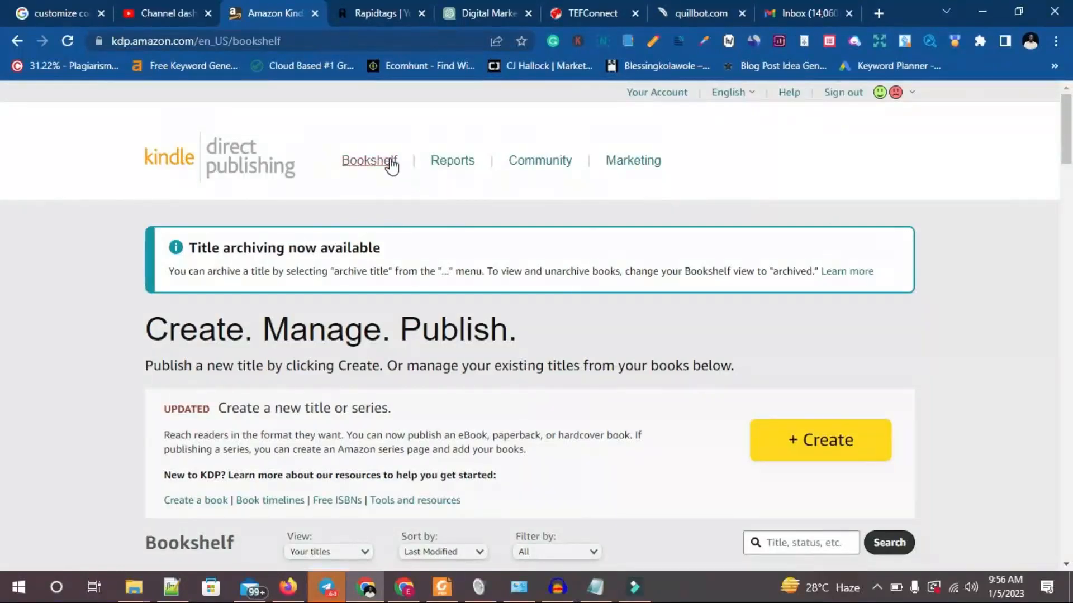
View the Bookshelf, Reports, Community and Marketing pages of the account and return to the Bookshelf.
left_click(363, 165)
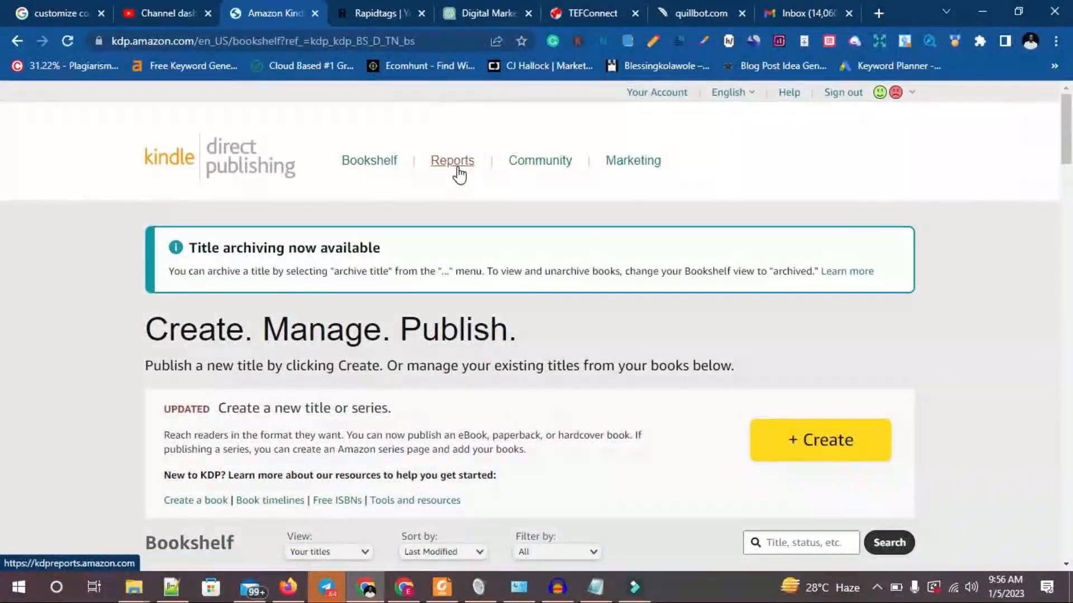
left_click(458, 167)
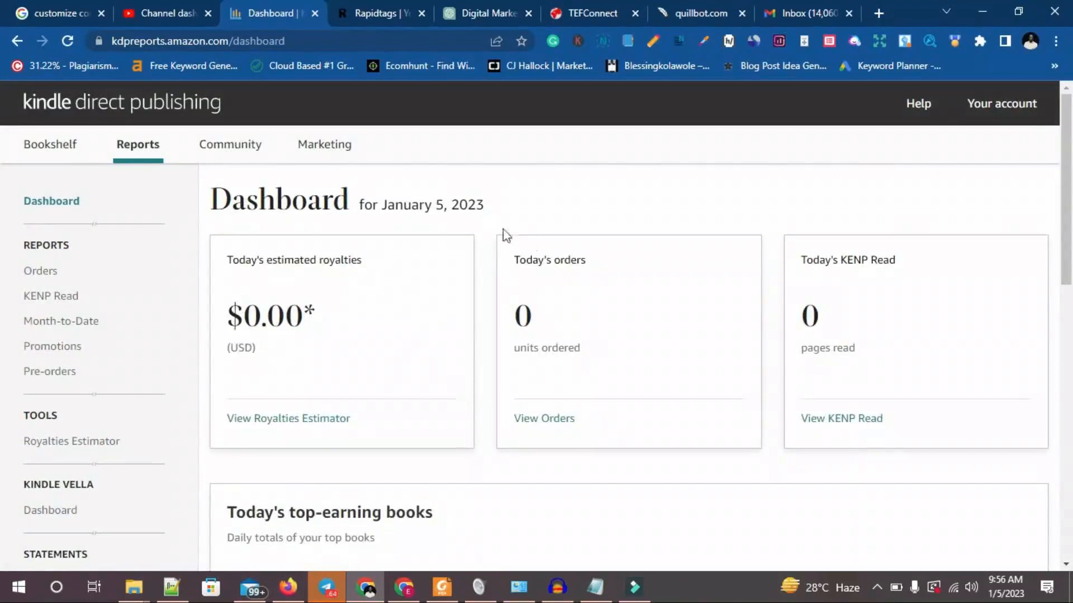
left_click(252, 150)
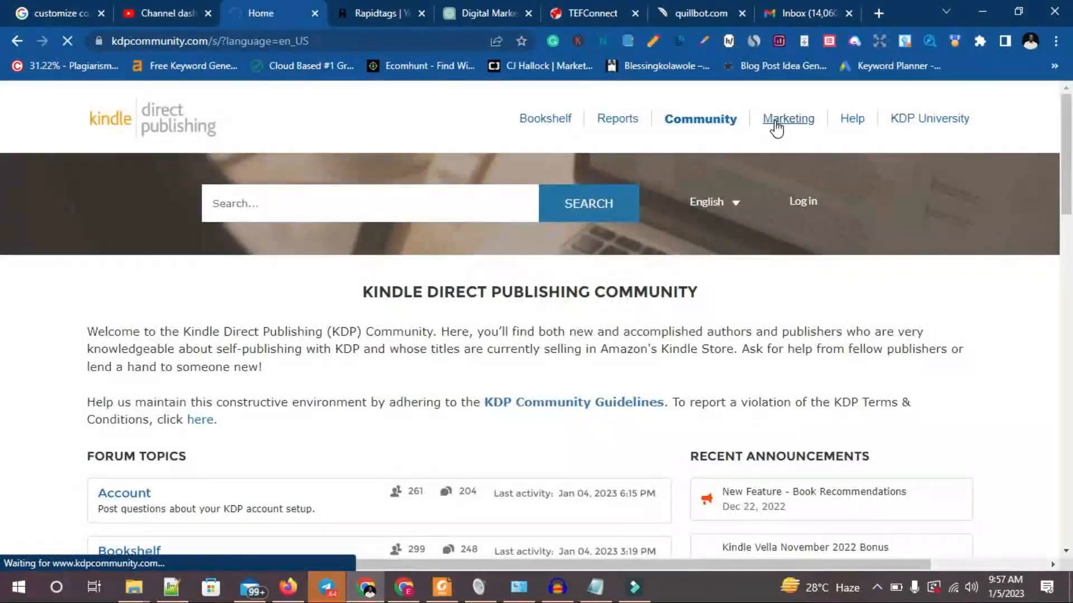
left_click(778, 123)
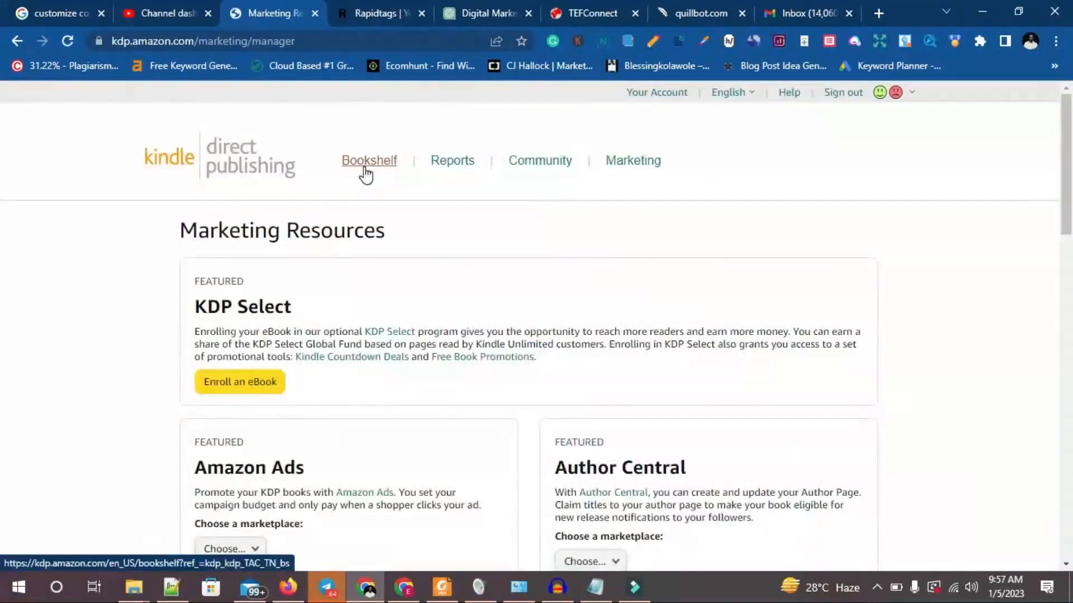
left_click(368, 161)
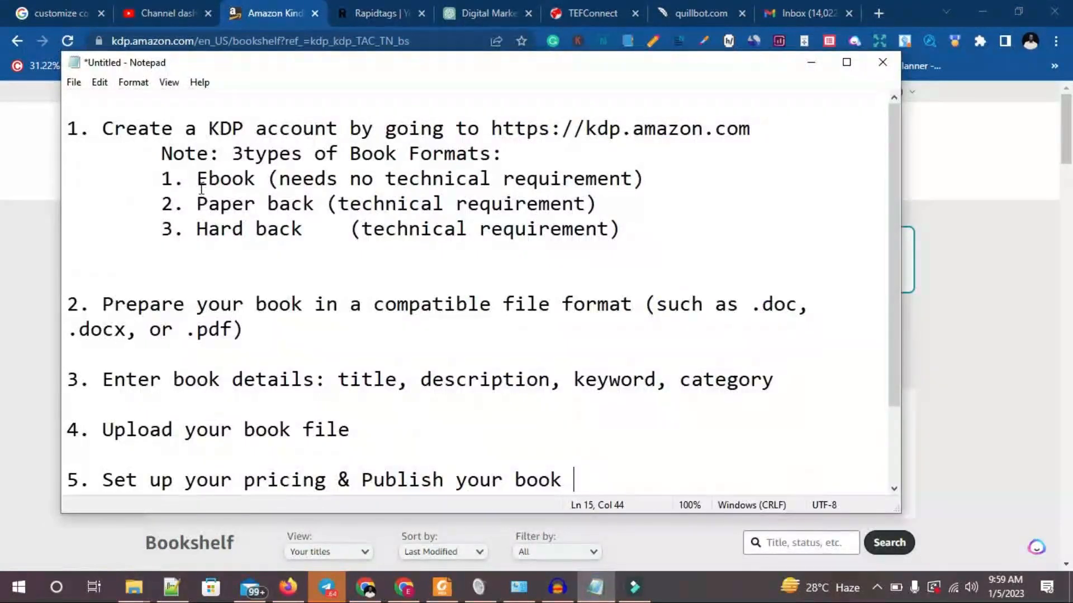
In the Notepad notes, correct "3types" to "3 types" in the book formats line and review the three formats listed below it.
left_click_drag(162, 153, 521, 161)
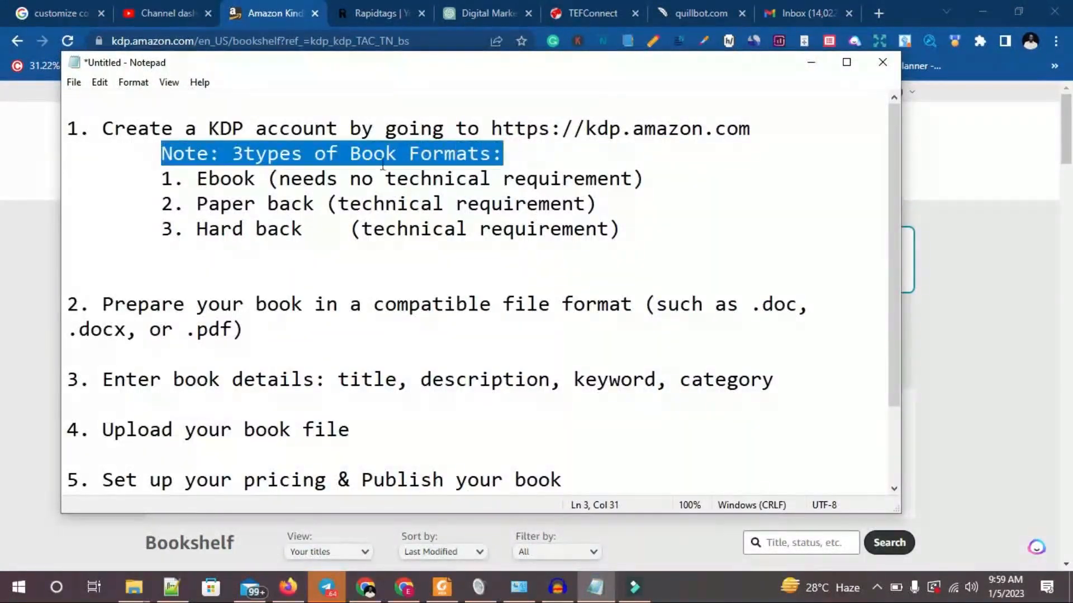
left_click(246, 158)
left_click_drag(353, 60, 499, 94)
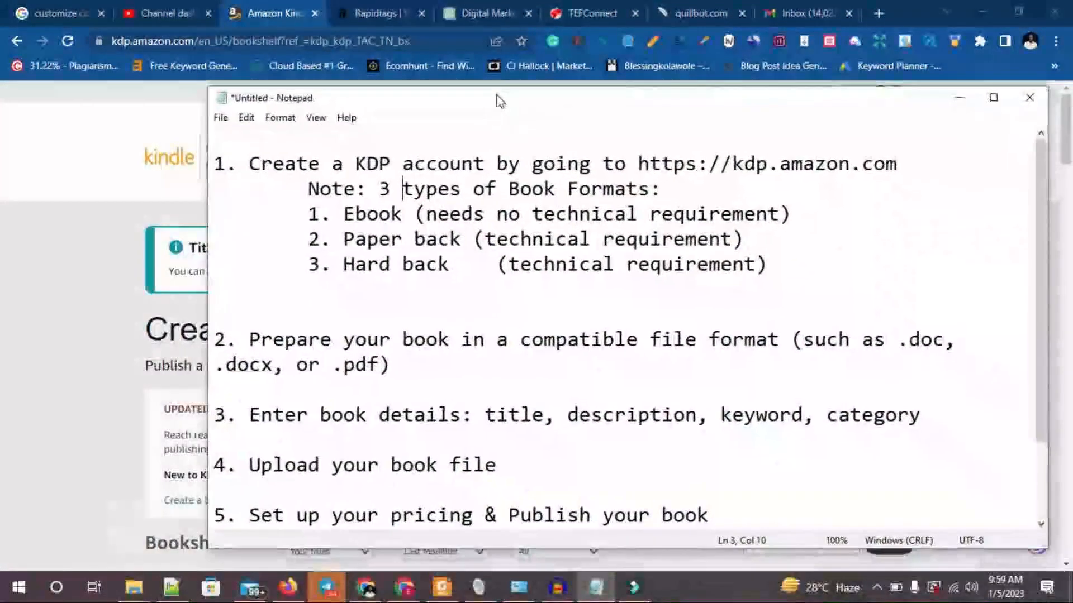
left_click(373, 215)
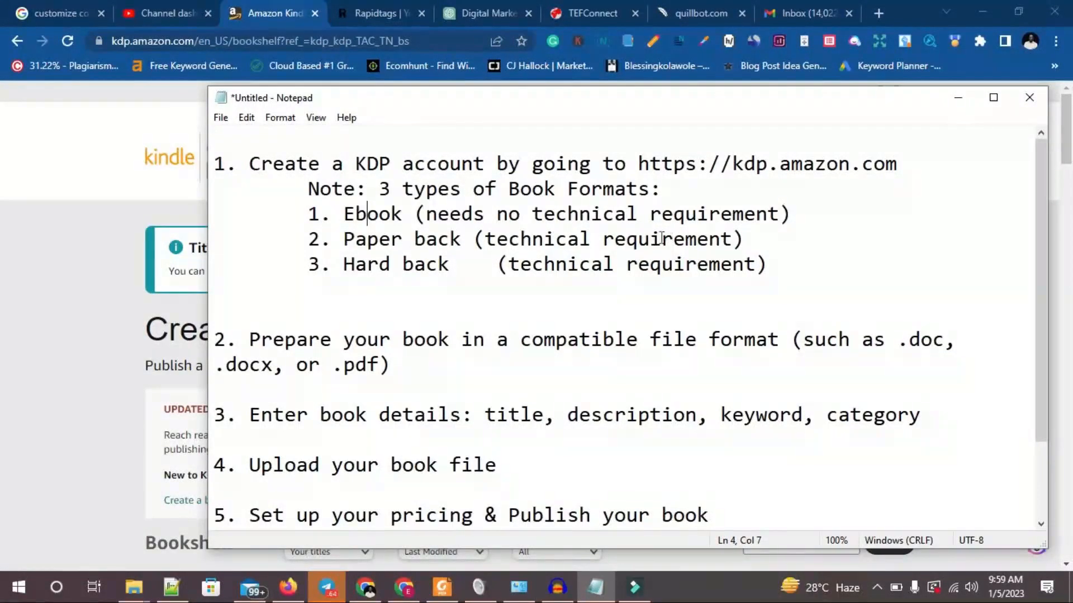
left_click(447, 266)
left_click(707, 280)
Switch back to the browser and start creating a new title from the bookshelf.
left_click(167, 352)
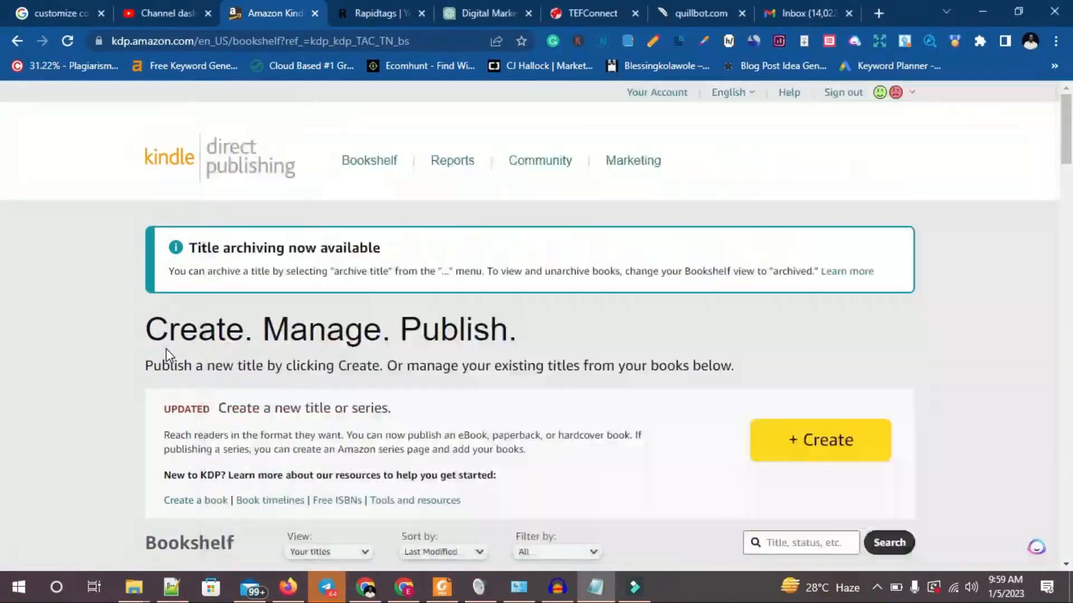
scroll(447, 358, "down", 2)
left_click(798, 361)
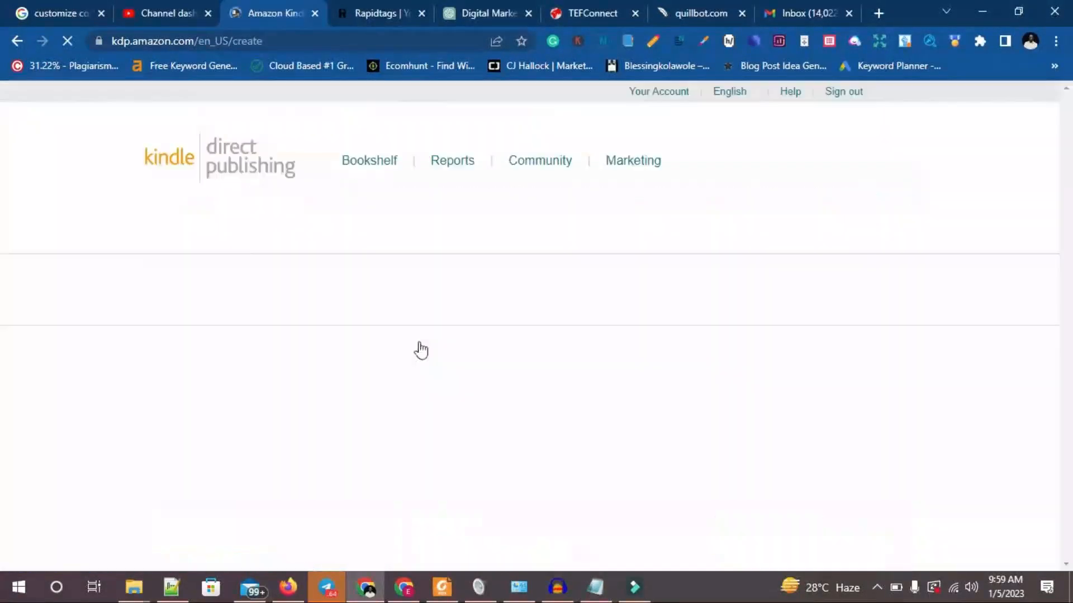
Examine the Kindle eBook, Paperback, Hardcover and Series page options for the new title.
scroll(404, 335, "down", 3)
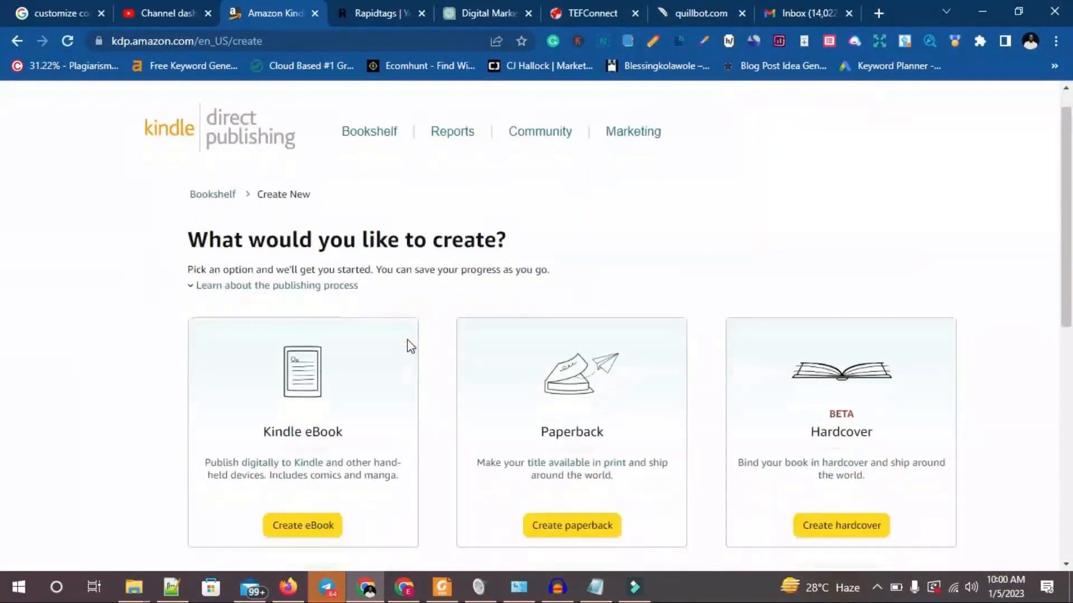
scroll(391, 290, "down", 2)
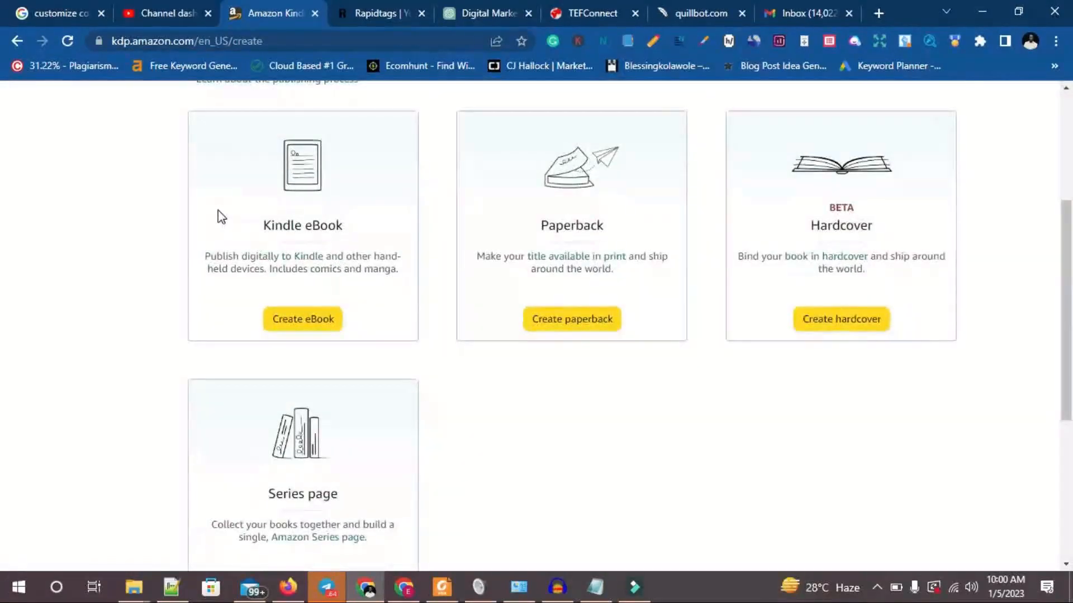
scroll(223, 218, "down", 3)
scroll(233, 218, "up", 4)
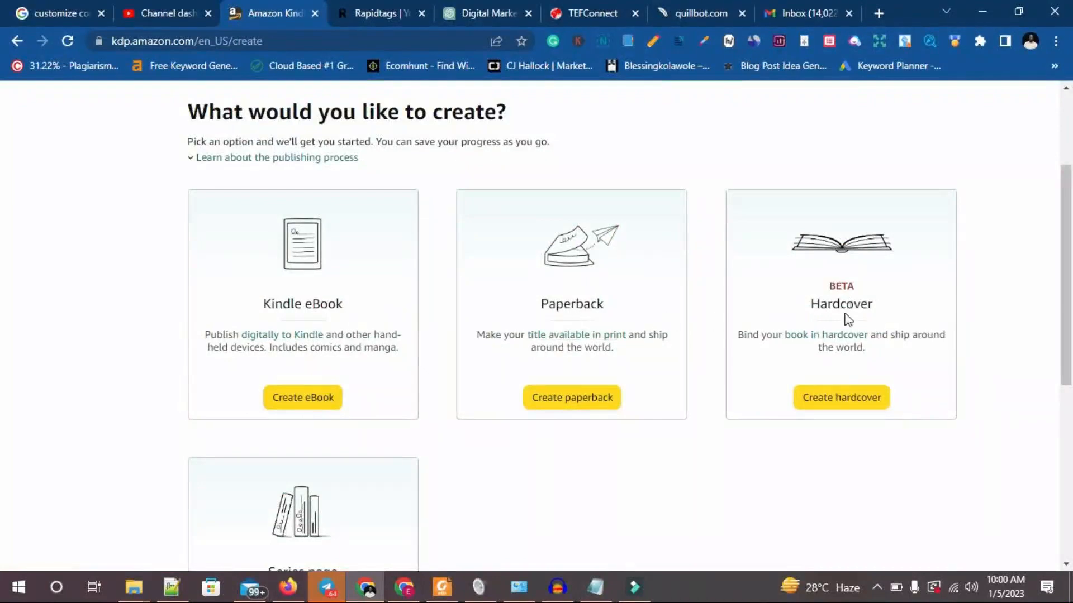
scroll(843, 319, "down", 2)
scroll(837, 322, "down", 4)
scroll(678, 326, "up", 4)
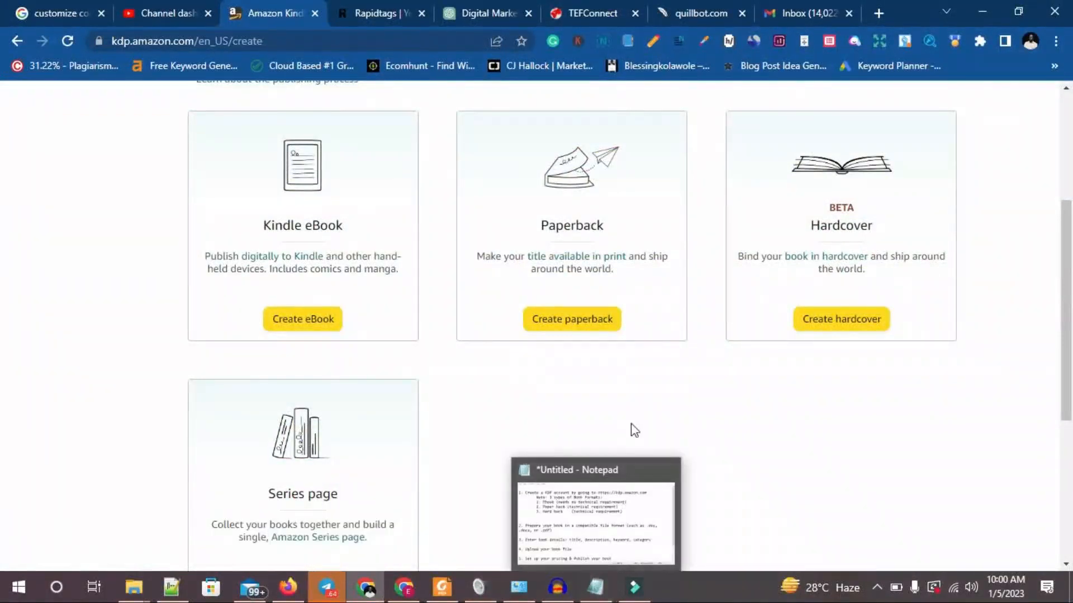
Switch to the Notepad notes and review the lines on the ebook format, compatible file formats and book details.
left_click(599, 594)
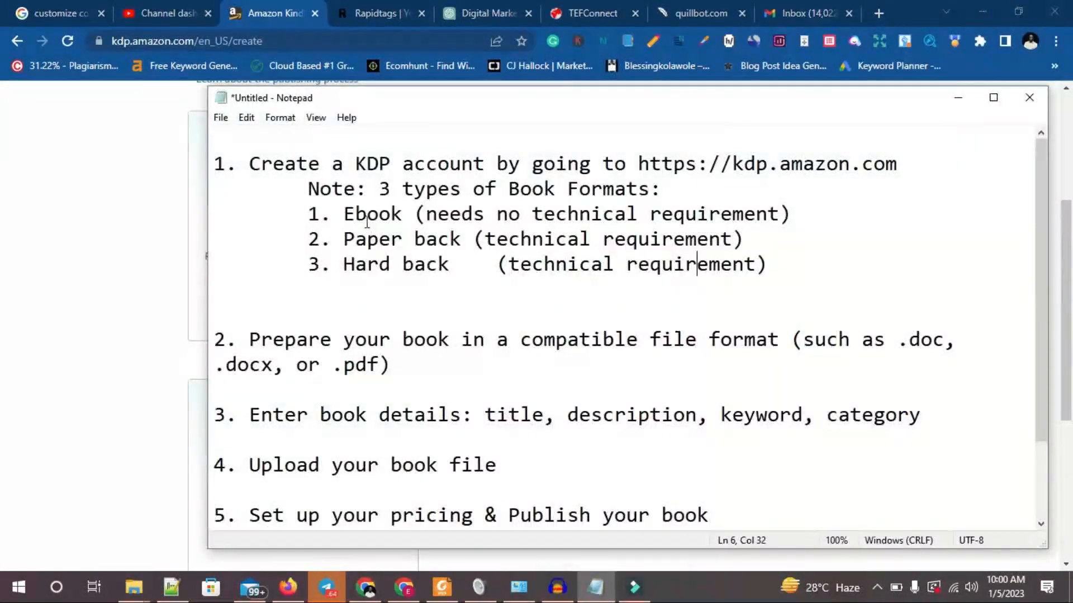
left_click_drag(343, 214, 804, 202)
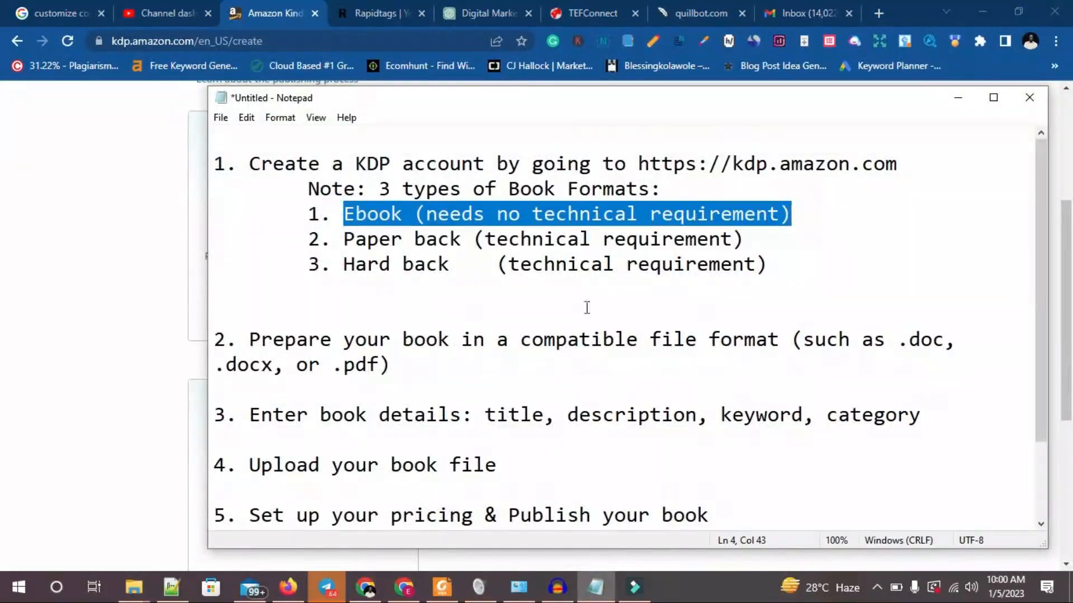
left_click(248, 339)
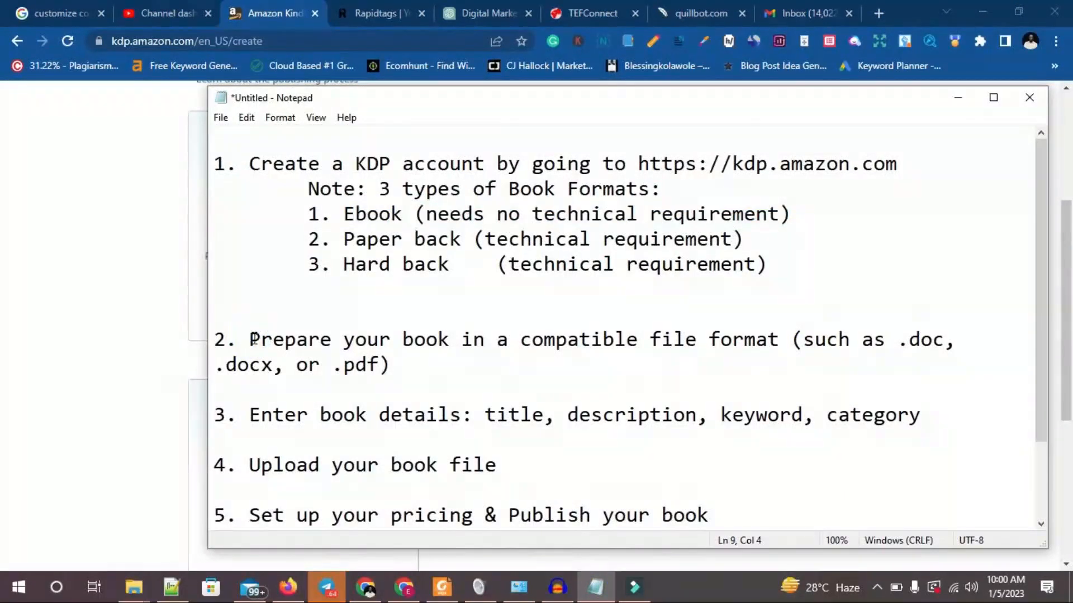
left_click_drag(253, 339, 492, 384)
left_click(403, 345)
left_click_drag(249, 340, 429, 359)
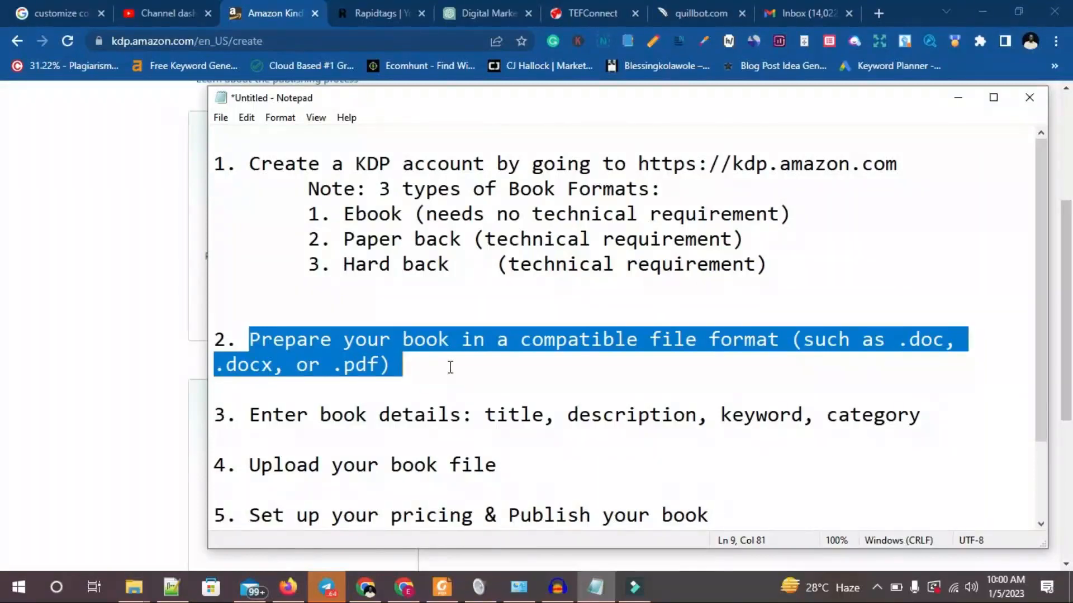
left_click(379, 406)
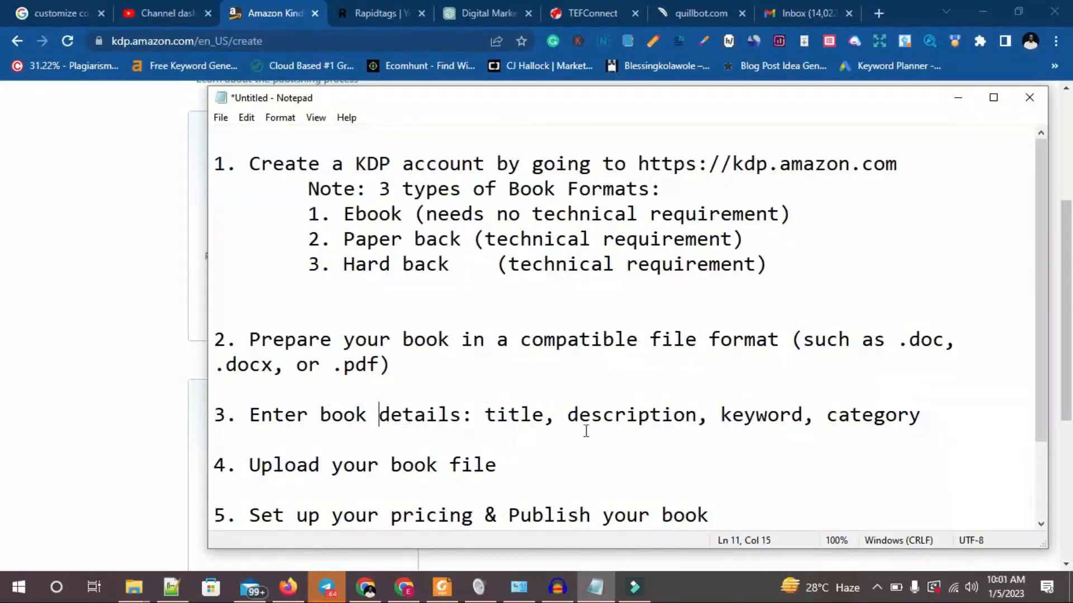
left_click_drag(250, 415, 659, 415)
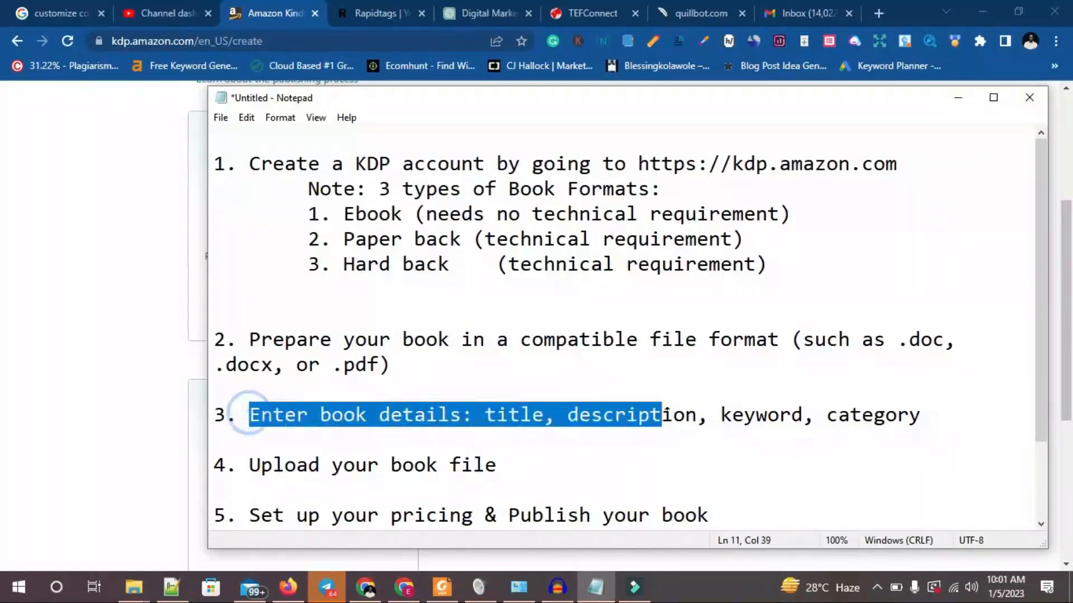
Return to the browser, create a new Kindle eBook and keep English as its primary language.
left_click(39, 313)
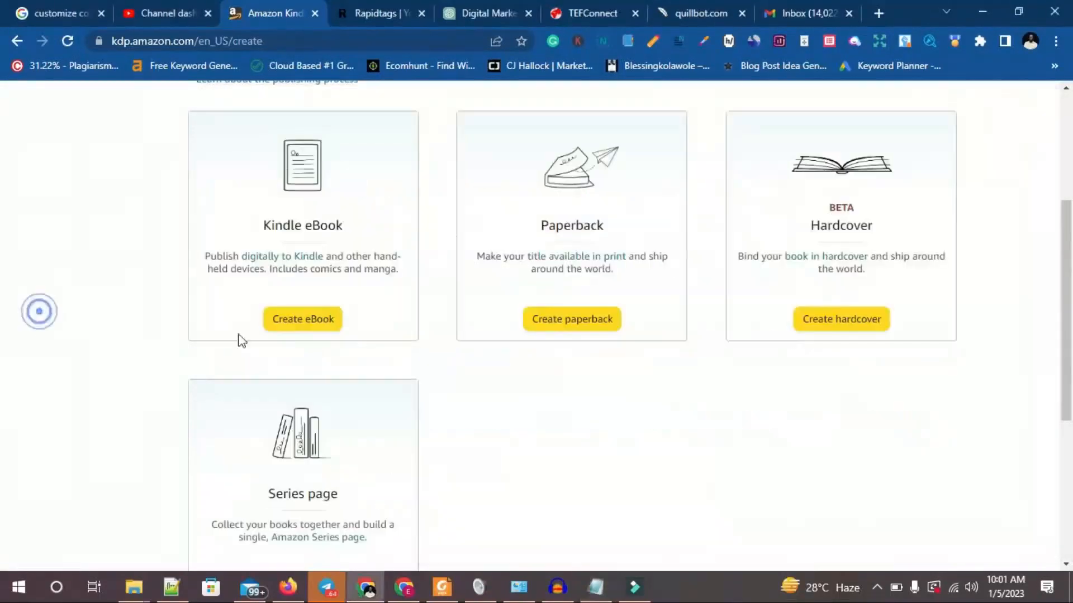
left_click(298, 331)
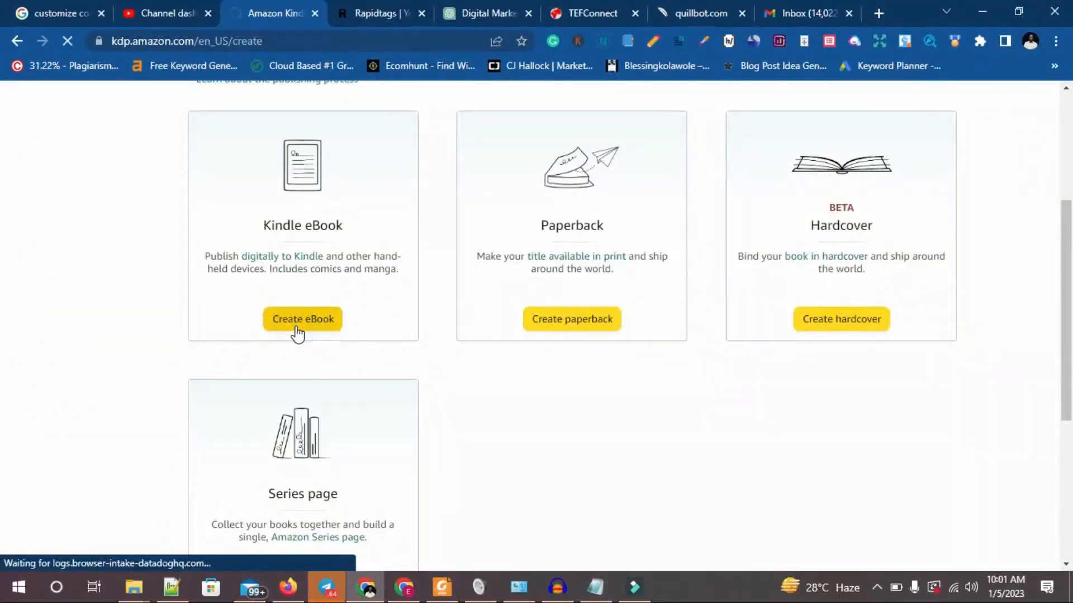
scroll(440, 363, "down", 1)
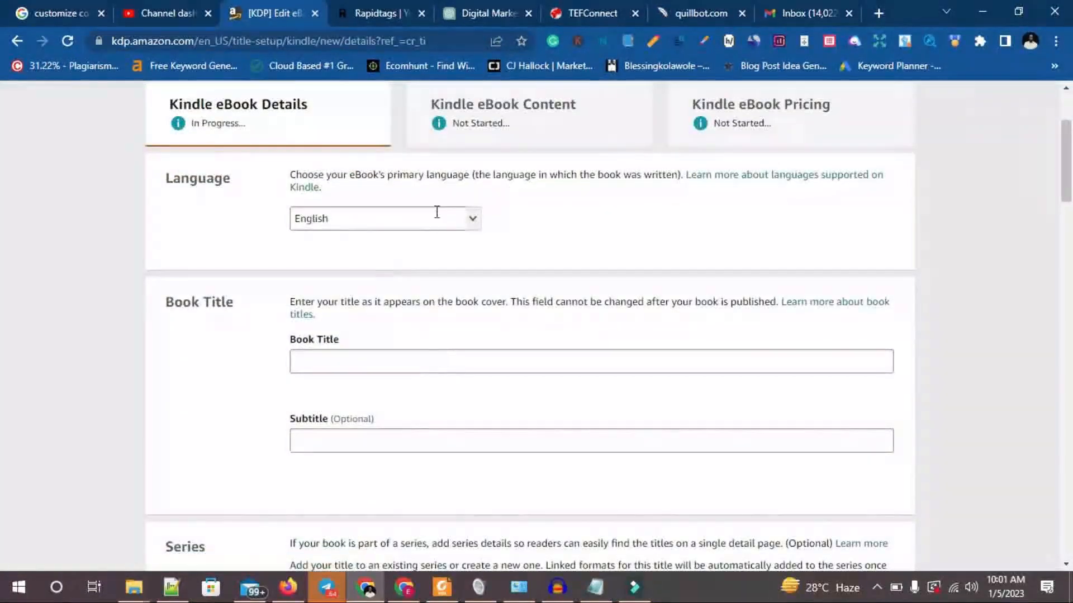
left_click(404, 225)
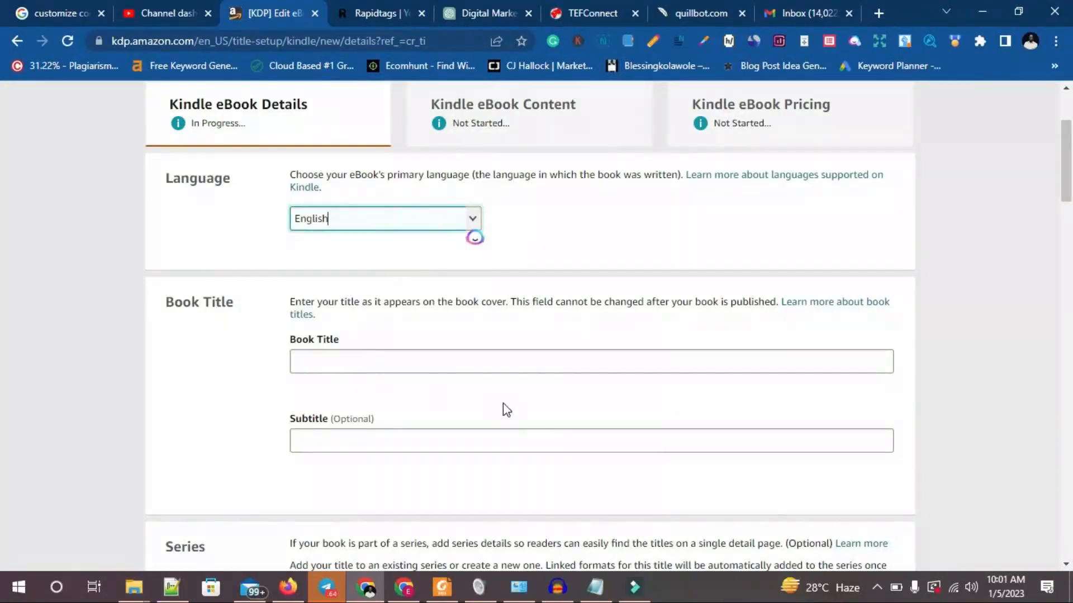
Enter "I love Books" as the book title and "Leadership secret of high flyers" as the subtitle.
left_click(475, 368)
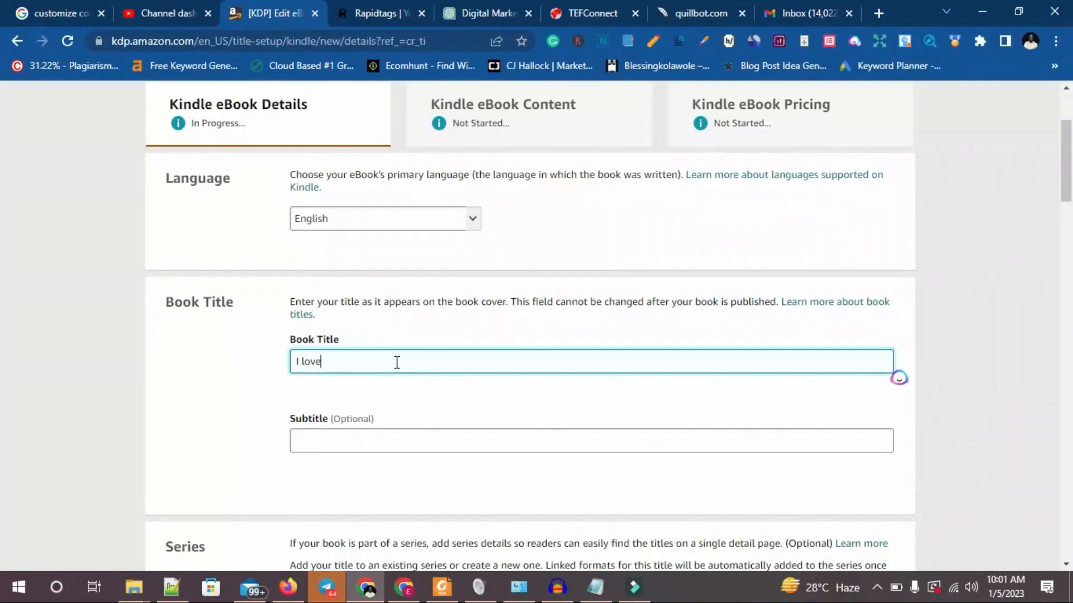
type("oks")
left_click(341, 443)
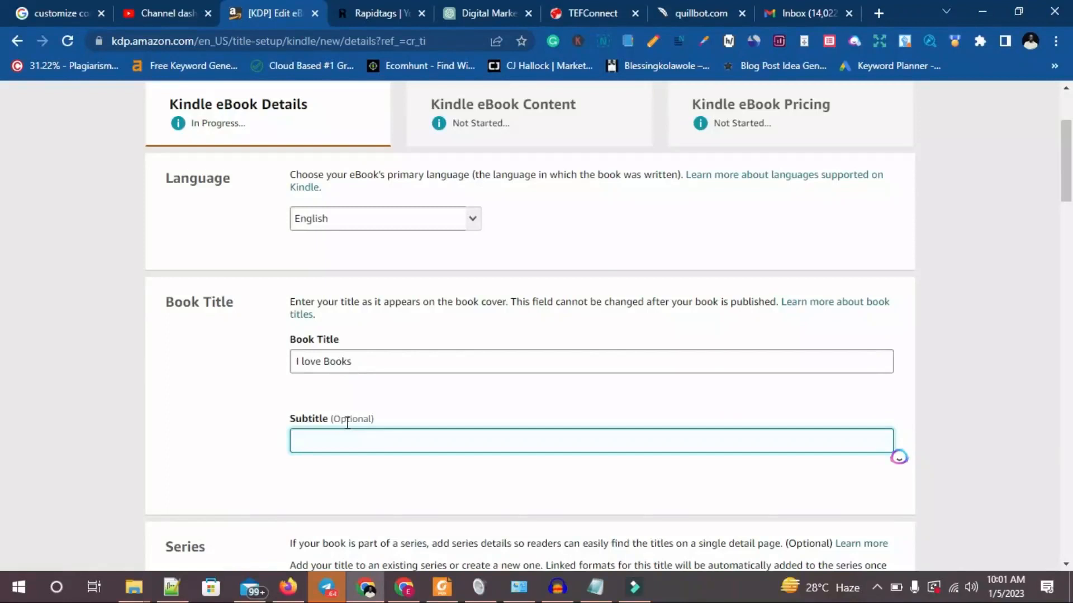
type("ke")
type("Leadership secret of high flyers")
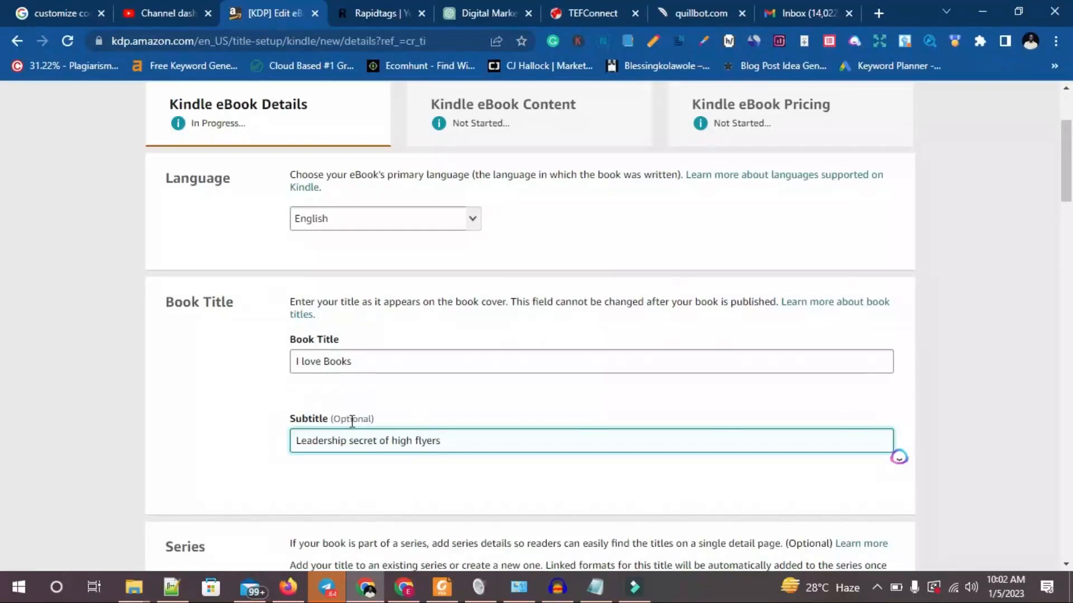
Start adding the title to a new series as main content and continue to the series setup.
scroll(427, 439, "down", 2)
scroll(427, 439, "down", 2)
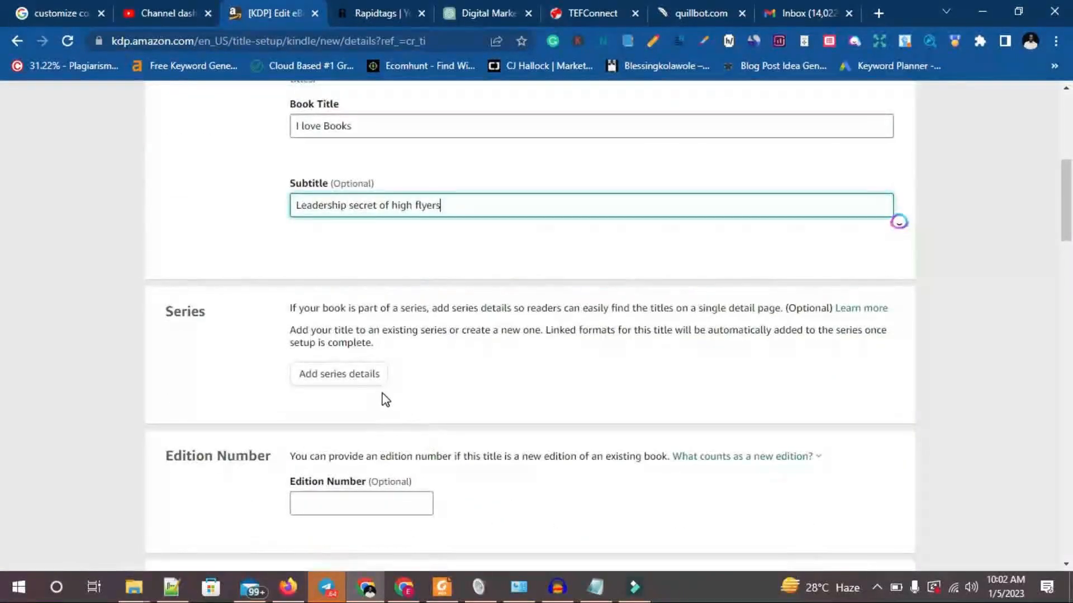
left_click(350, 379)
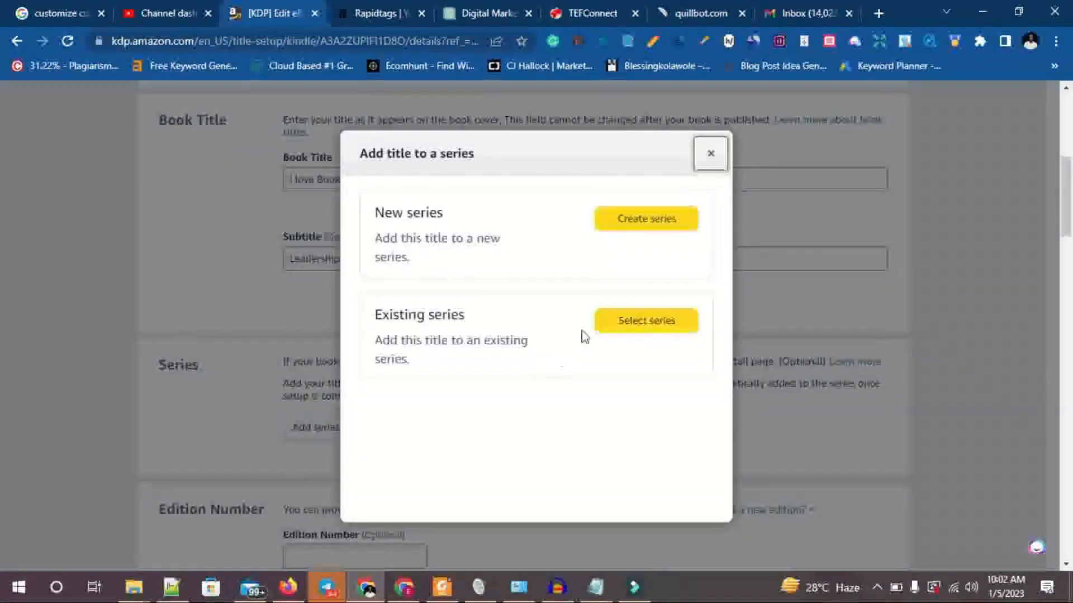
left_click(639, 226)
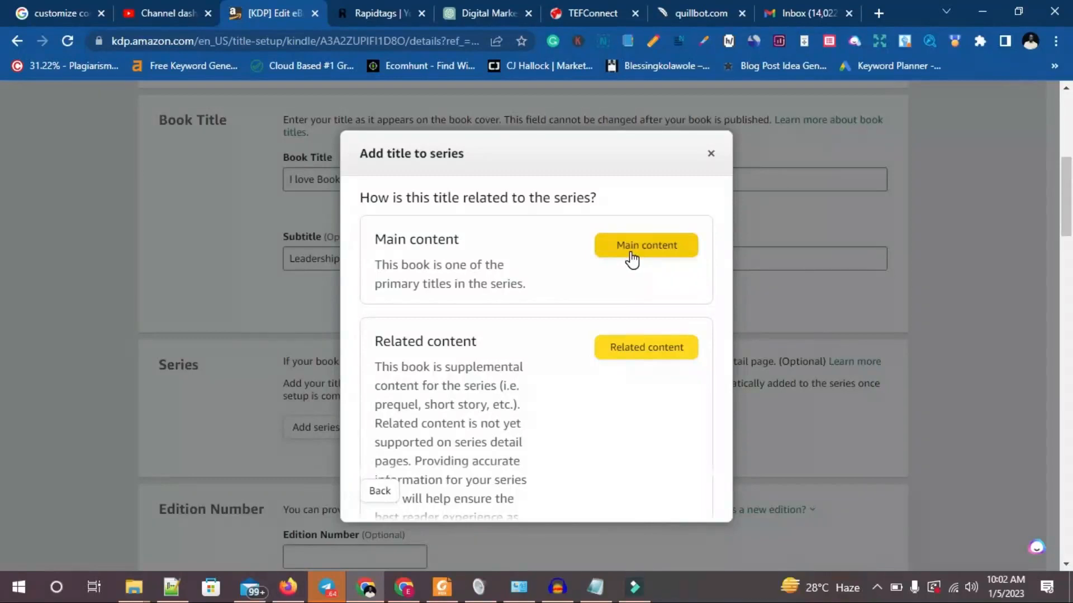
left_click(632, 254)
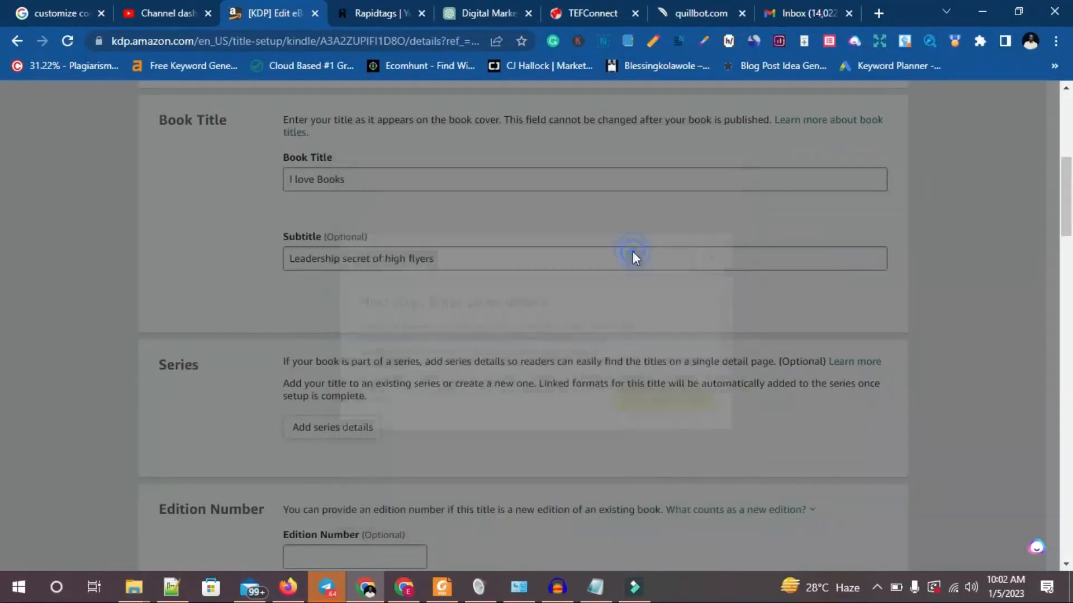
left_click(671, 394)
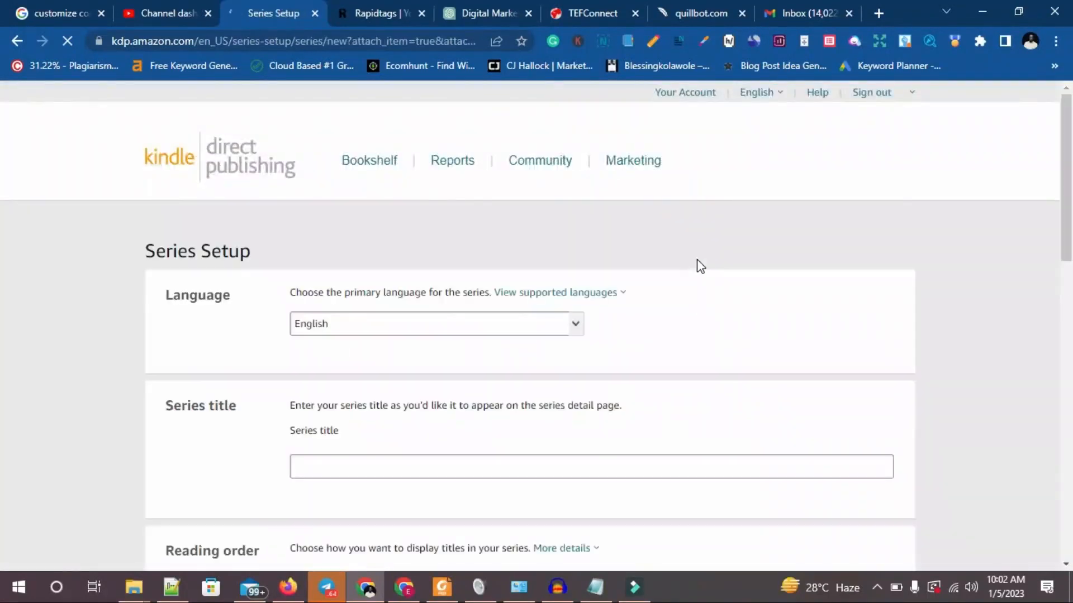
Examine the Series Setup page from language down to description, and return to the eBook details without creating a series.
scroll(525, 405, "down", 2)
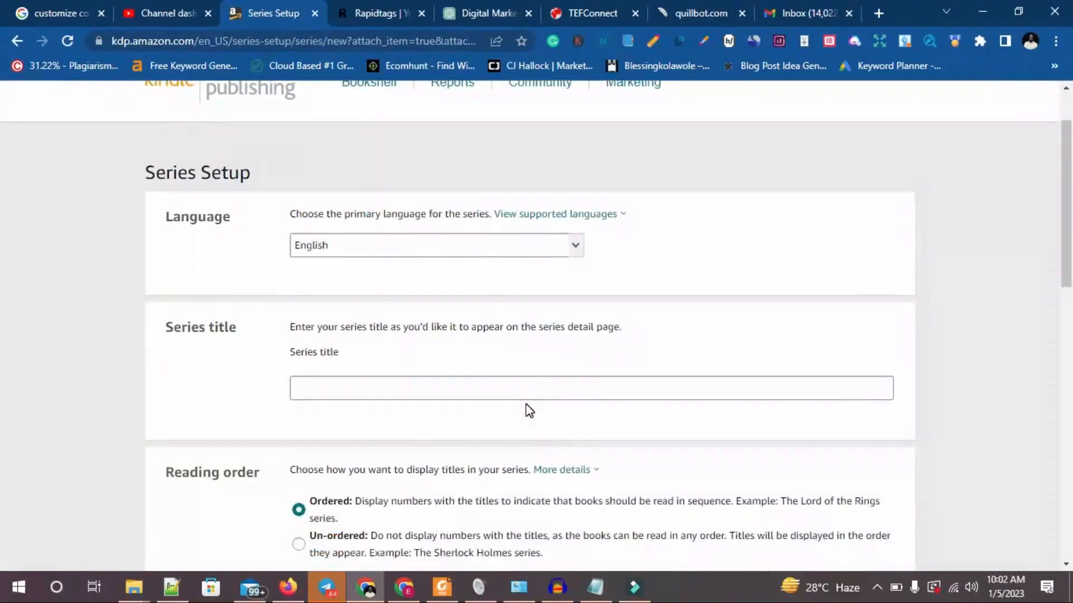
scroll(526, 404, "down", 4)
scroll(525, 410, "down", 10)
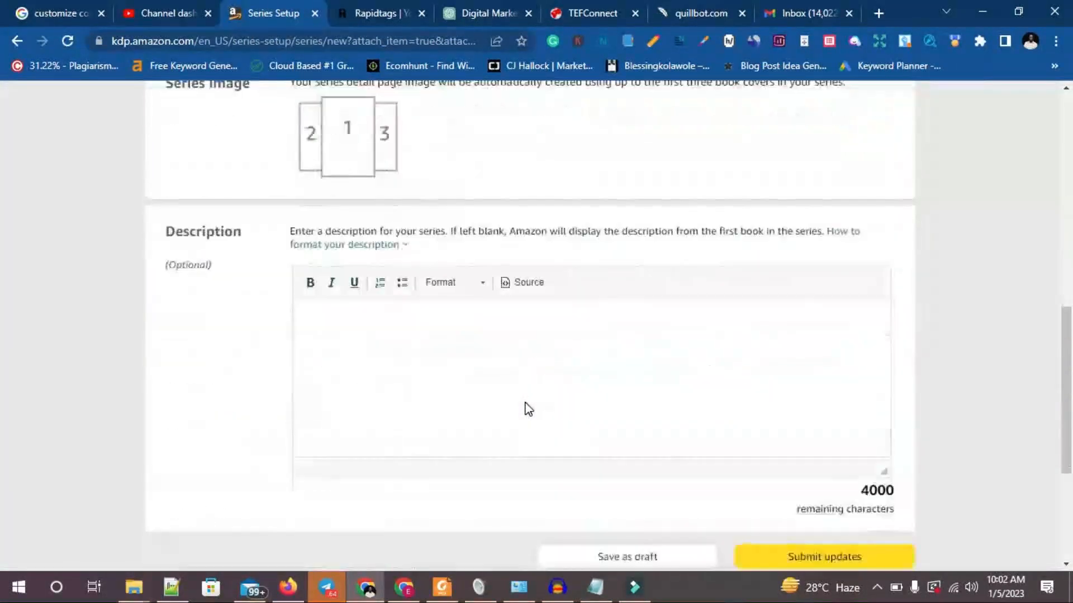
scroll(525, 405, "up", 15)
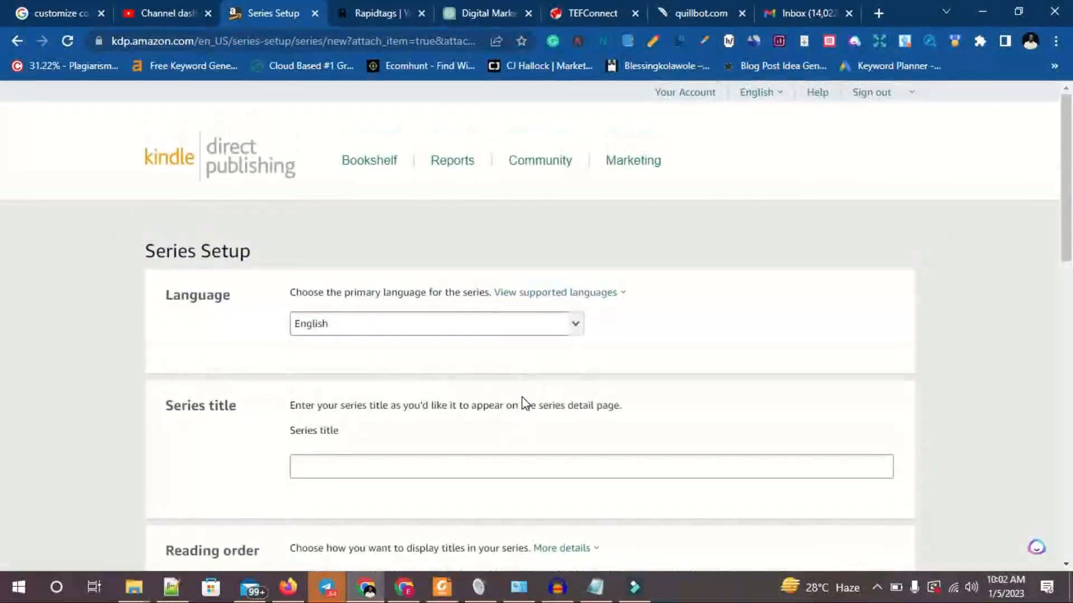
left_click(19, 41)
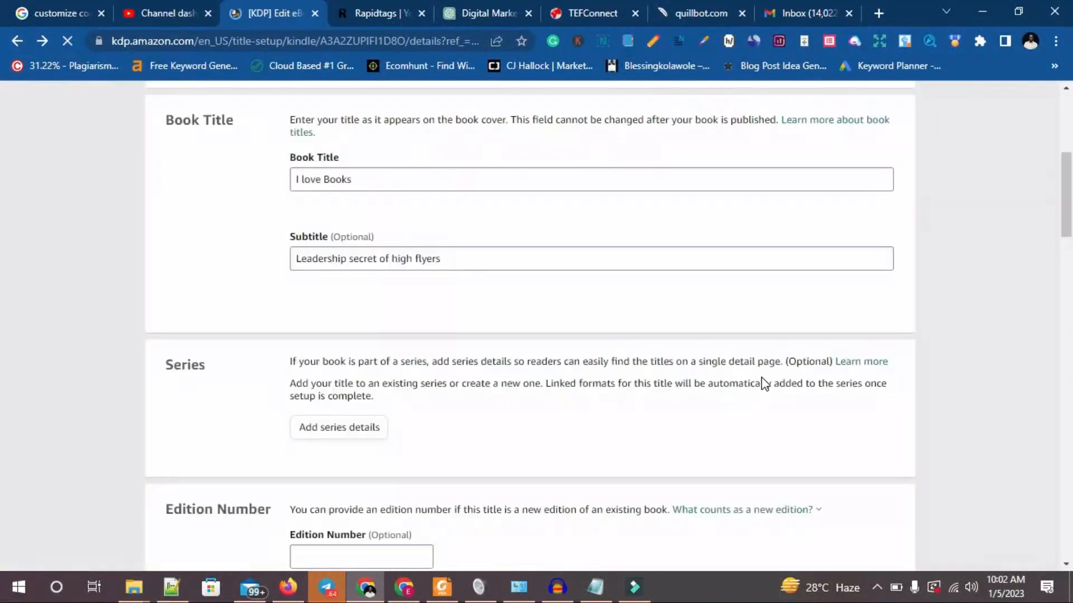
Leave the edition number blank and enter the primary author's first and last name.
scroll(478, 290, "down", 5)
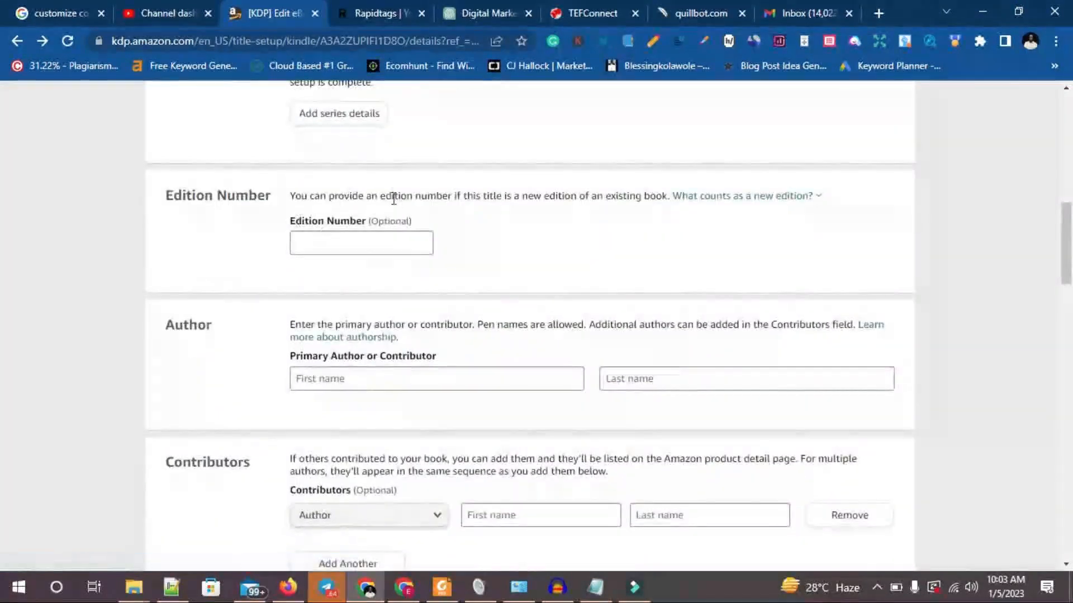
scroll(463, 285, "down", 1)
scroll(462, 280, "up", 3)
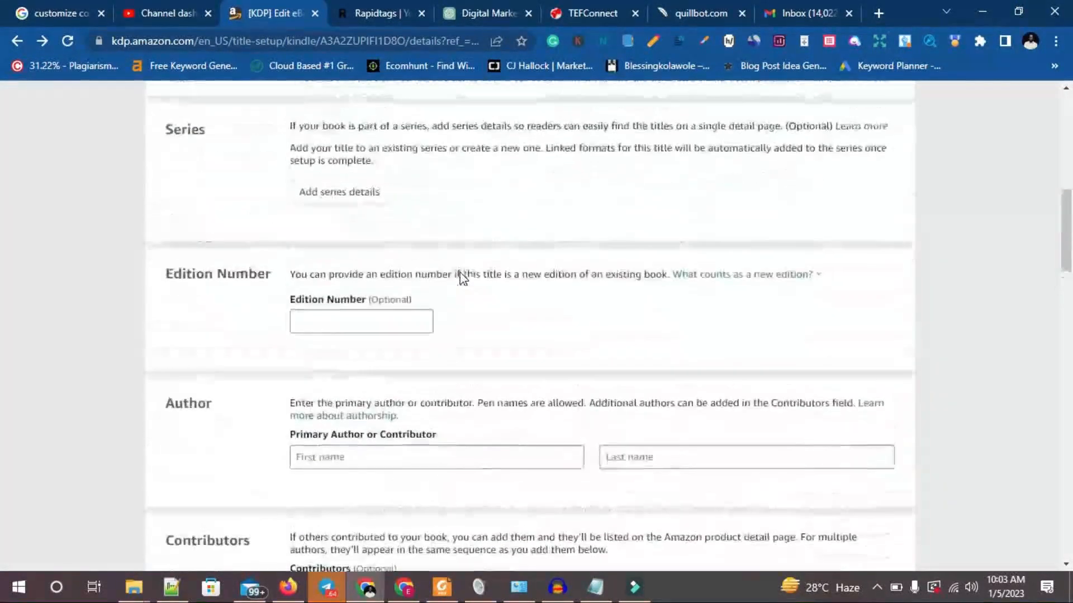
left_click(356, 321)
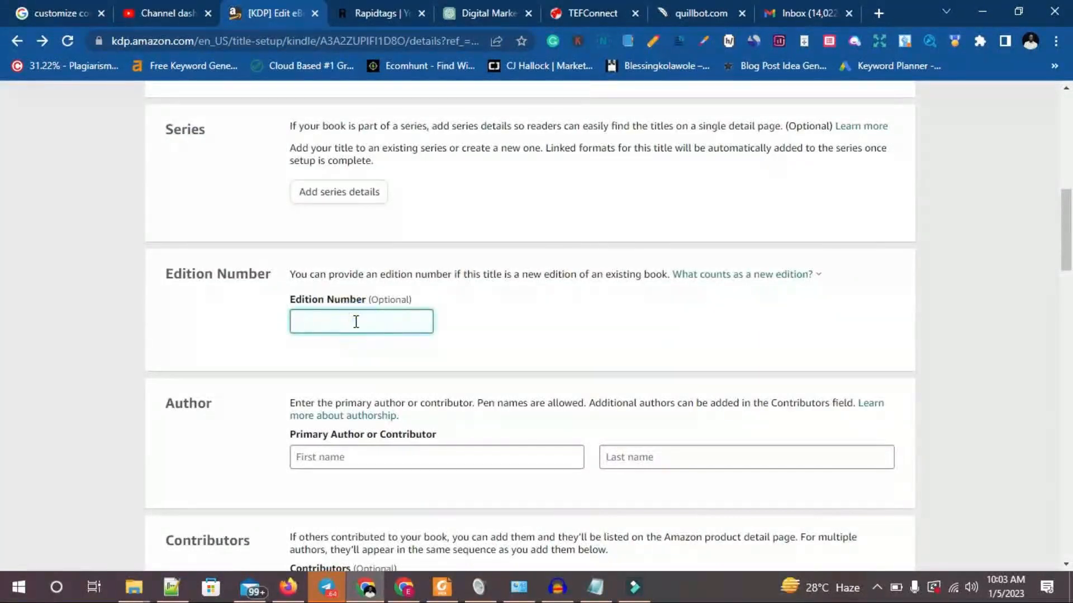
scroll(383, 384, "down", 1)
left_click(381, 377)
left_click(545, 302)
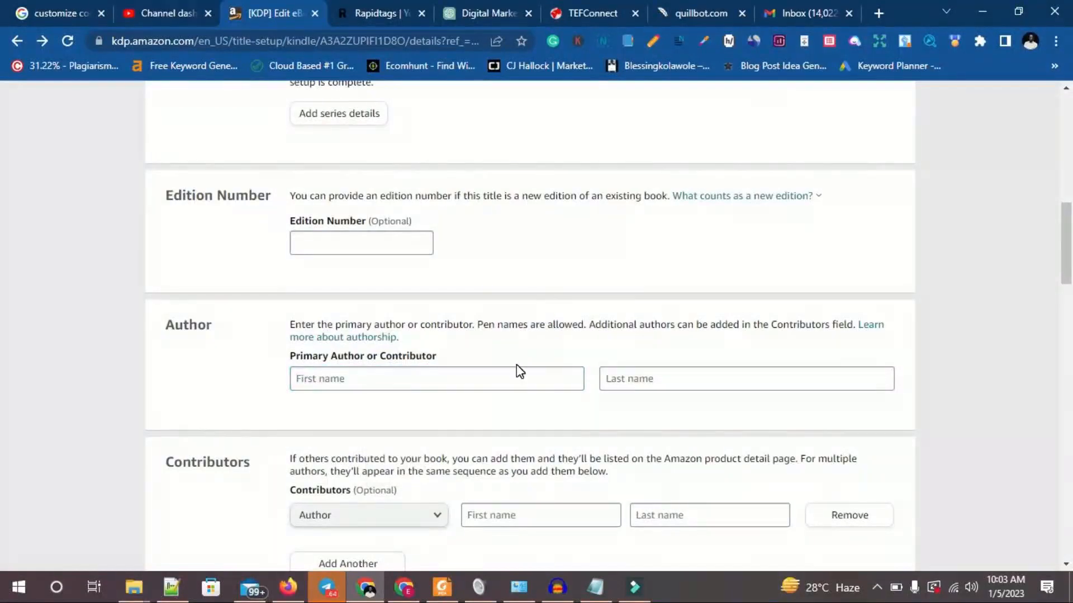
left_click(428, 374)
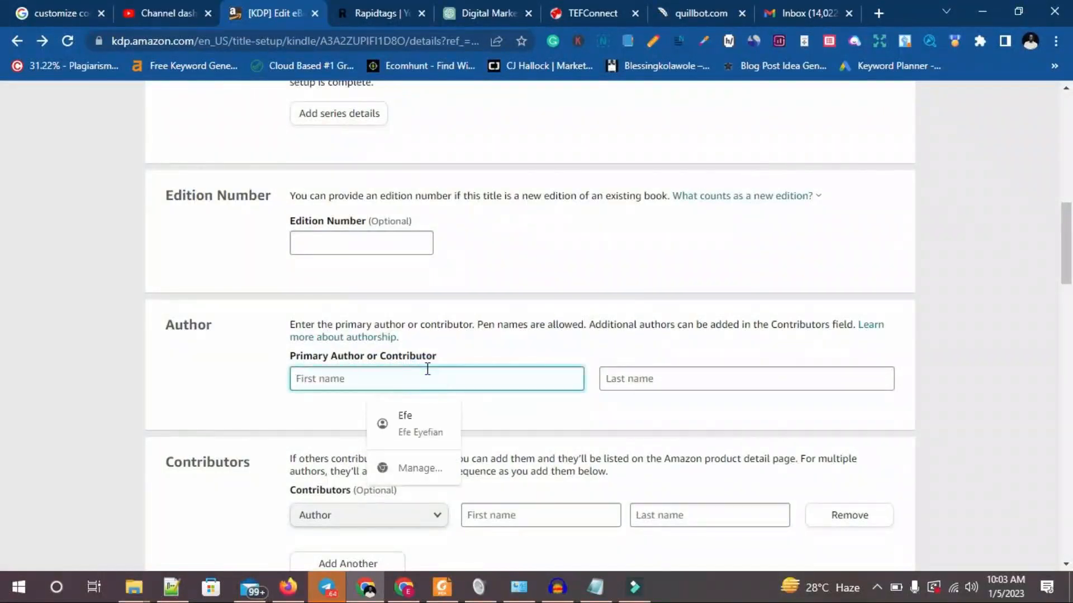
type("J")
key("BackSpace")
type("Efe")
left_click(676, 377)
type("Goodseed")
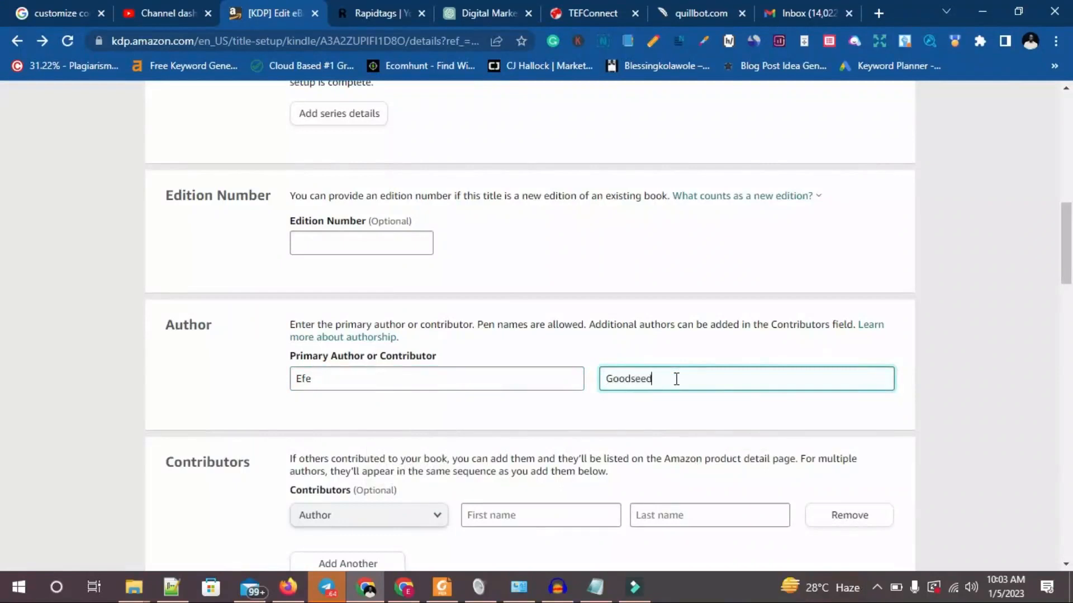
Examine the Contributors, Description, Publishing Rights and Keywords sections of the eBook details.
scroll(329, 442, "down", 4)
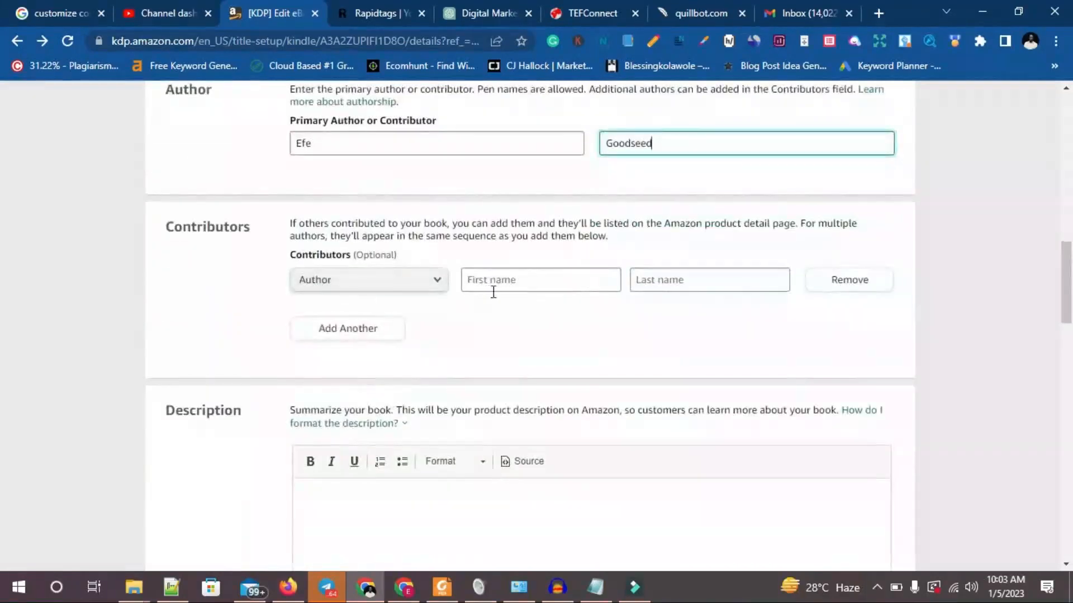
scroll(451, 292, "up", 1)
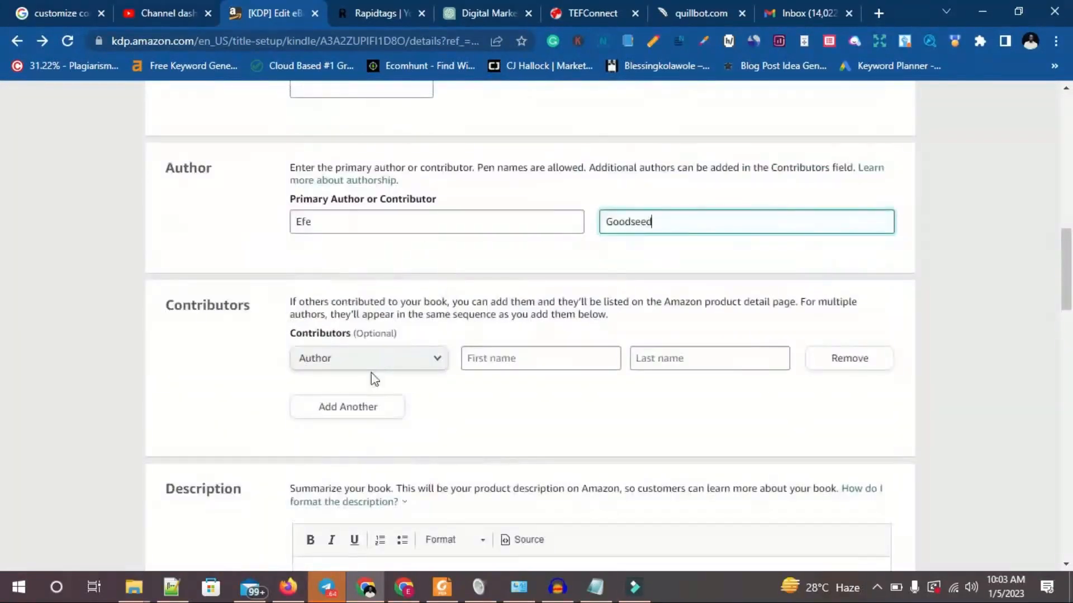
scroll(848, 358, "down", 3)
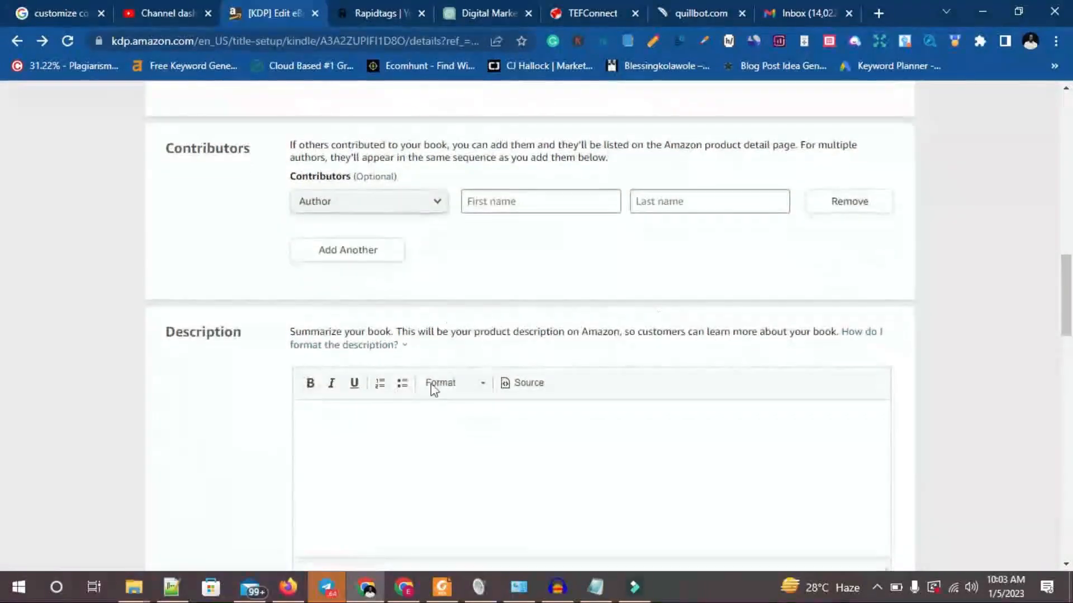
left_click(430, 434)
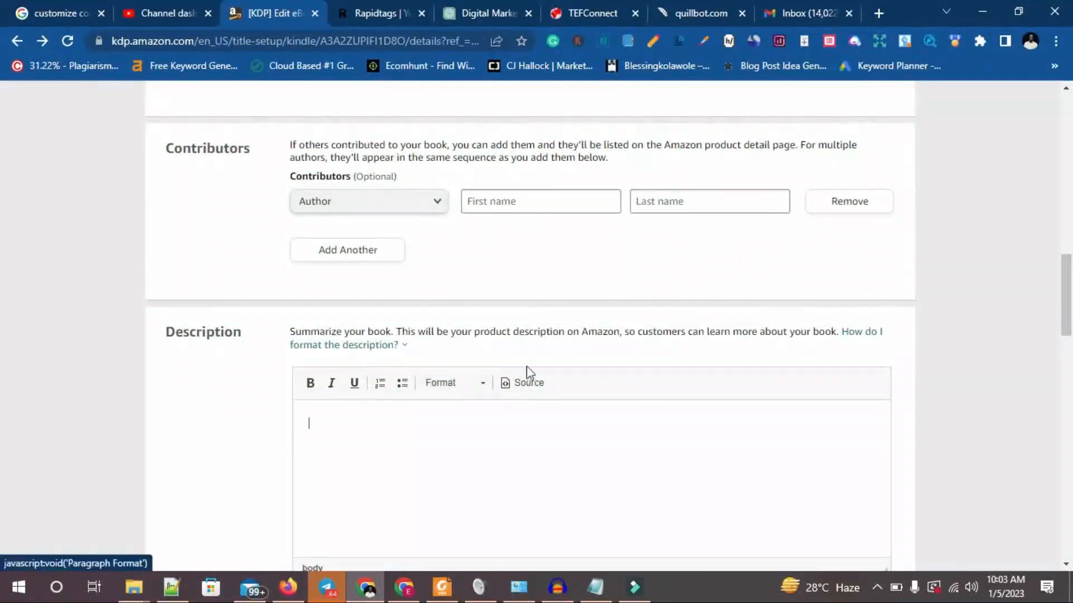
scroll(532, 365, "down", 3)
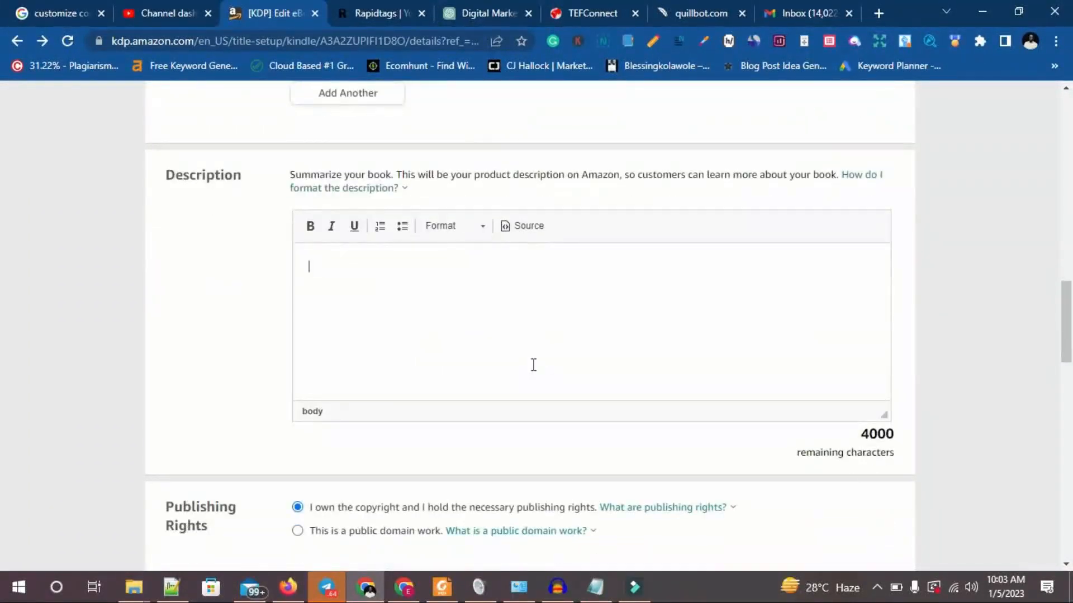
left_click(358, 280)
scroll(561, 344, "down", 5)
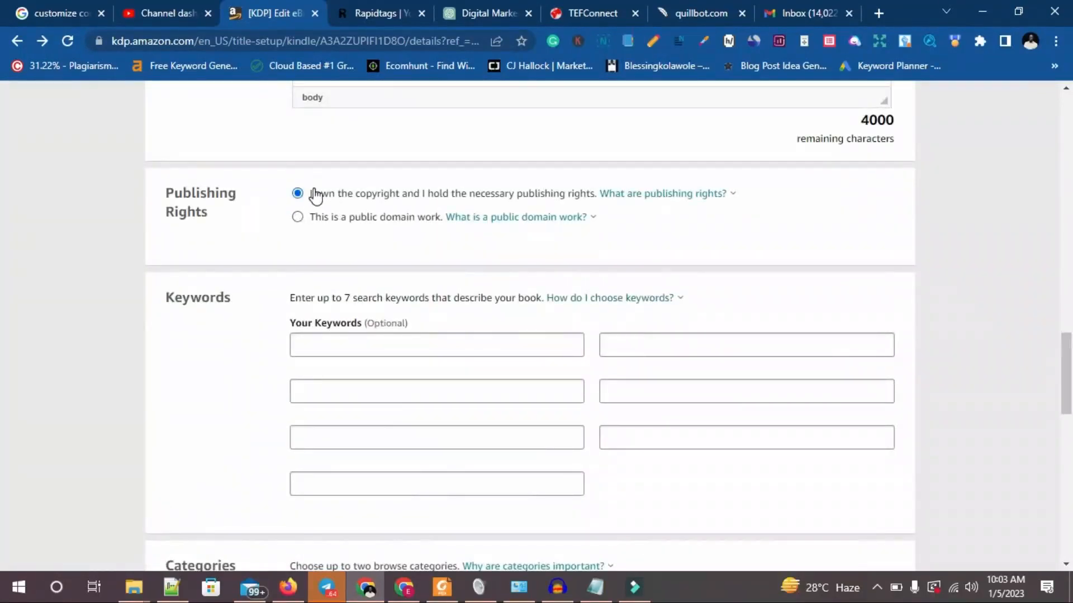
scroll(333, 216, "down", 3)
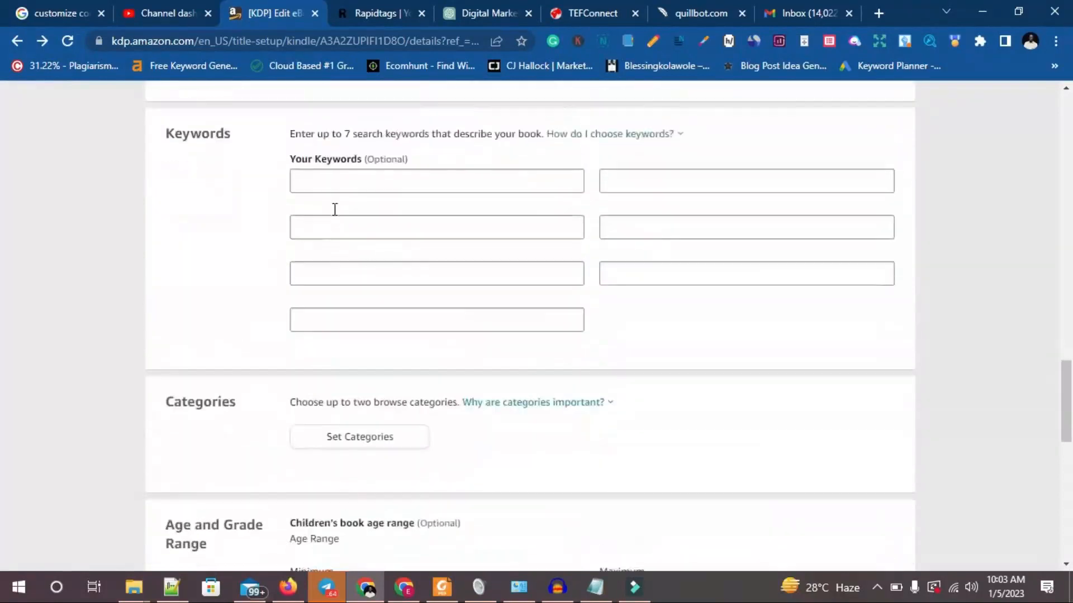
Try the public domain option under Publishing Rights, and set it back to owning the copyright.
scroll(318, 216, "up", 3)
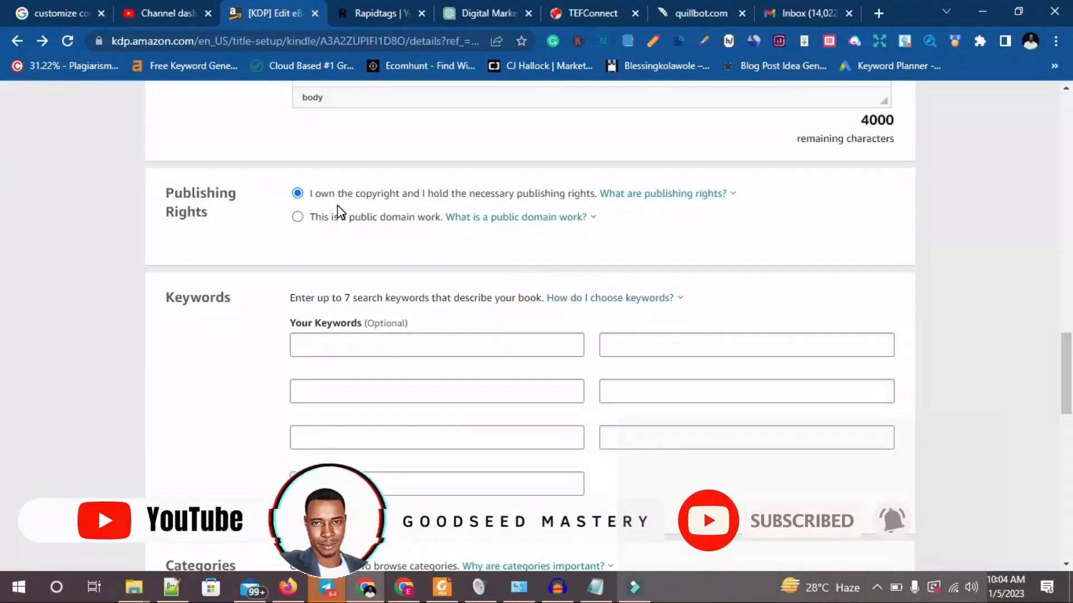
scroll(339, 212, "down", 1)
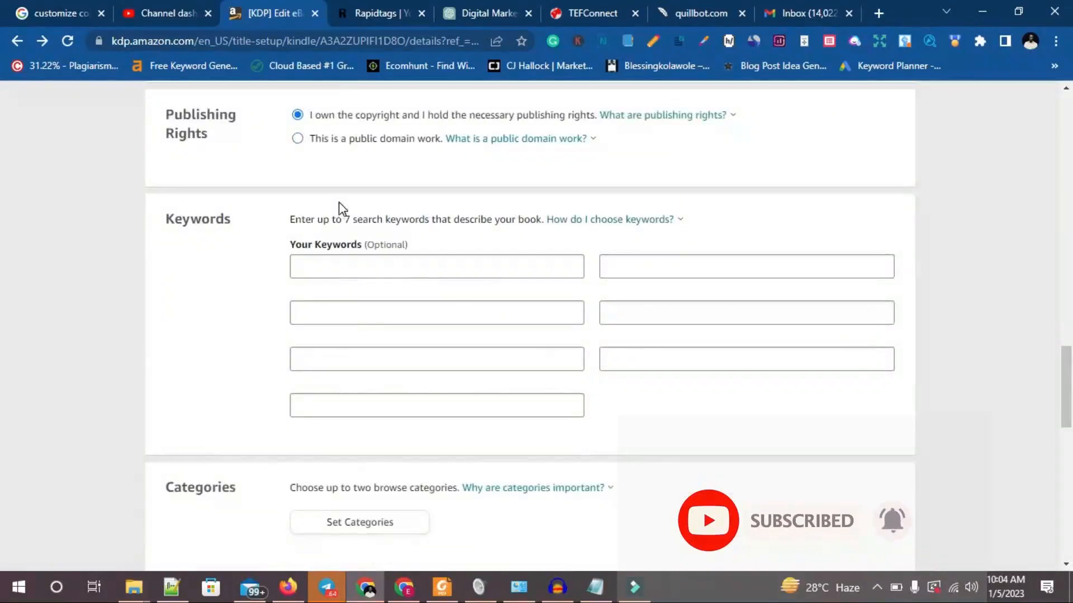
scroll(338, 203, "up", 2)
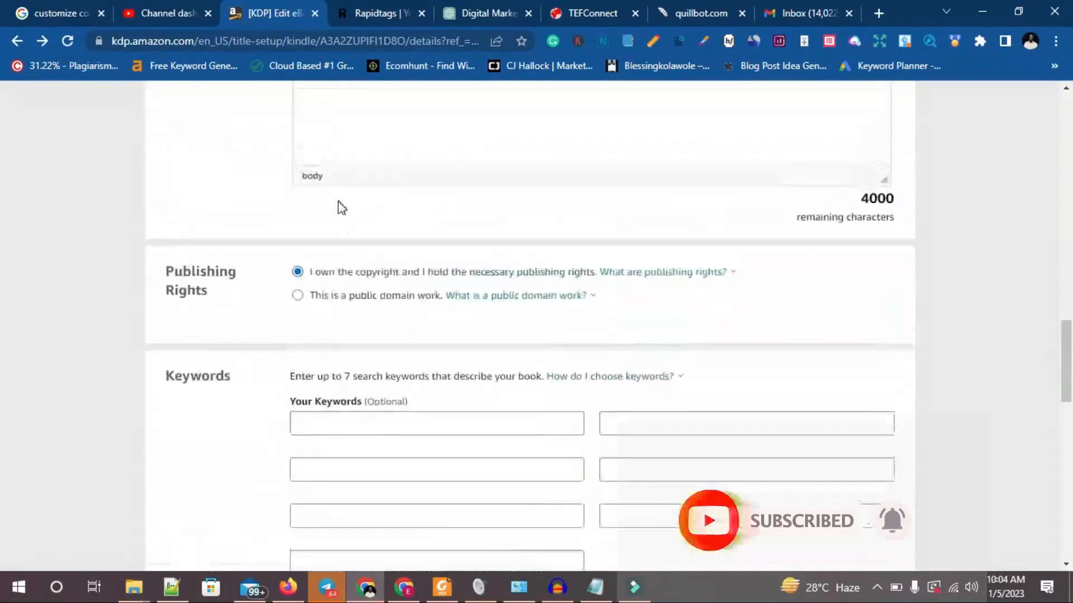
left_click(298, 296)
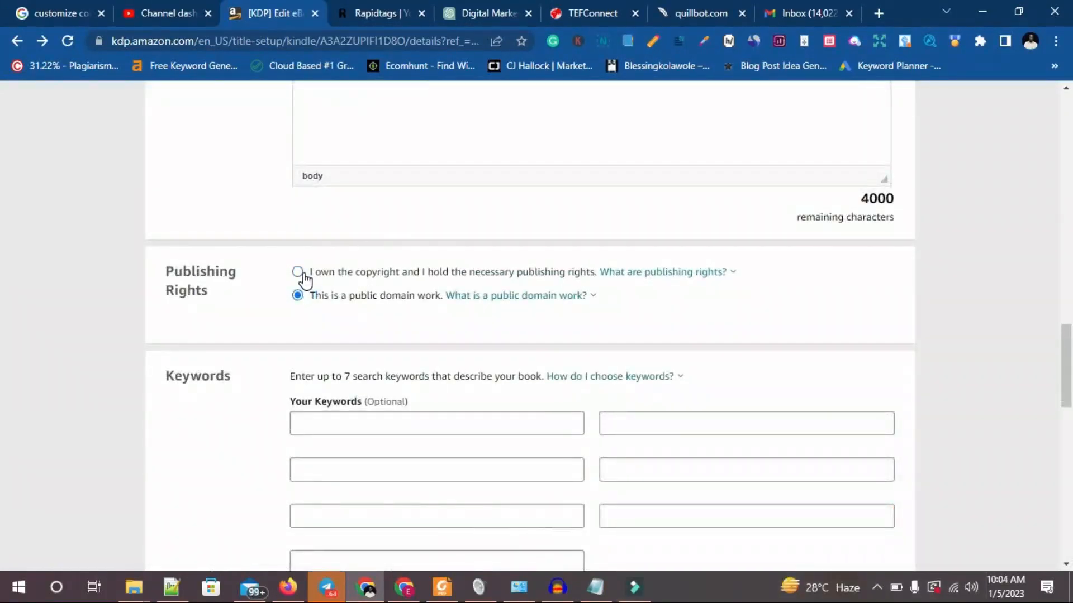
left_click(302, 272)
Examine the keyword fields, and switch to the Notepad notes to review the book details line on title, description, keyword and category.
scroll(284, 320, "down", 3)
left_click(364, 268)
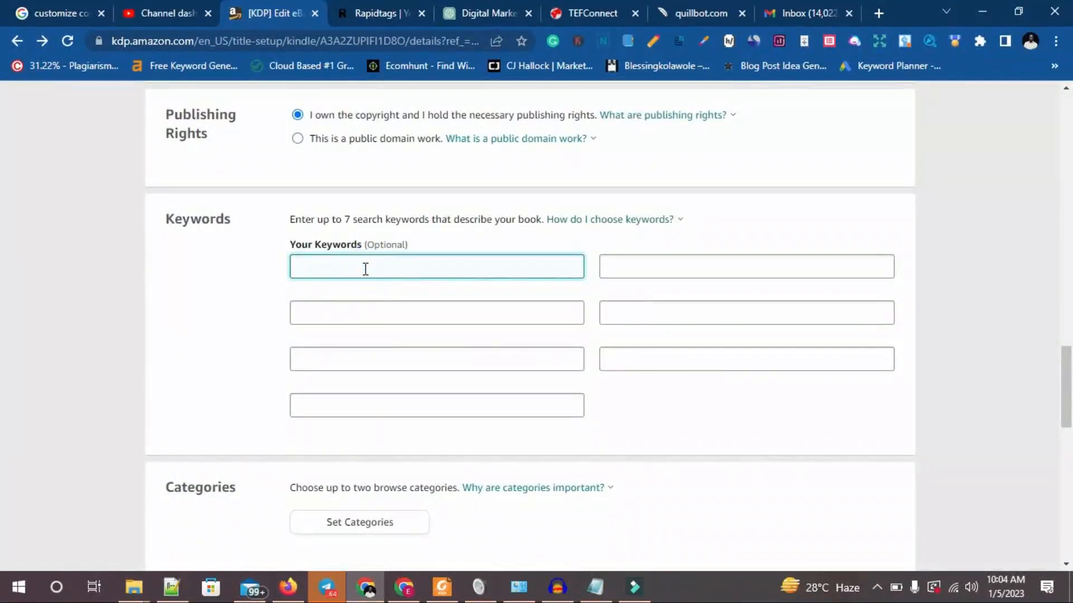
left_click(614, 271)
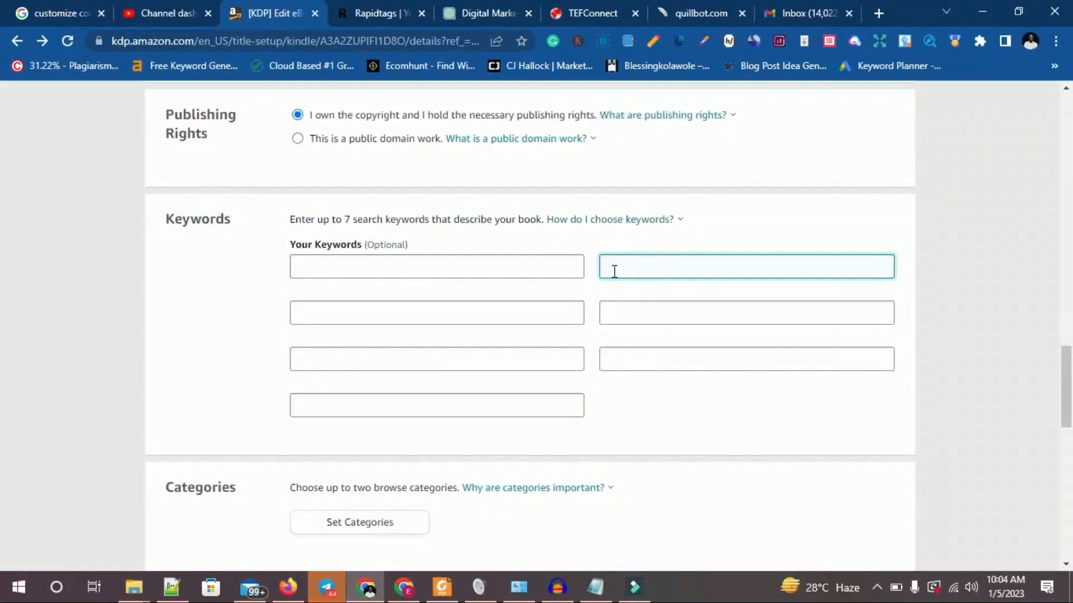
left_click(596, 587)
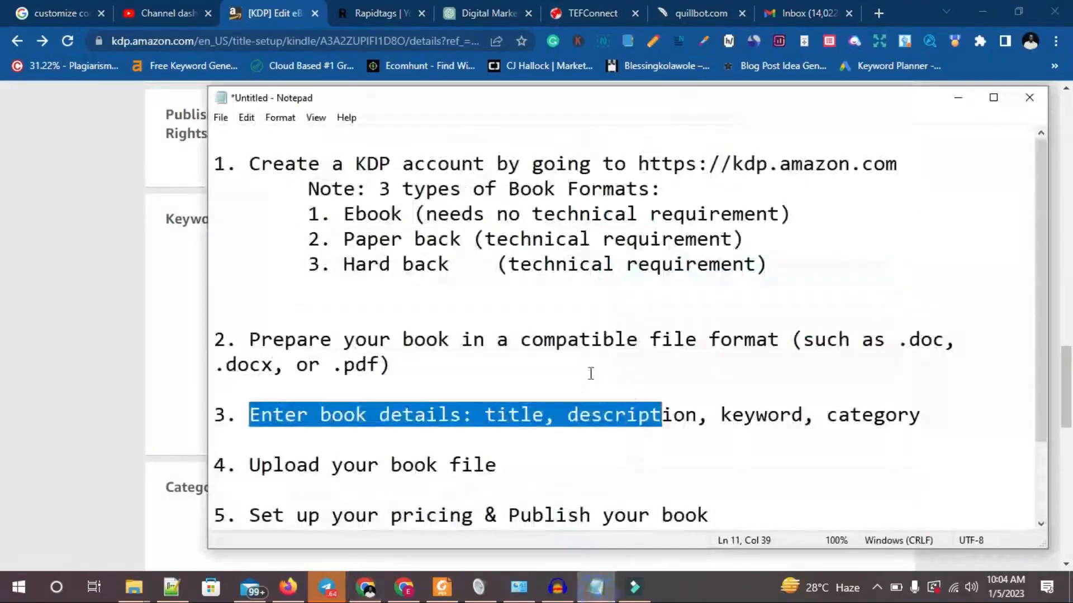
scroll(486, 413, "down", 1)
left_click(343, 389)
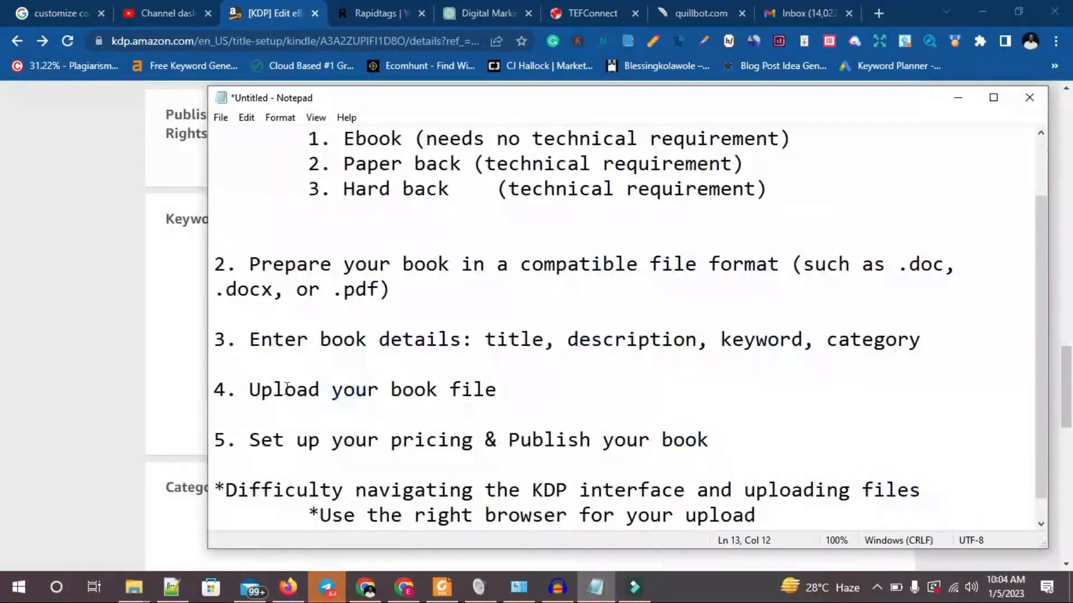
left_click_drag(260, 339, 951, 345)
left_click(152, 309)
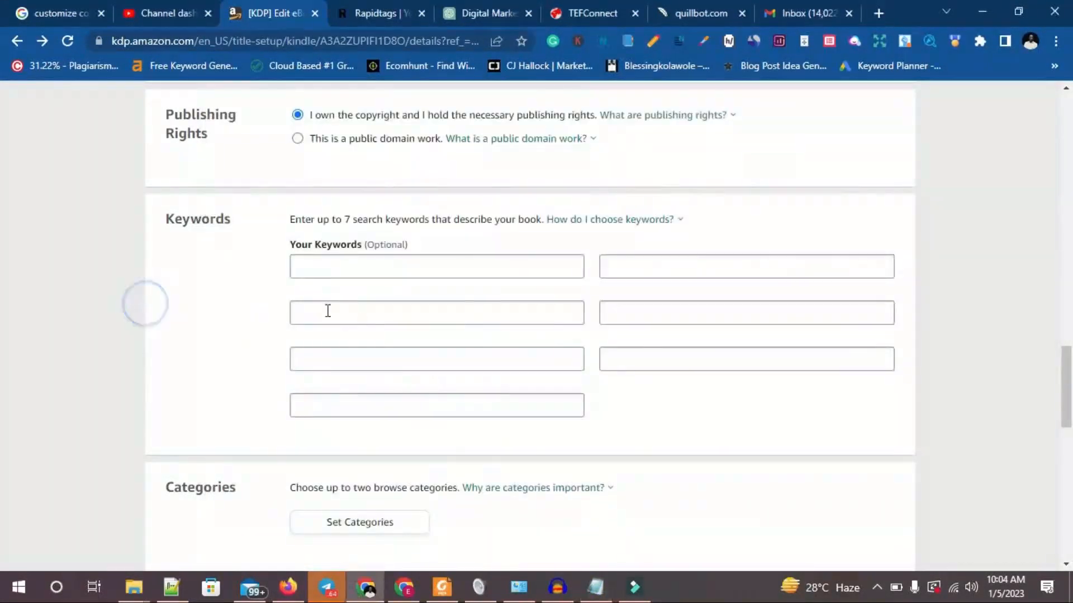
left_click(594, 597)
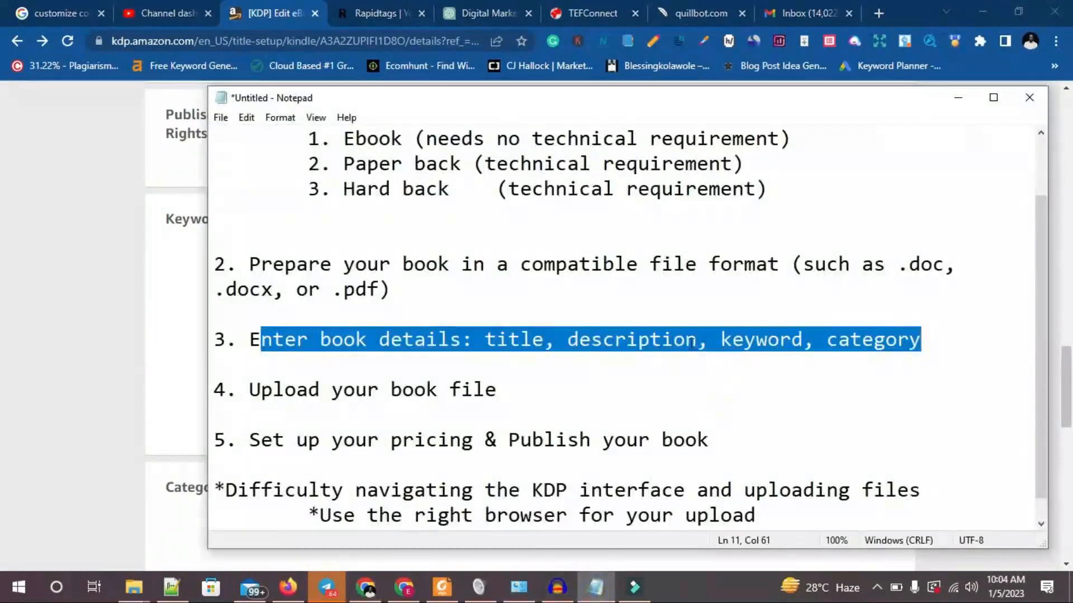
double_click(630, 338)
double_click(761, 340)
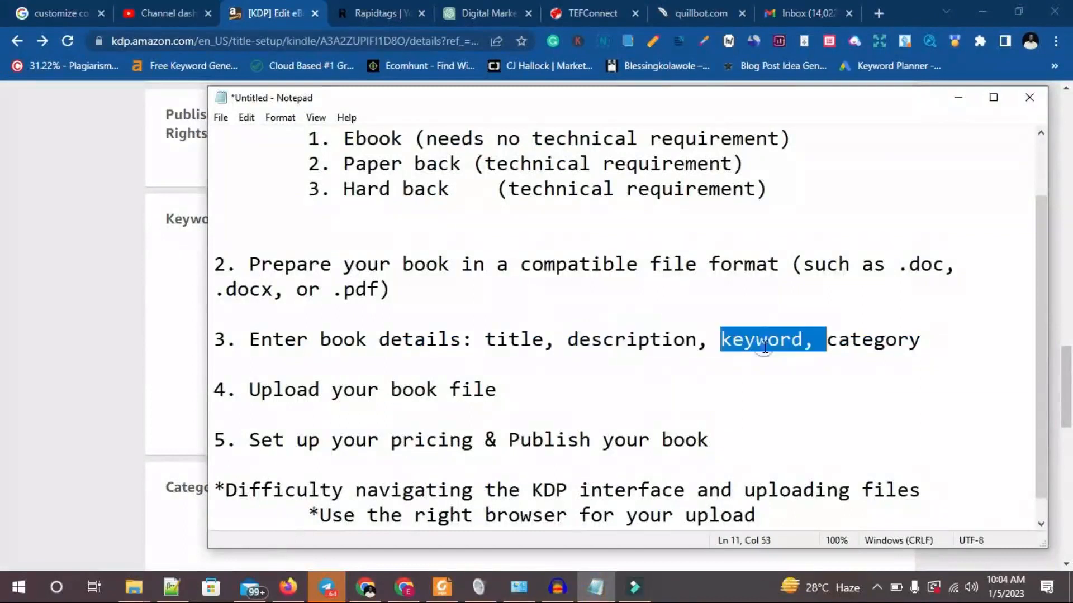
double_click(882, 339)
Return to the eBook details page and review the book title and subtitle before going back to the keyword fields.
left_click(57, 262)
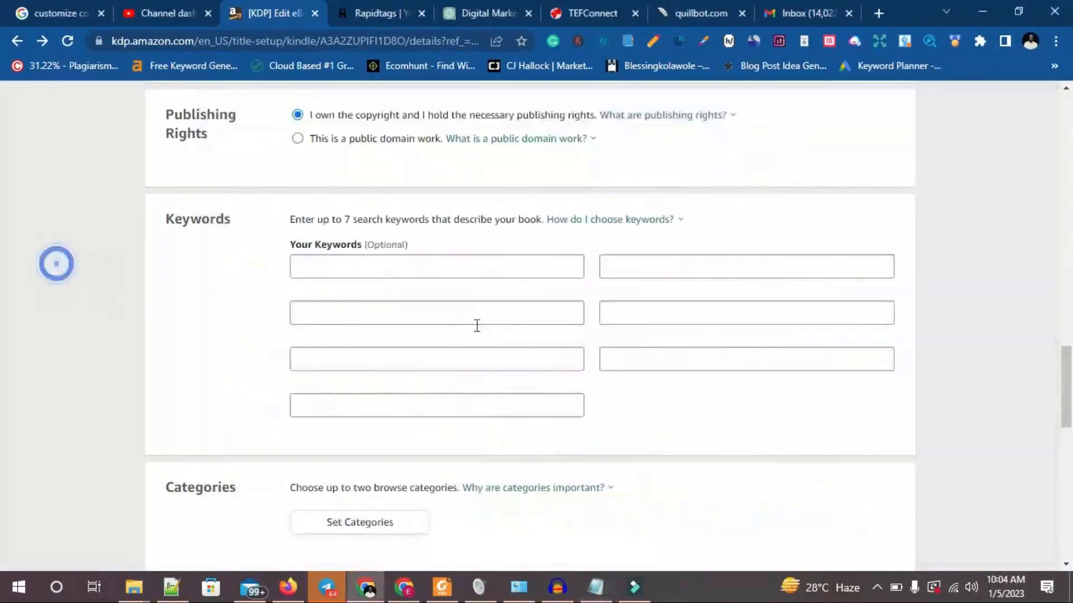
left_click(433, 274)
scroll(436, 288, "up", 20)
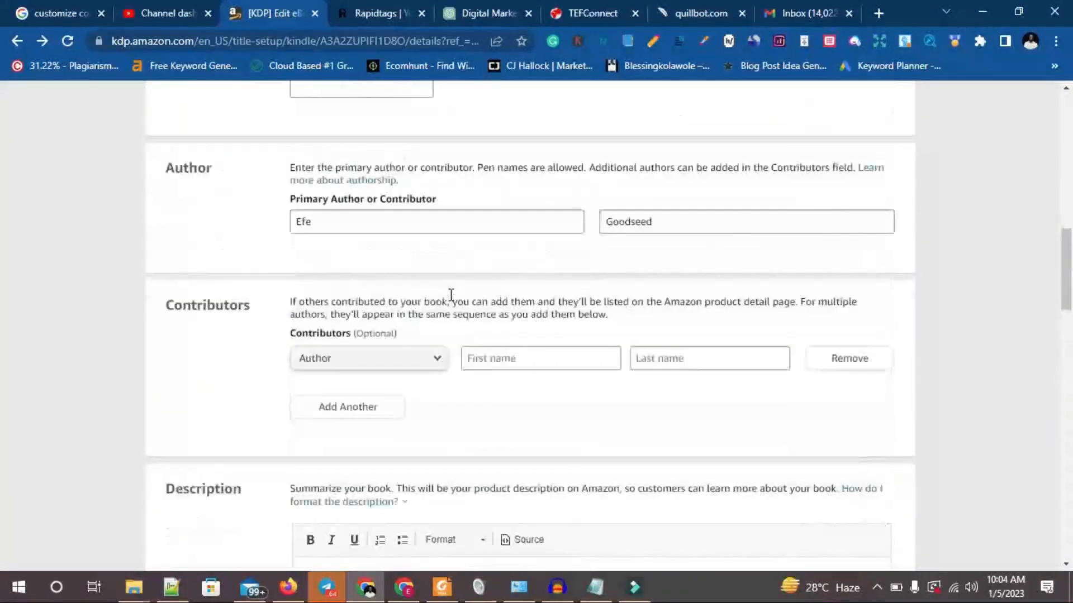
scroll(445, 313, "down", 3)
scroll(447, 317, "down", 2)
scroll(446, 304, "up", 10)
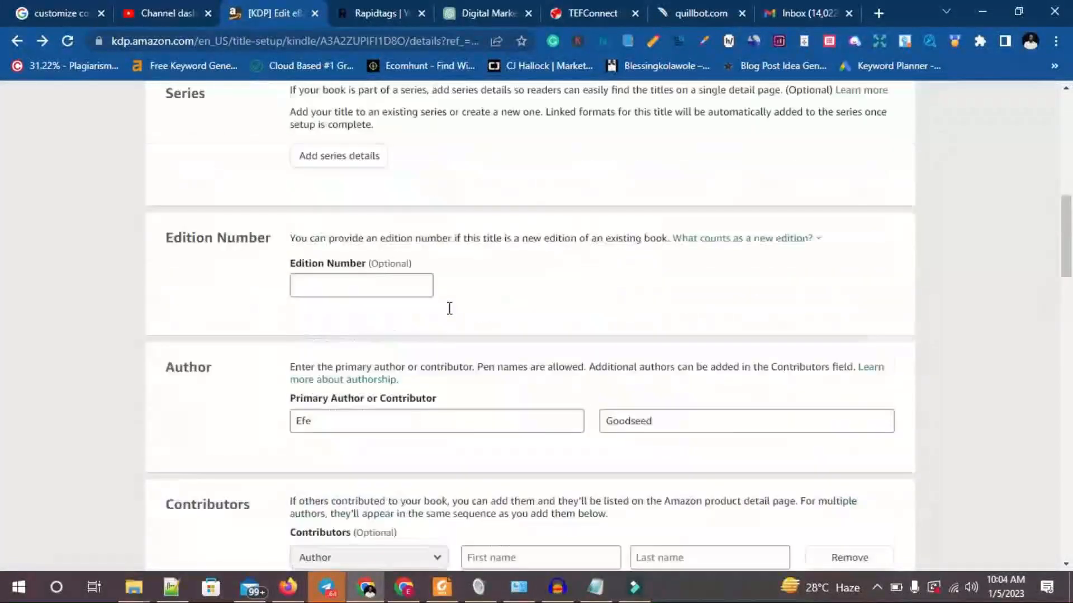
triple_click(330, 257)
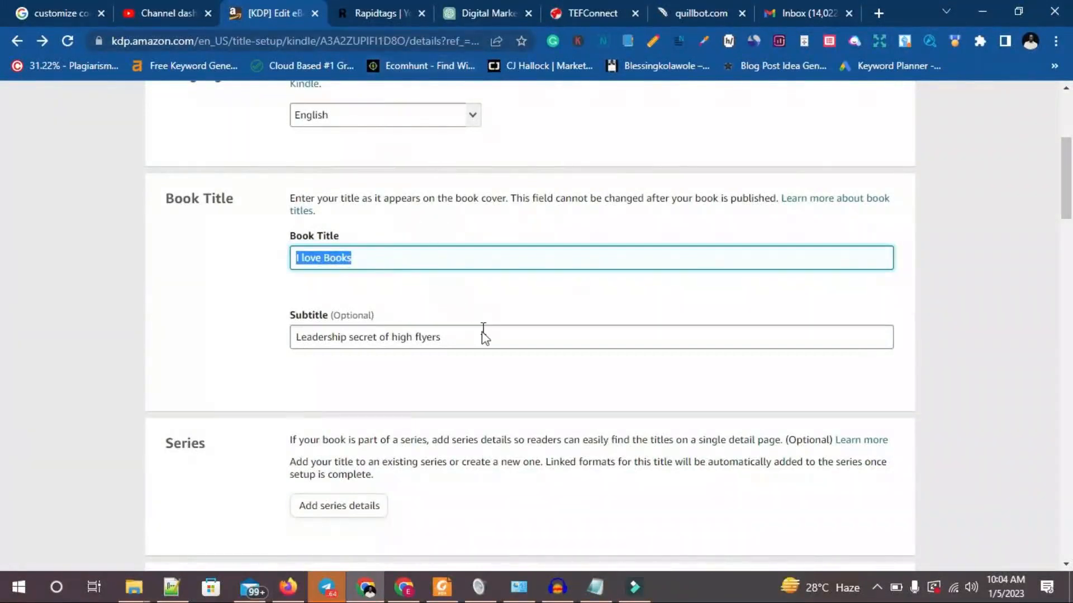
scroll(481, 336, "down", 10)
scroll(486, 339, "down", 10)
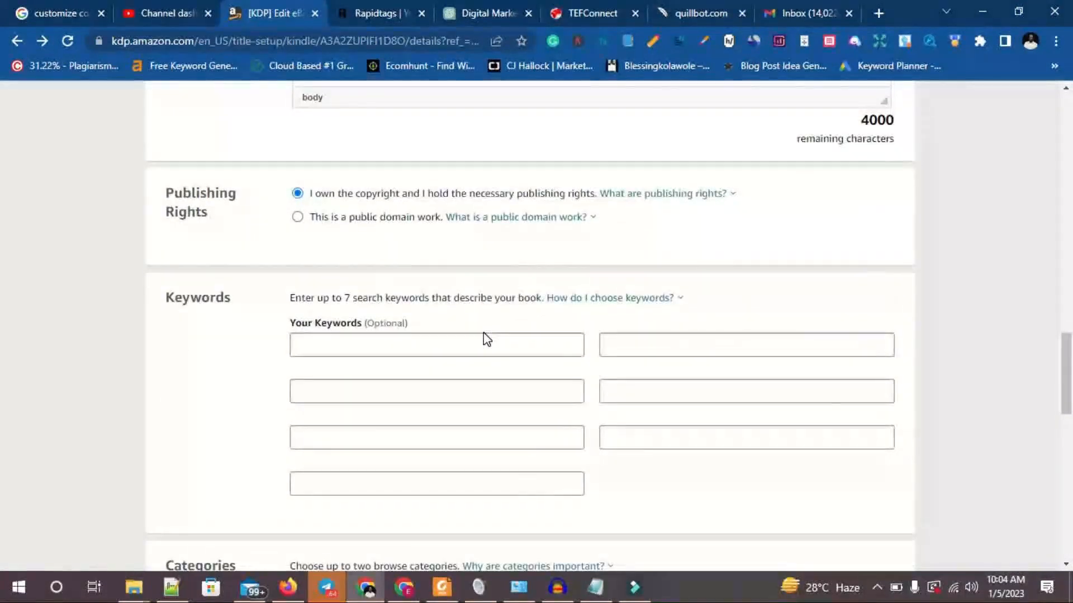
Enter book as the first keyword, leave the other optional keyword fields blank, and save the details to continue.
left_click(486, 340)
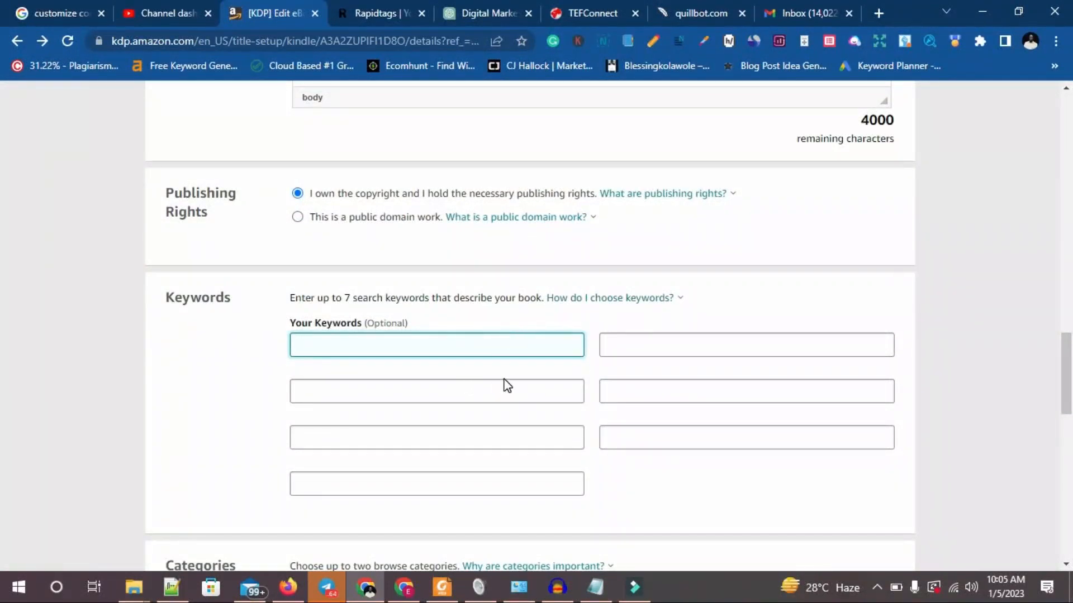
scroll(507, 385, "down", 2)
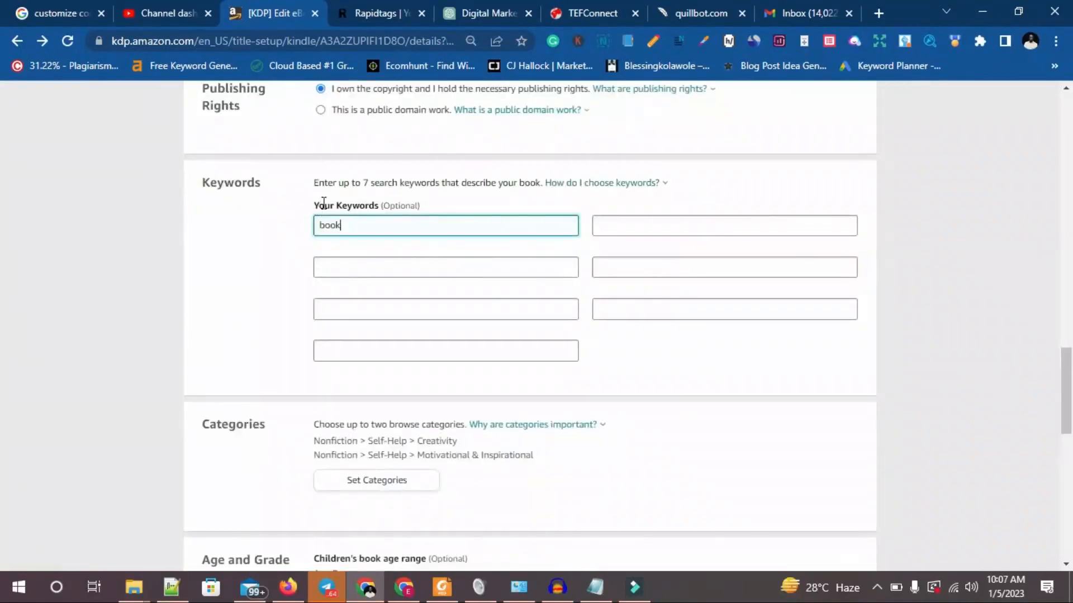
left_click_drag(320, 203, 416, 211)
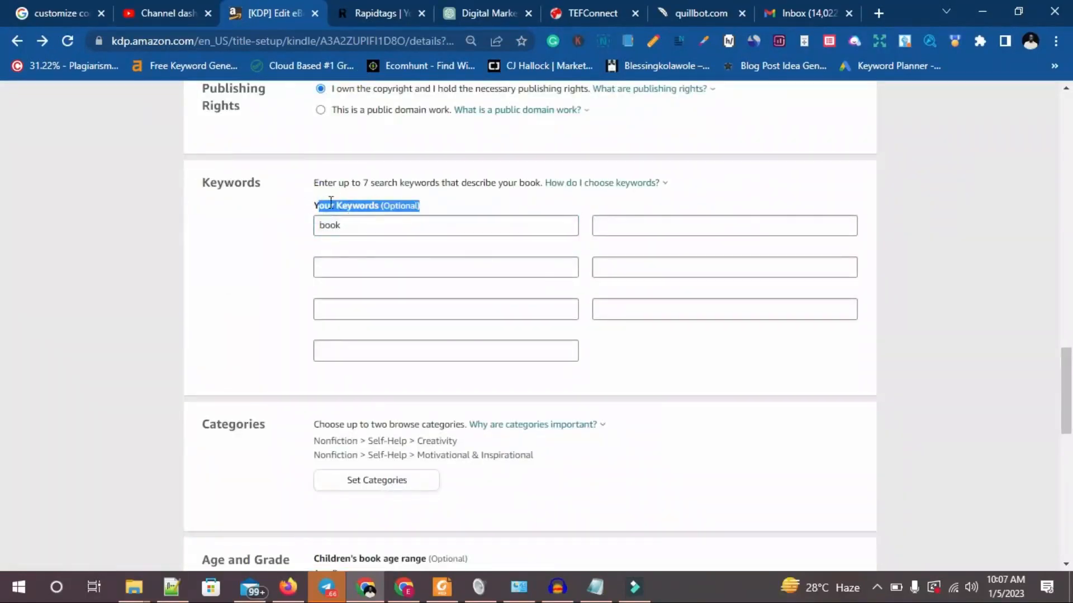
left_click(316, 201)
left_click_drag(311, 203, 443, 205)
scroll(447, 279, "down", 10)
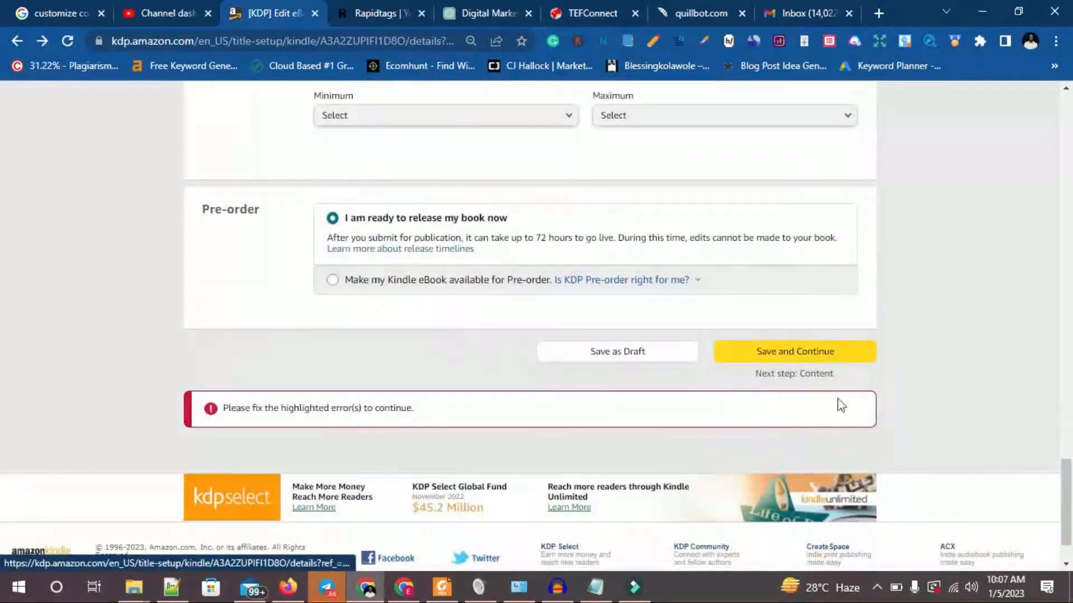
left_click(822, 356)
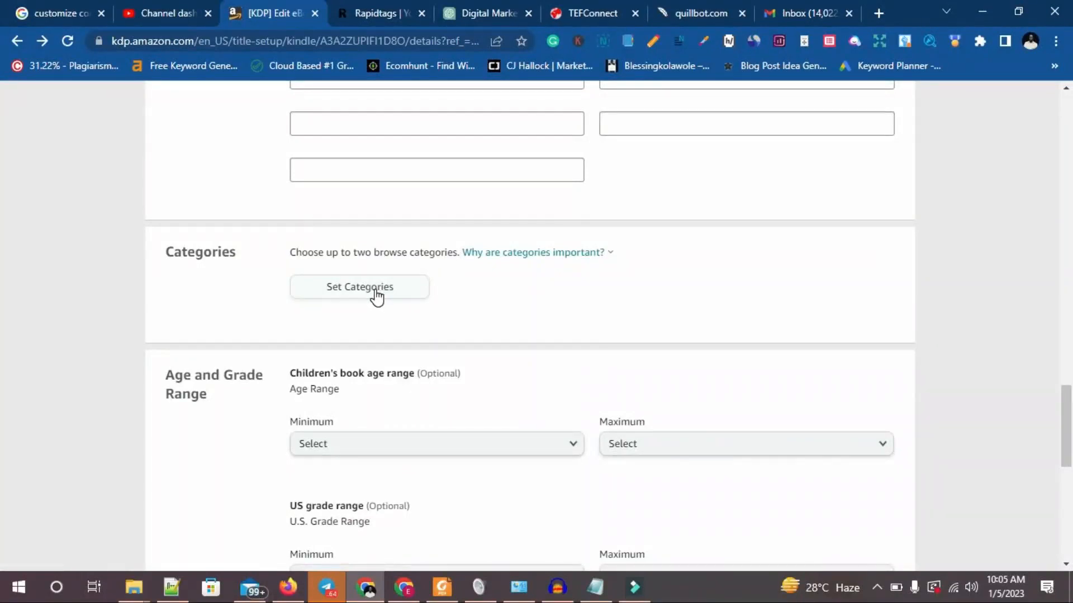
Open the category chooser and look through the Fiction categories.
left_click(375, 291)
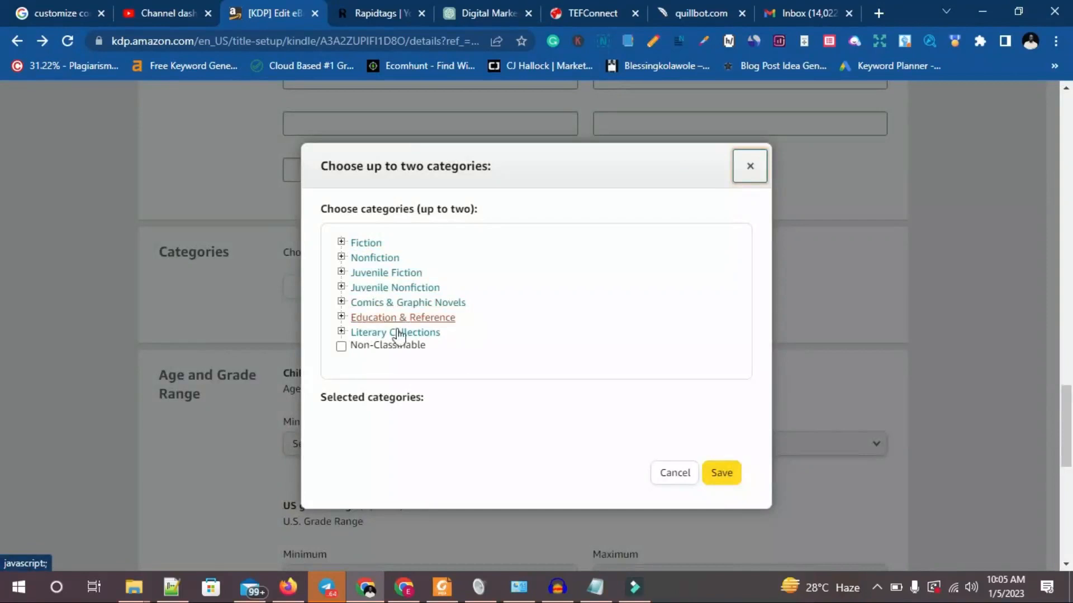
left_click(341, 242)
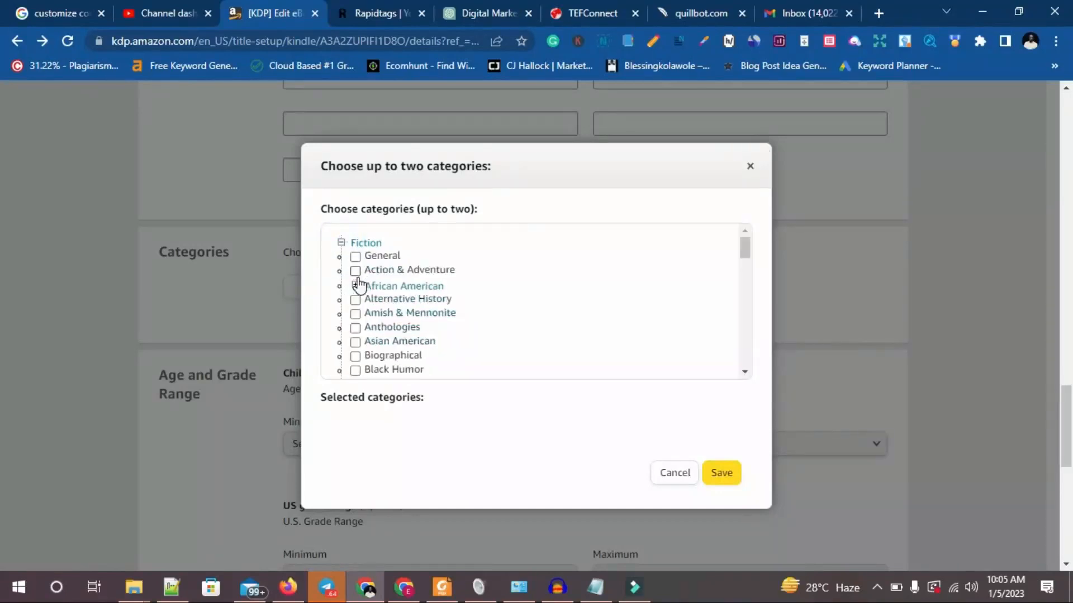
left_click(340, 242)
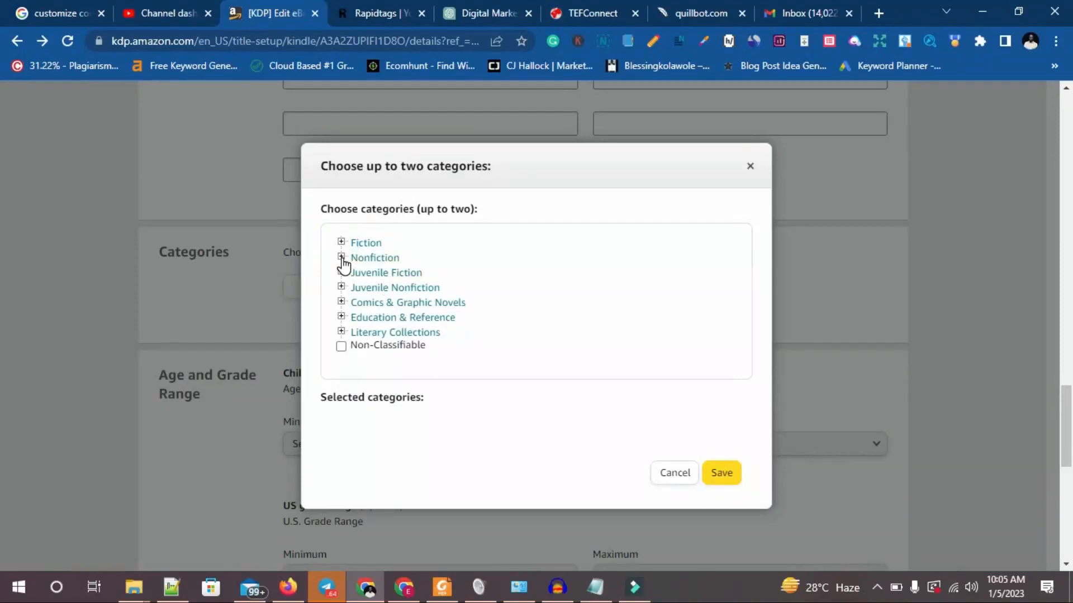
Choose Nonfiction > Self-Help > Creativity as the first browse category.
left_click(342, 259)
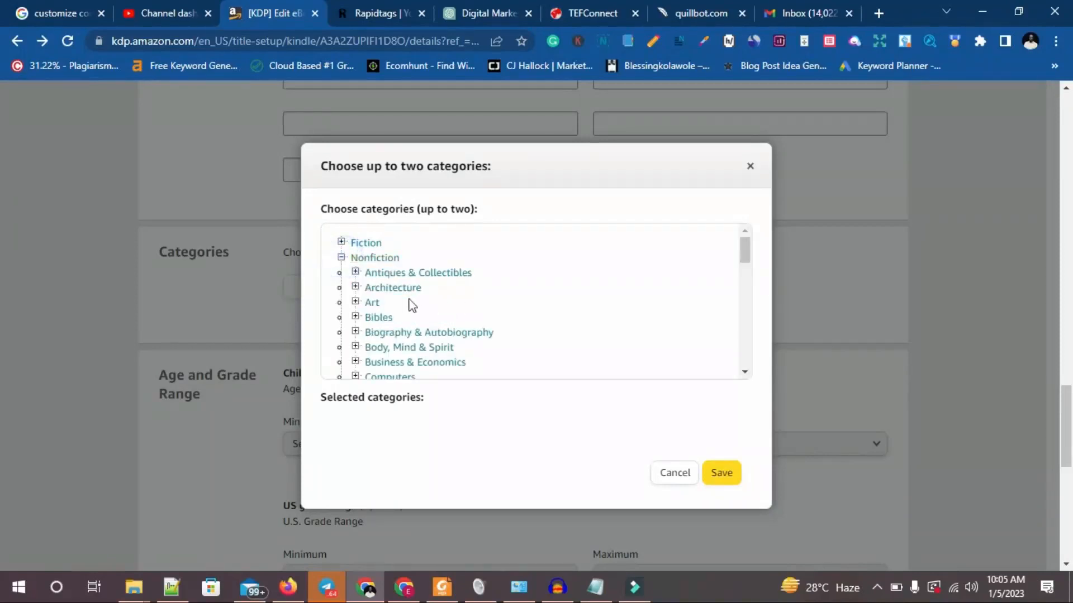
scroll(383, 307, "down", 1)
scroll(383, 307, "down", 3)
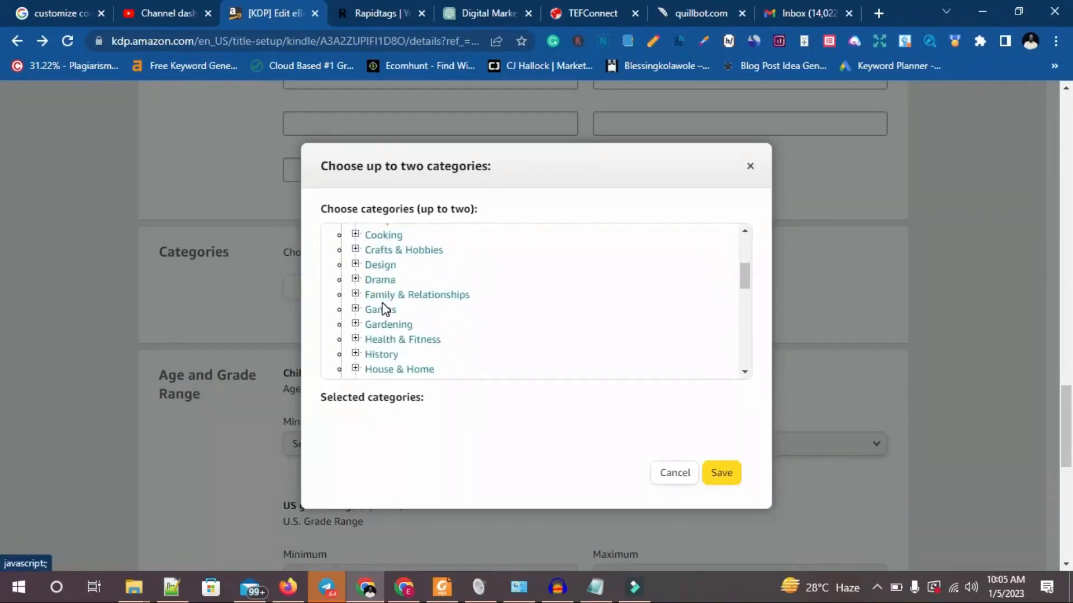
scroll(383, 309, "down", 1)
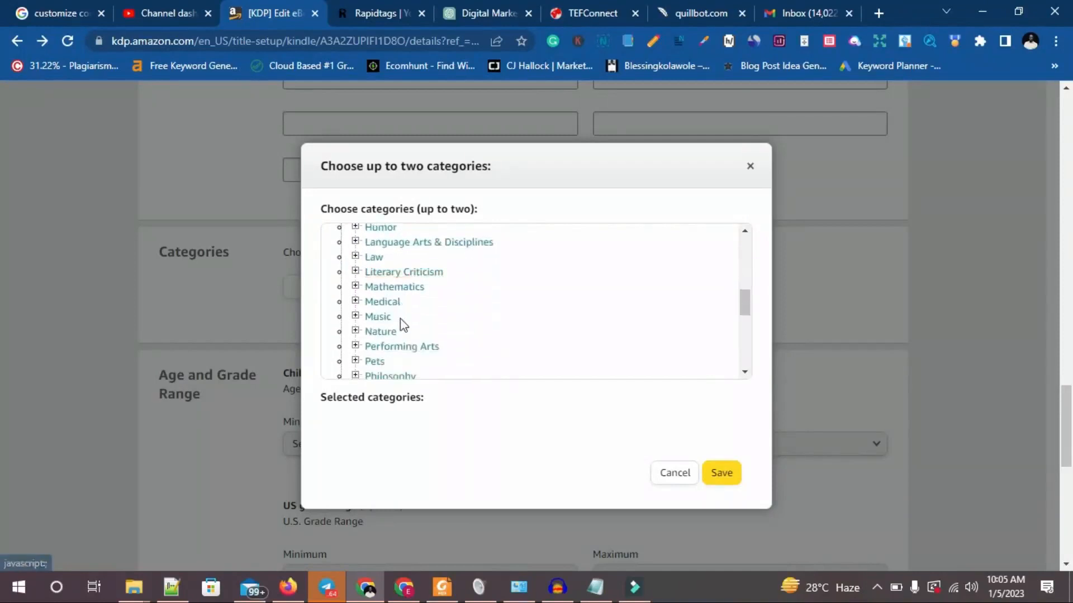
scroll(383, 316, "down", 1)
scroll(384, 320, "down", 1)
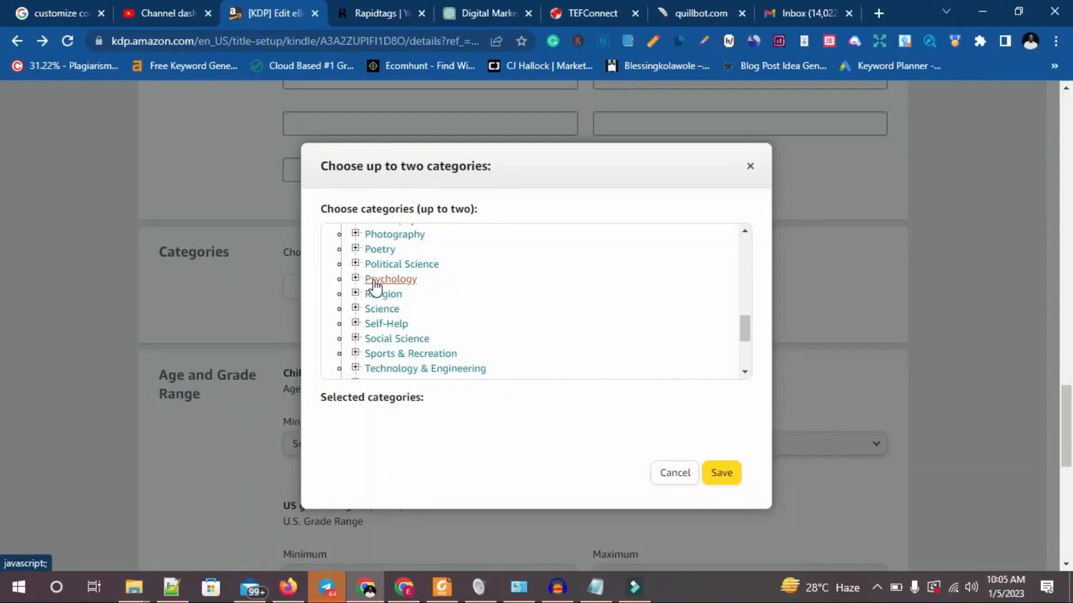
left_click(355, 323)
scroll(411, 333, "down", 1)
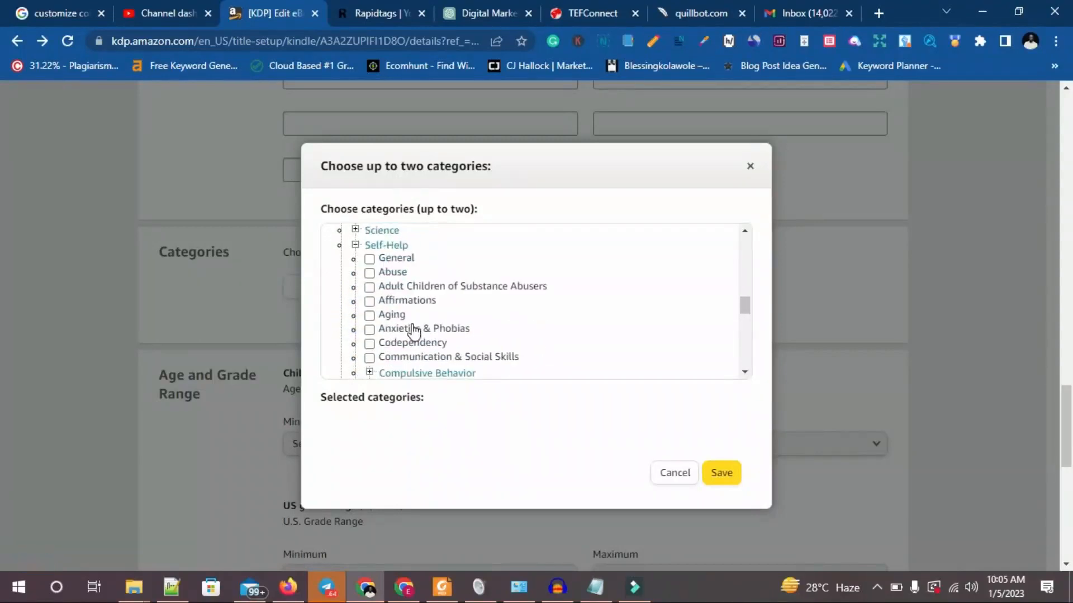
scroll(471, 348, "down", 1)
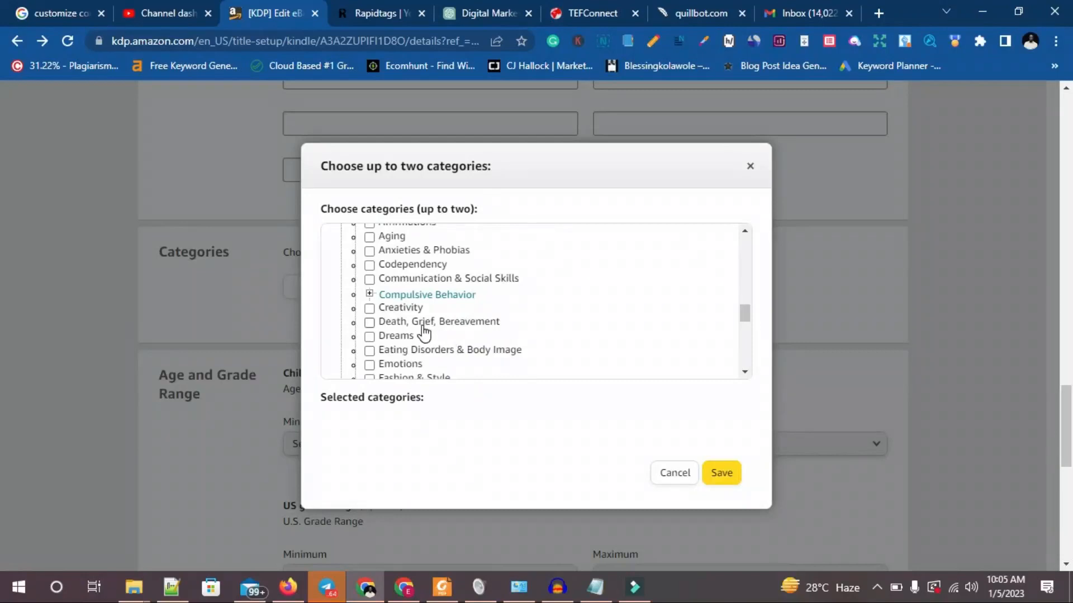
left_click(370, 310)
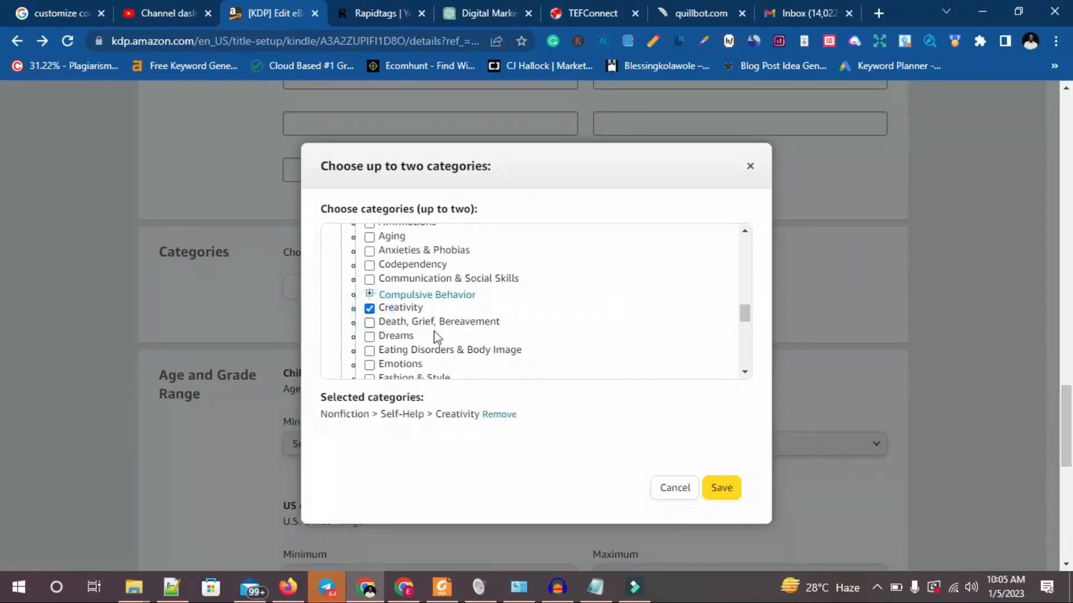
Add Nonfiction > Self-Help > Motivational & Inspirational as the second browse category and save the category selection.
scroll(428, 329, "down", 1)
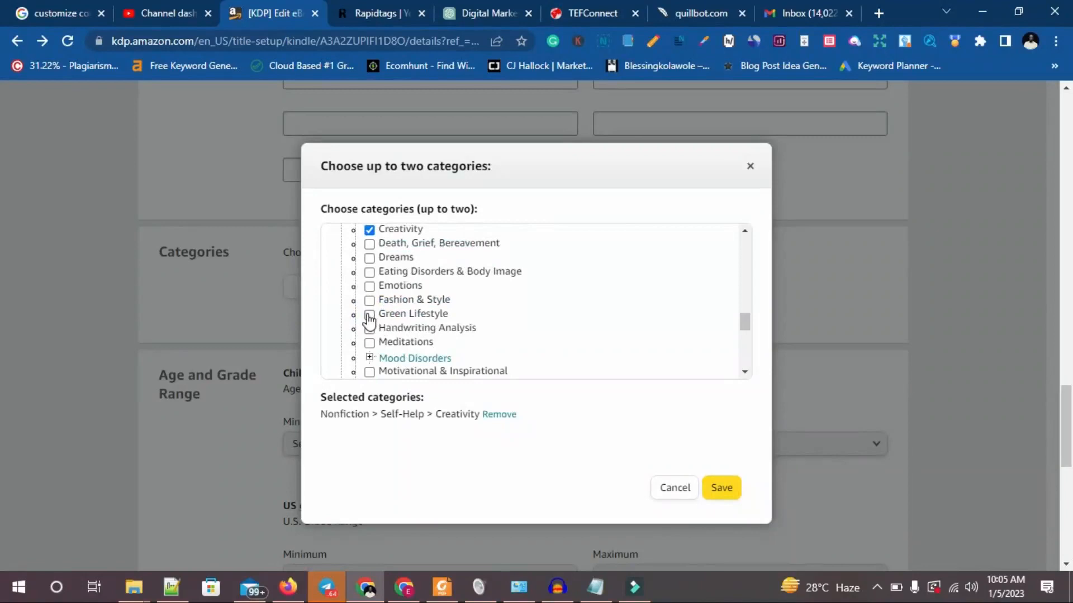
scroll(389, 348, "down", 1)
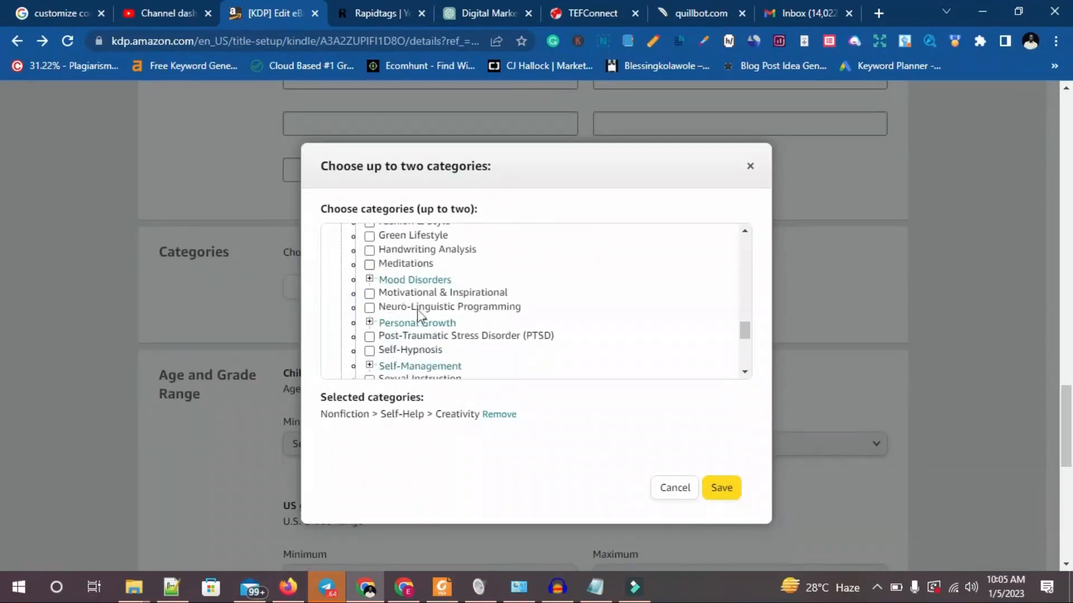
left_click(370, 294)
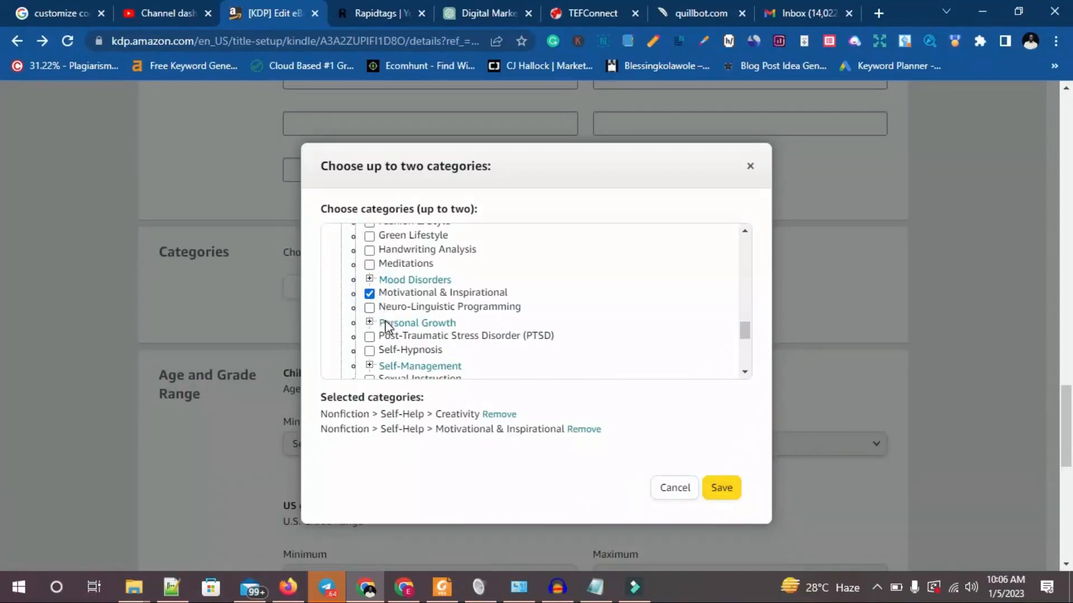
left_click(370, 308)
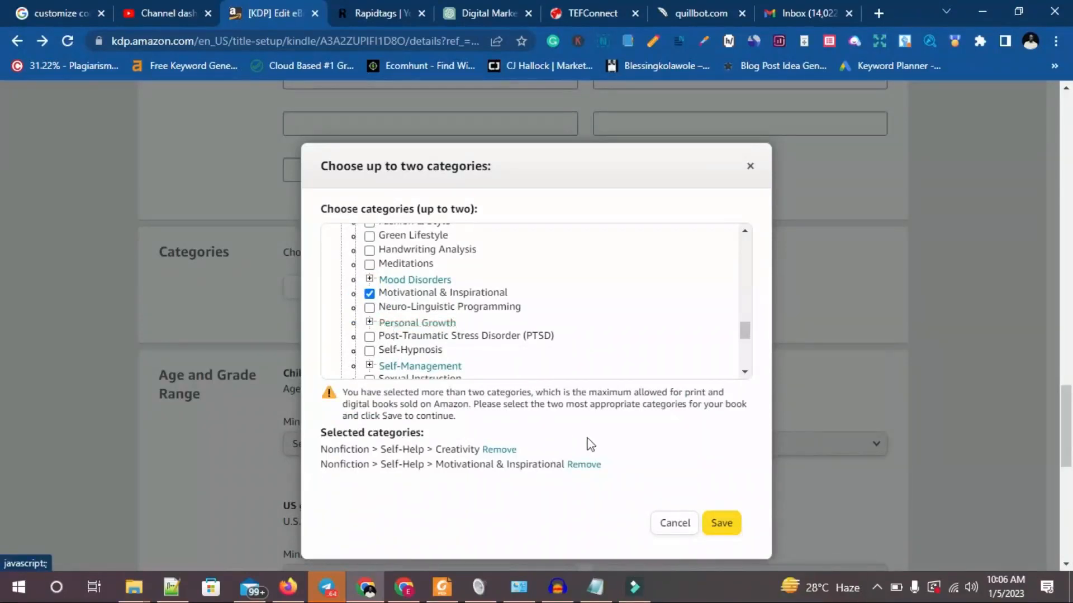
left_click(721, 523)
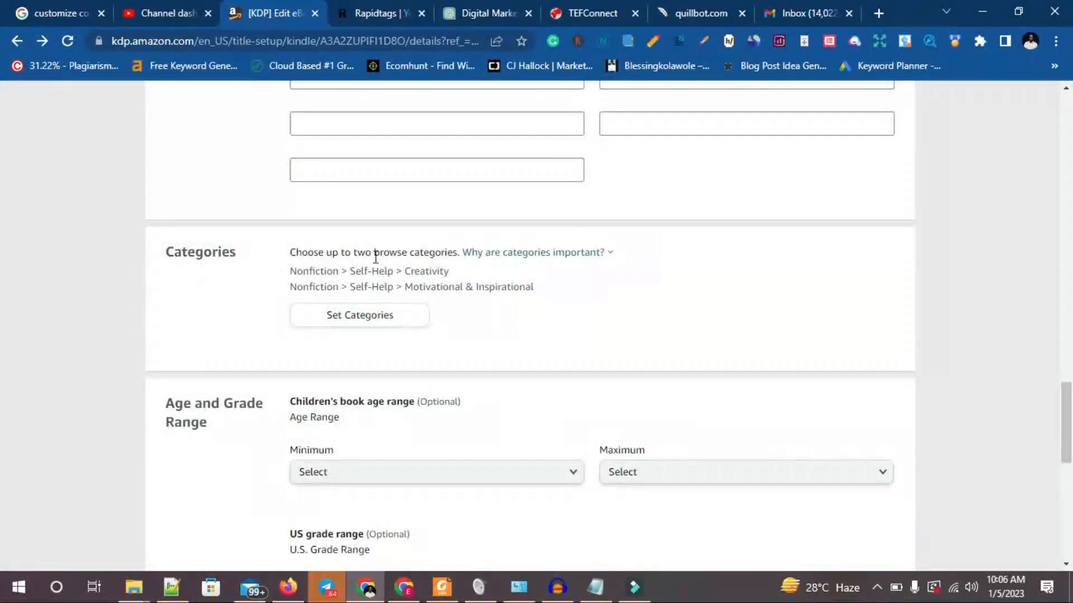
Leave the optional age and grade ranges unset, keep the book ready for immediate release, and save the details to continue.
scroll(485, 306, "down", 3)
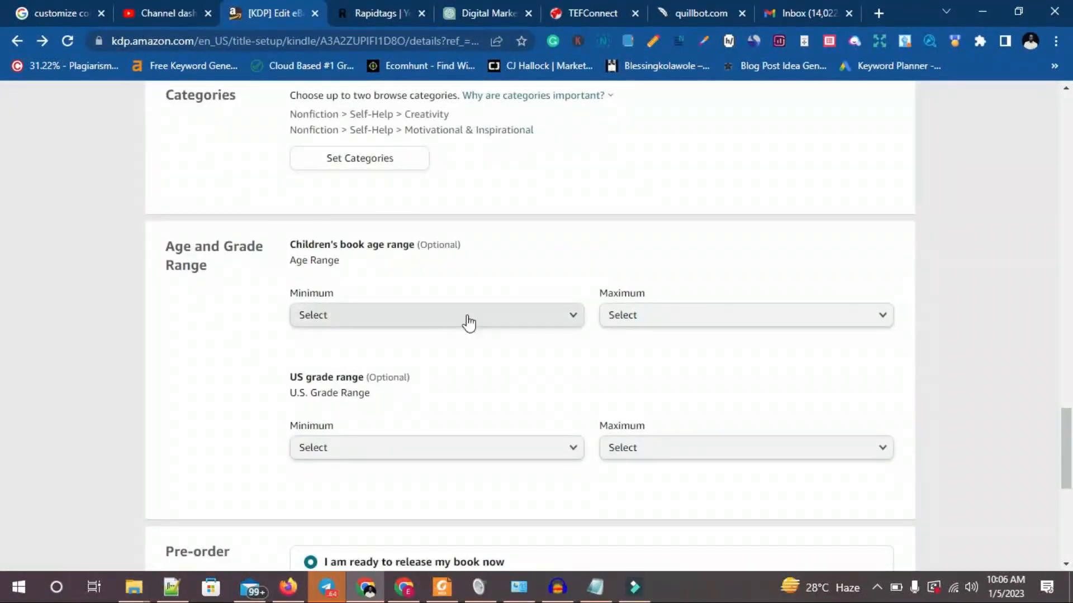
left_click_drag(166, 246, 212, 272)
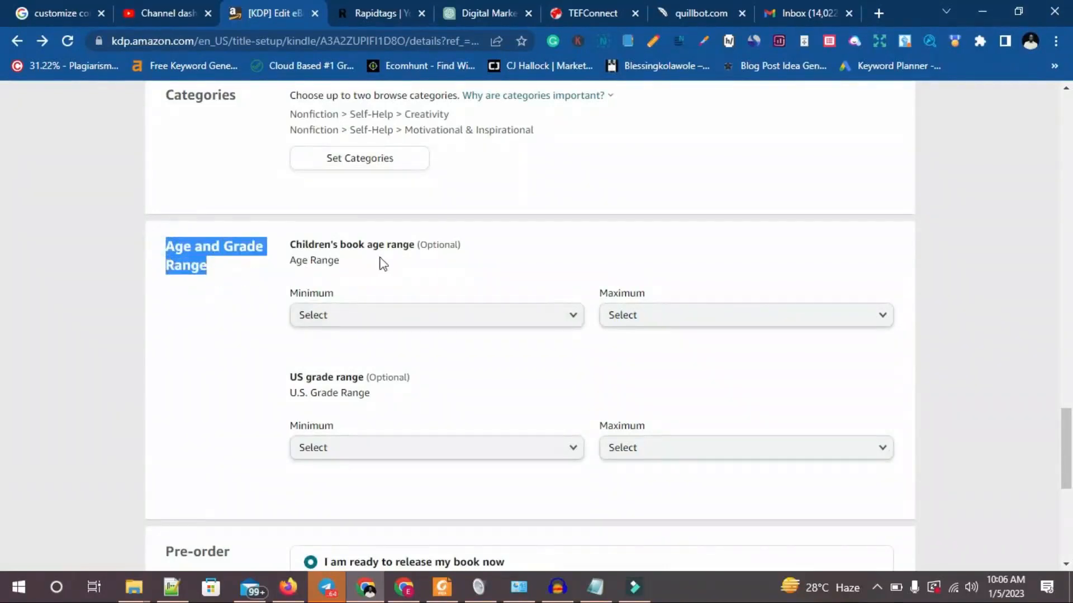
left_click_drag(419, 244, 492, 250)
scroll(492, 250, "down", 3)
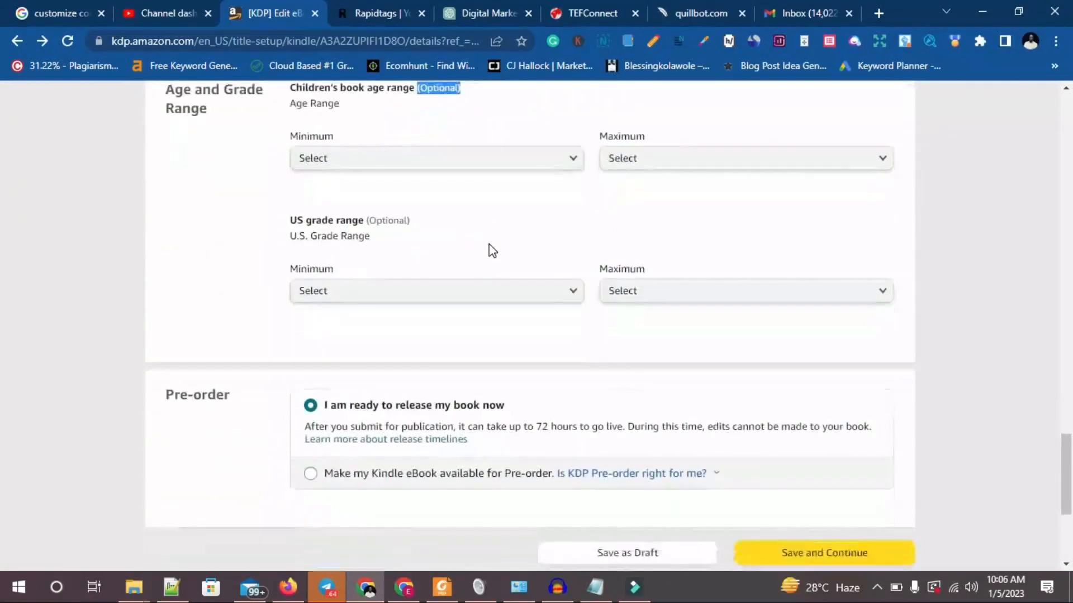
scroll(491, 251, "up", 1)
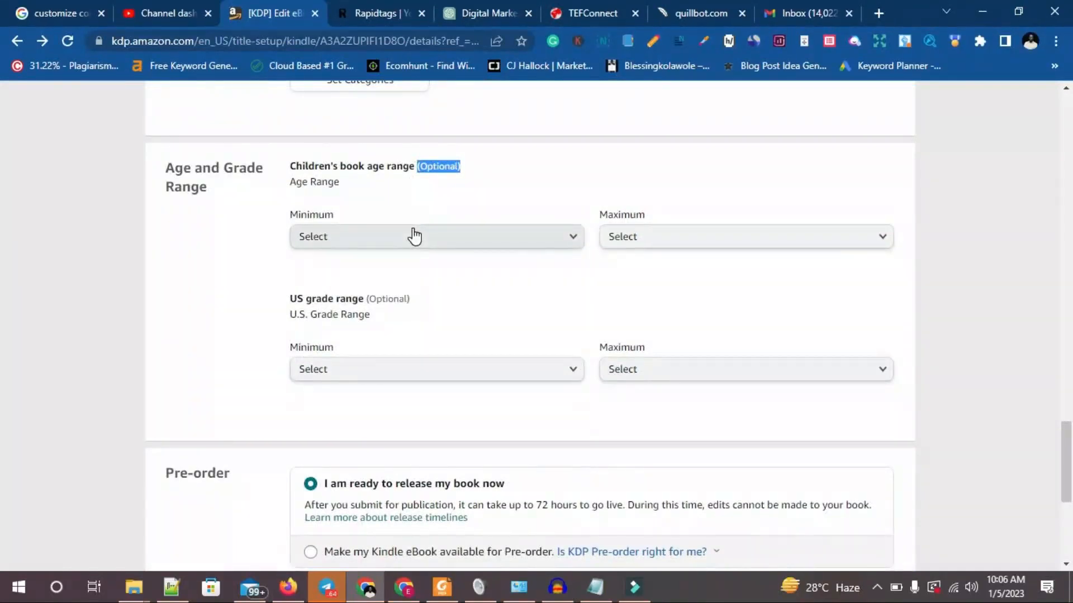
scroll(327, 312, "down", 2)
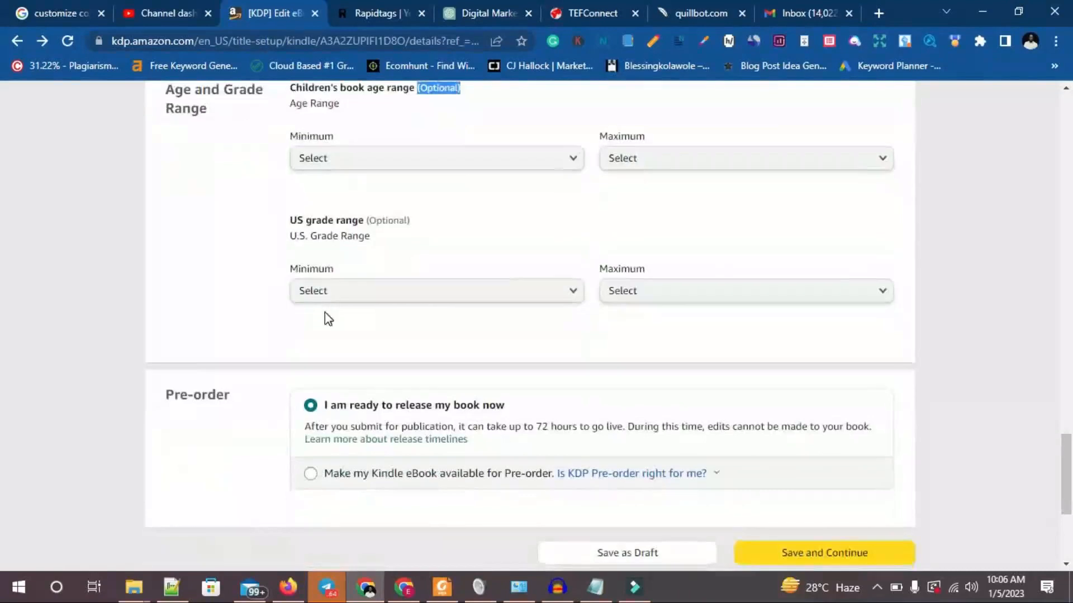
scroll(325, 312, "down", 2)
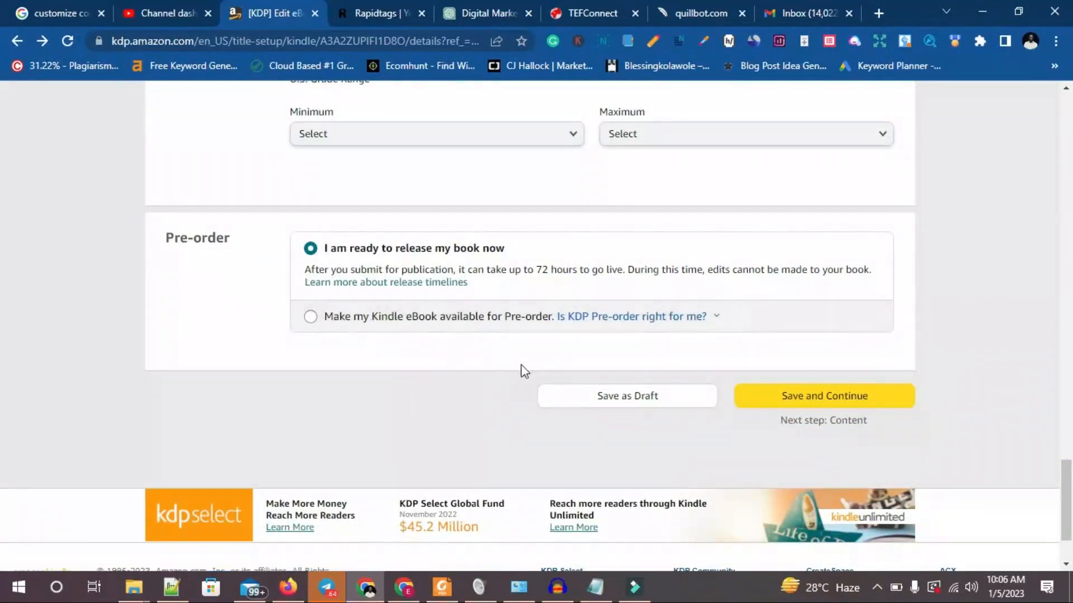
left_click(802, 398)
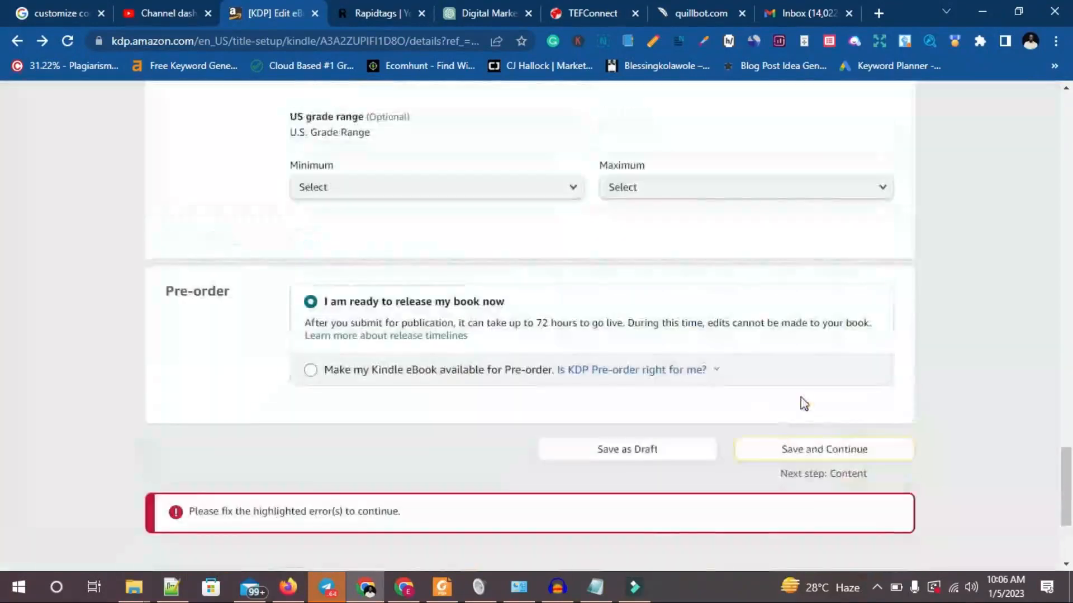
Go back to the empty Description editor, place the cursor in it, and reduce the page zoom to 90%.
scroll(453, 453, "up", 20)
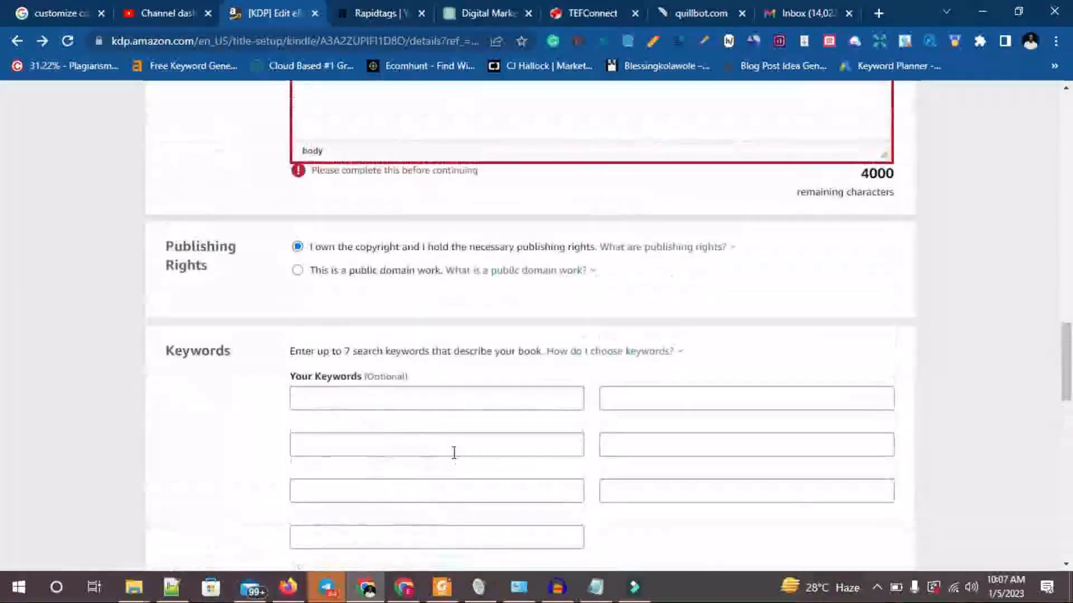
left_click(389, 341)
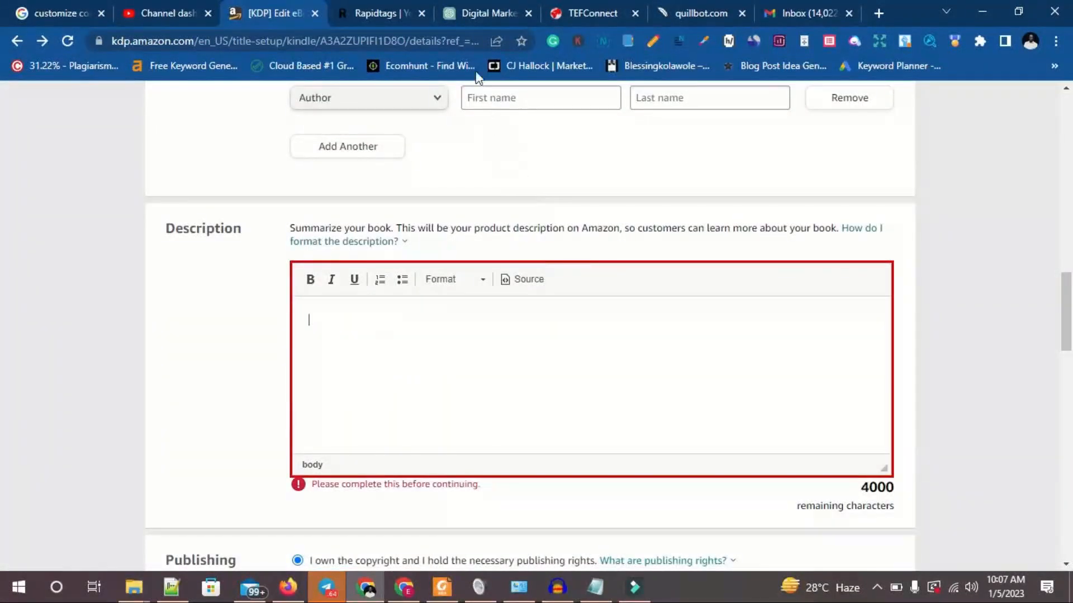
key("ctrl+minus")
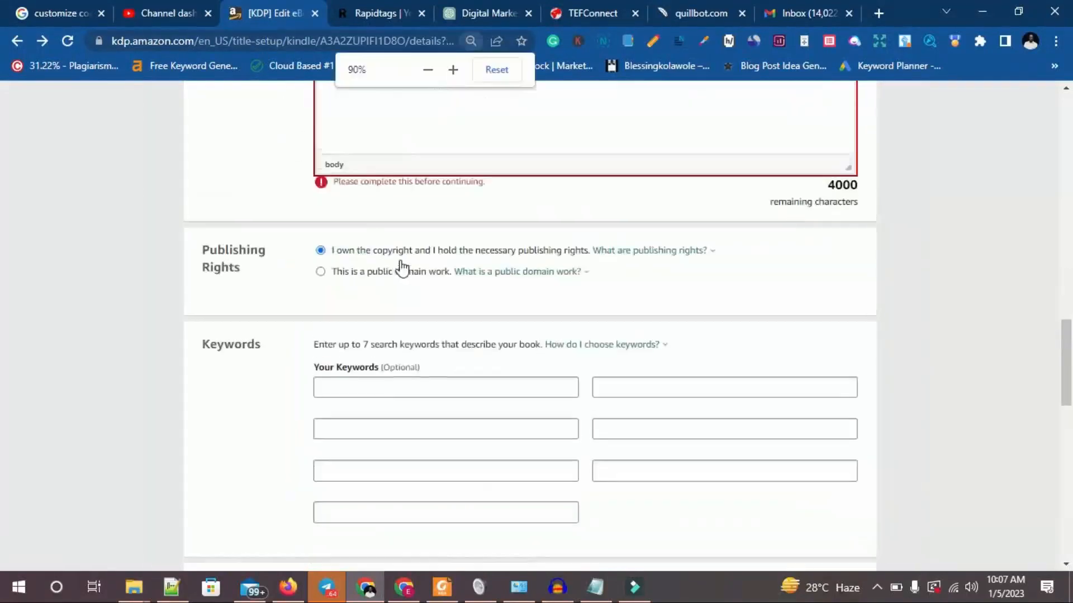
Fill the Description with the copied paragraph about adding series details, and save the eBook details to continue.
type("If your book is part of a series, add series details so readers can easily find the titles on a single detail page. (Optional) Learn more Add your title to an existing series or create a new one. Linked formats for this title will be automatically added to the series once setup is complete.")
scroll(366, 284, "down", 5)
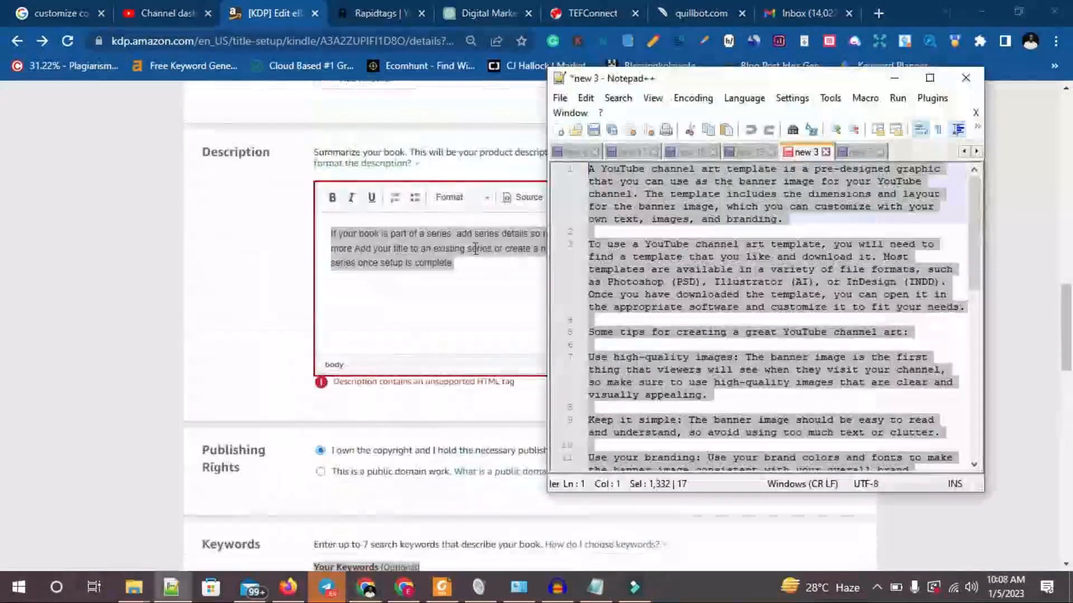
left_click(414, 250)
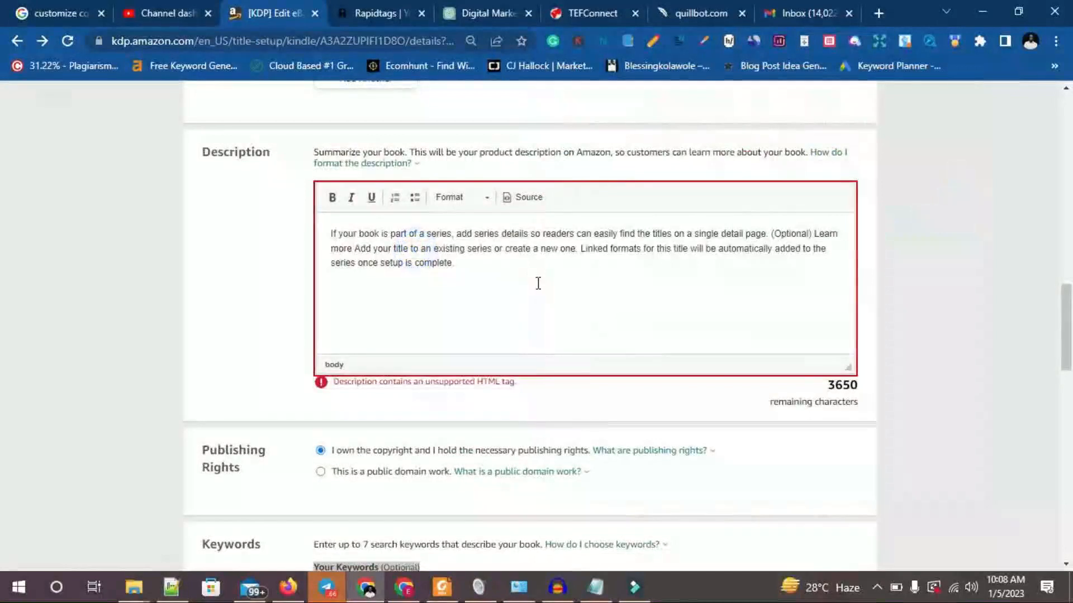
key("ctrl+a")
left_click(763, 368)
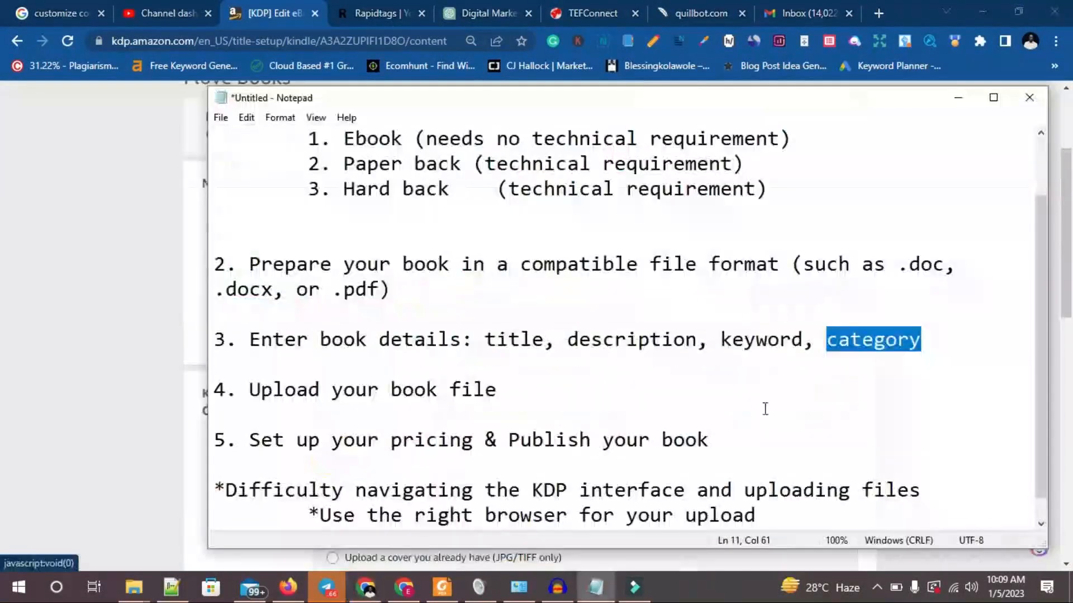
Review the book details and "Upload your book file" items in the Notepad outline.
left_click_drag(254, 341, 935, 334)
left_click_drag(248, 393, 503, 398)
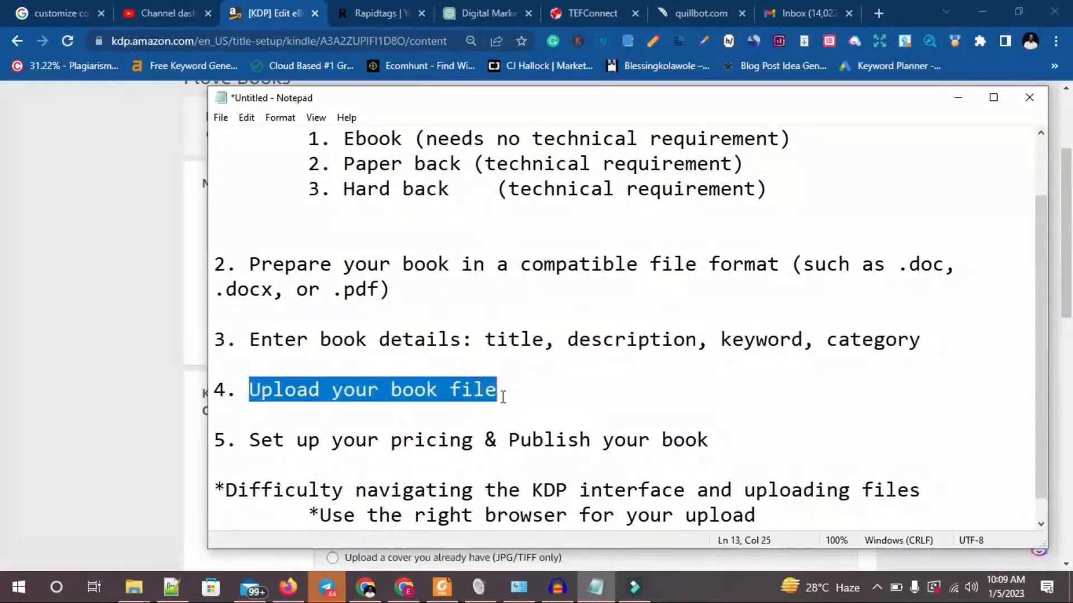
left_click(429, 390)
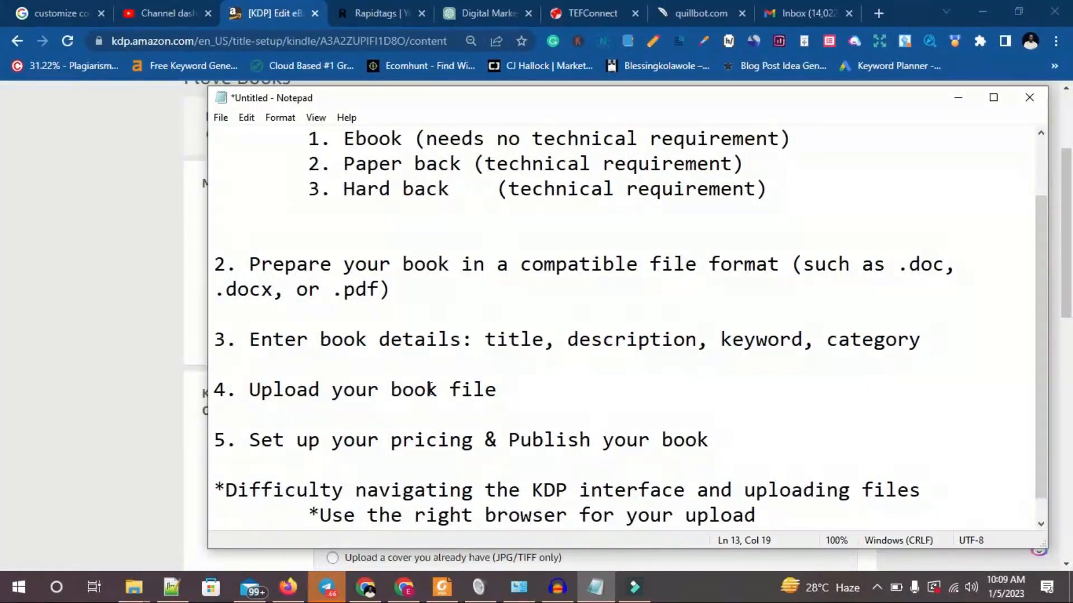
Return to the browser, upload GOOD FOUNDATION VOL 1 from Downloads as the eBook manuscript, and enable digital rights management.
left_click(133, 296)
scroll(425, 324, "up", 3)
scroll(424, 324, "down", 3)
left_click(393, 314)
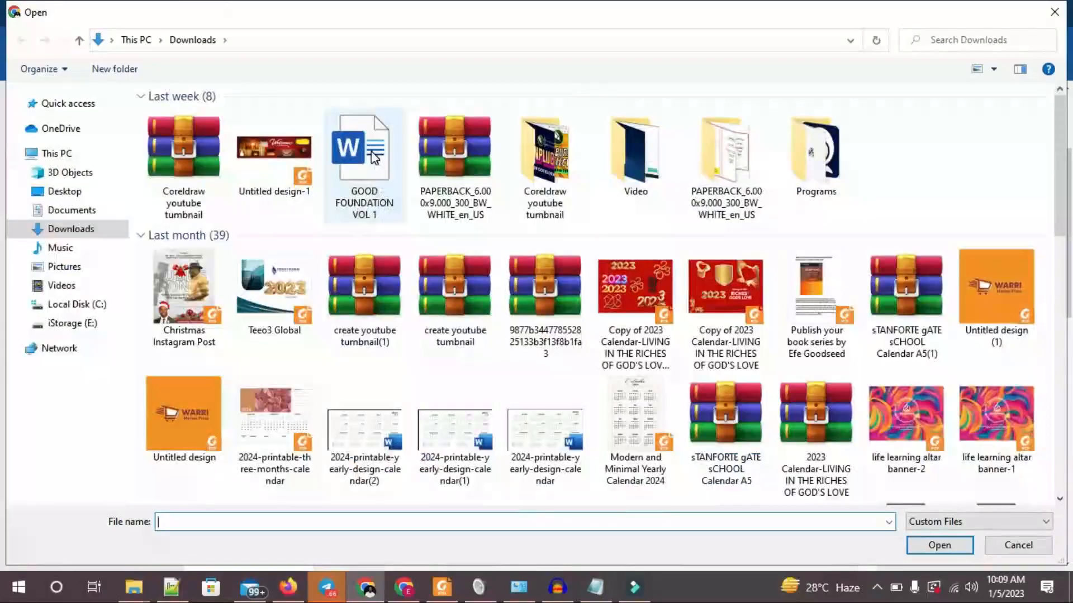
double_click(375, 158)
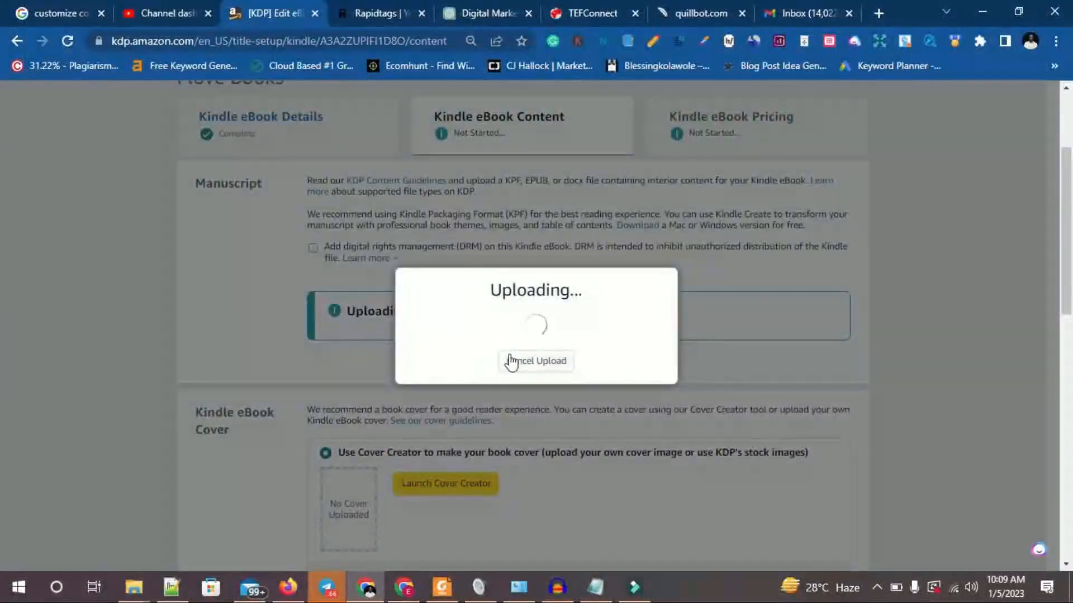
left_click(510, 362)
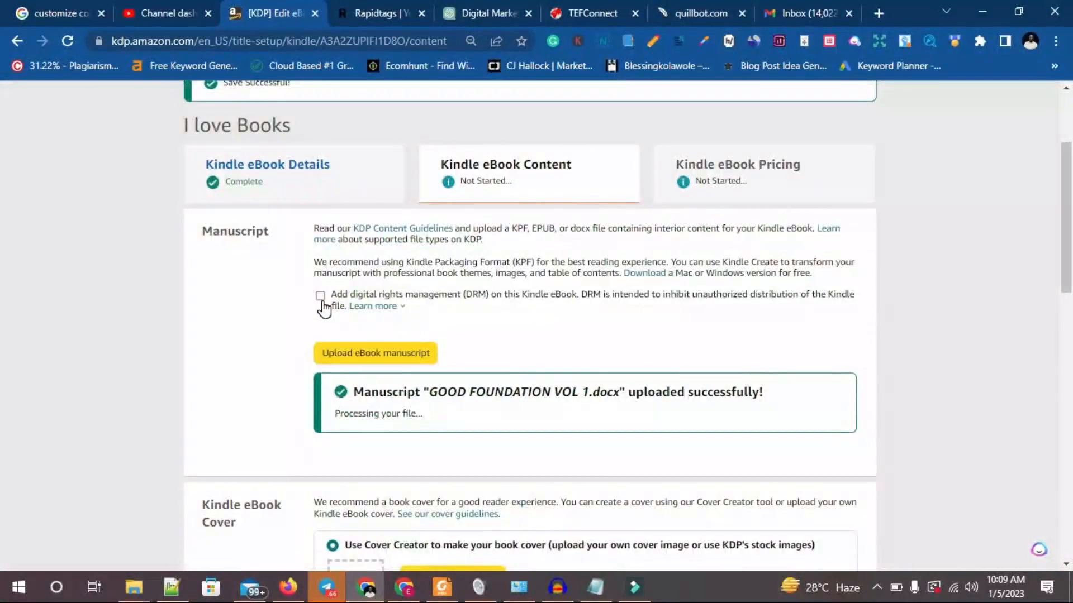
left_click(320, 296)
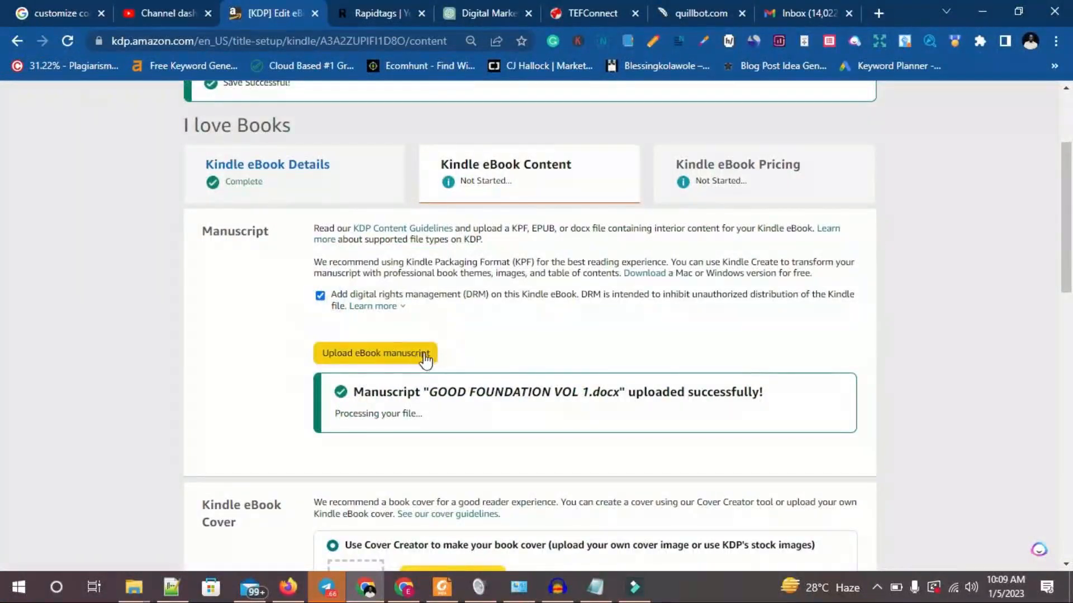
Launch Cover Creator to look over its image sources and cover designs, and return to the eBook content page without choosing one.
scroll(422, 357, "down", 2)
scroll(426, 353, "down", 2)
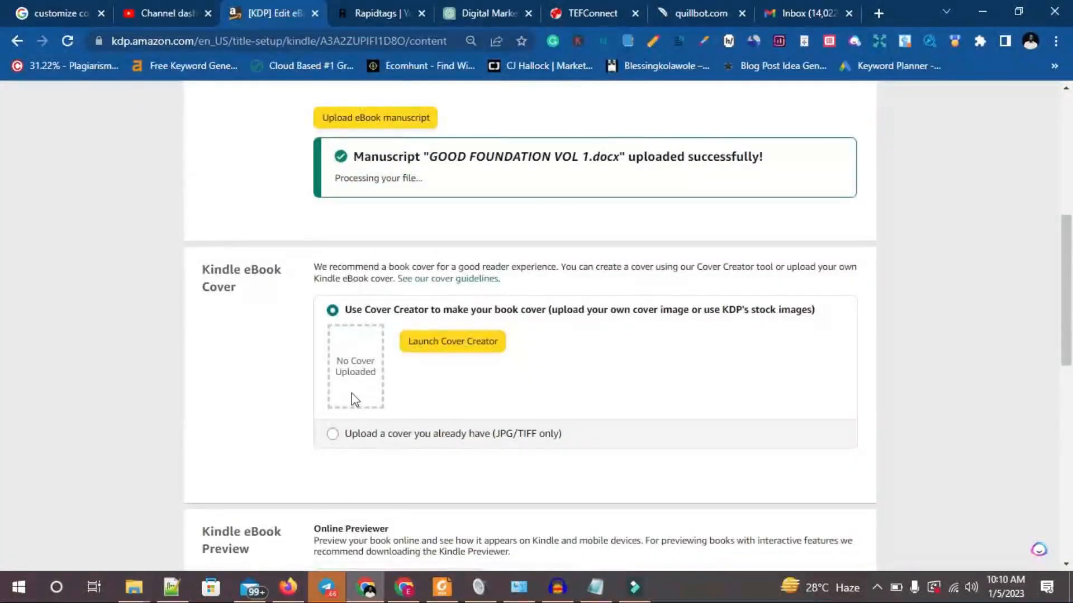
scroll(445, 352, "down", 3)
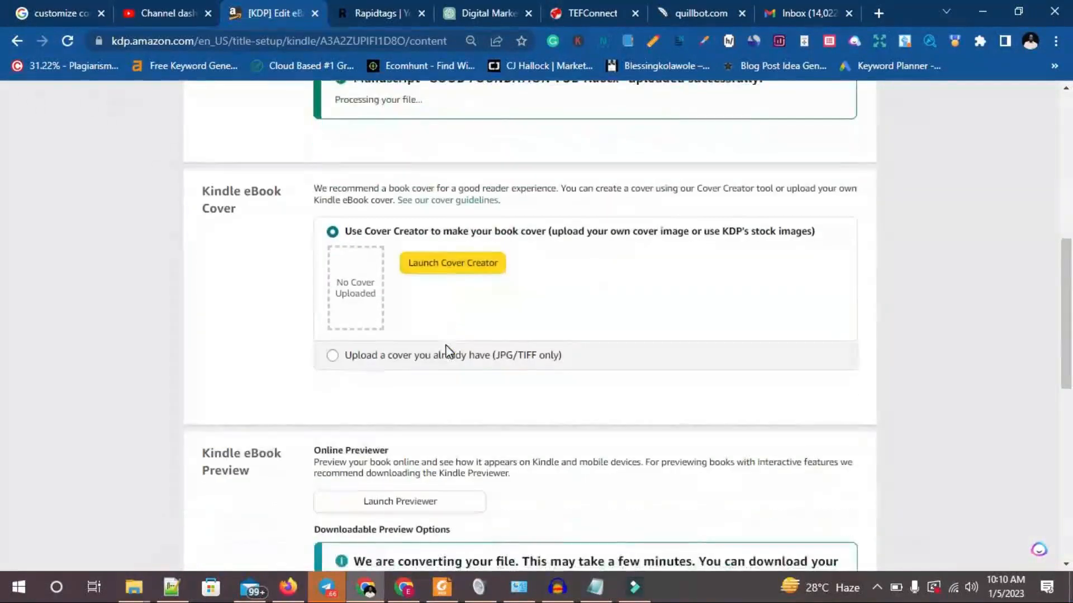
scroll(447, 350, "down", 3)
scroll(447, 352, "up", 4)
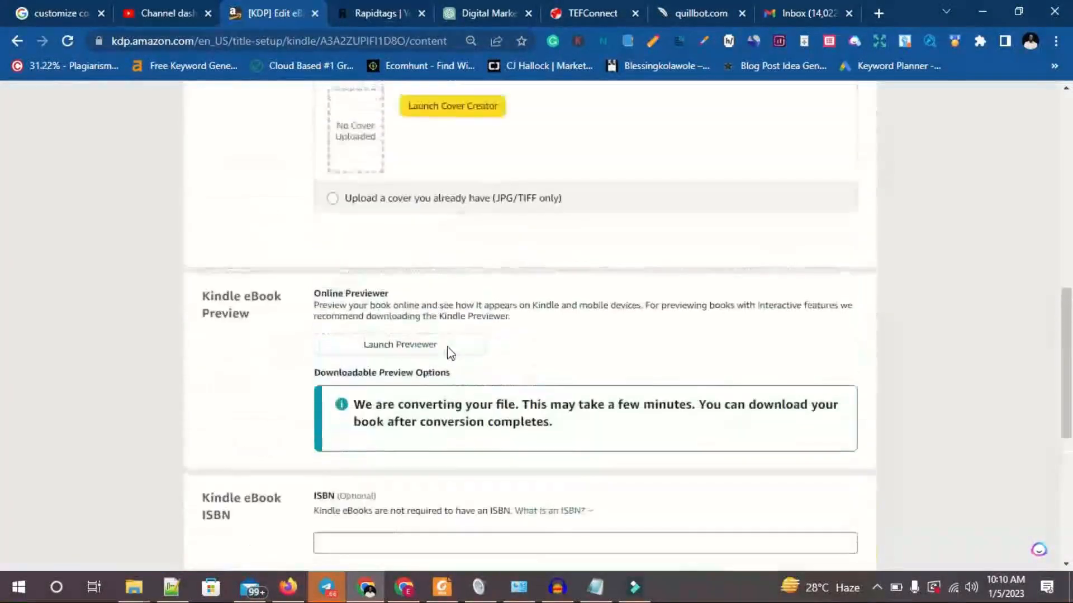
left_click(436, 187)
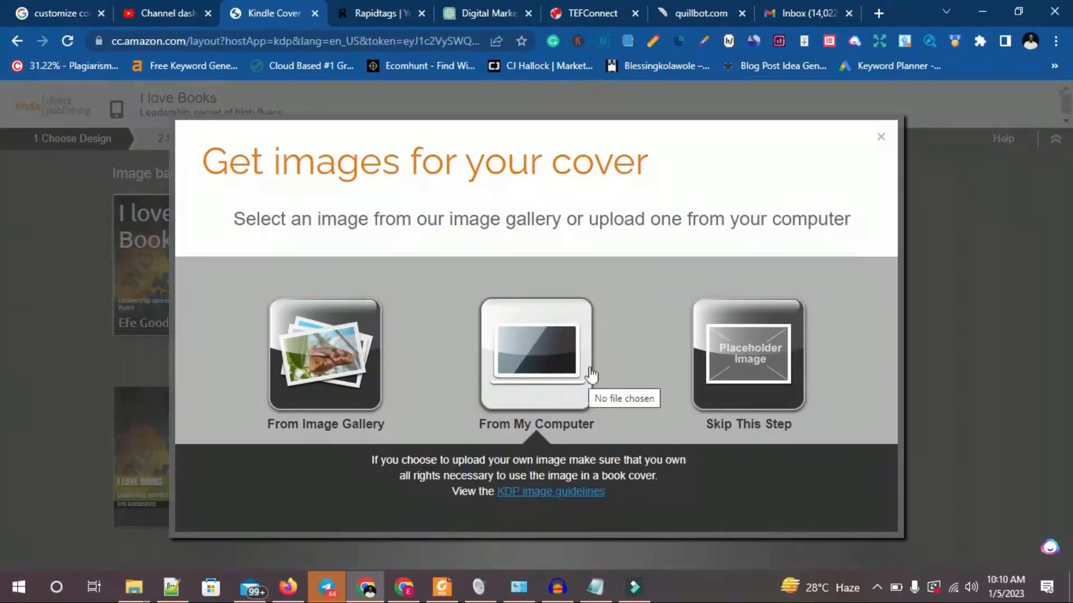
left_click(880, 139)
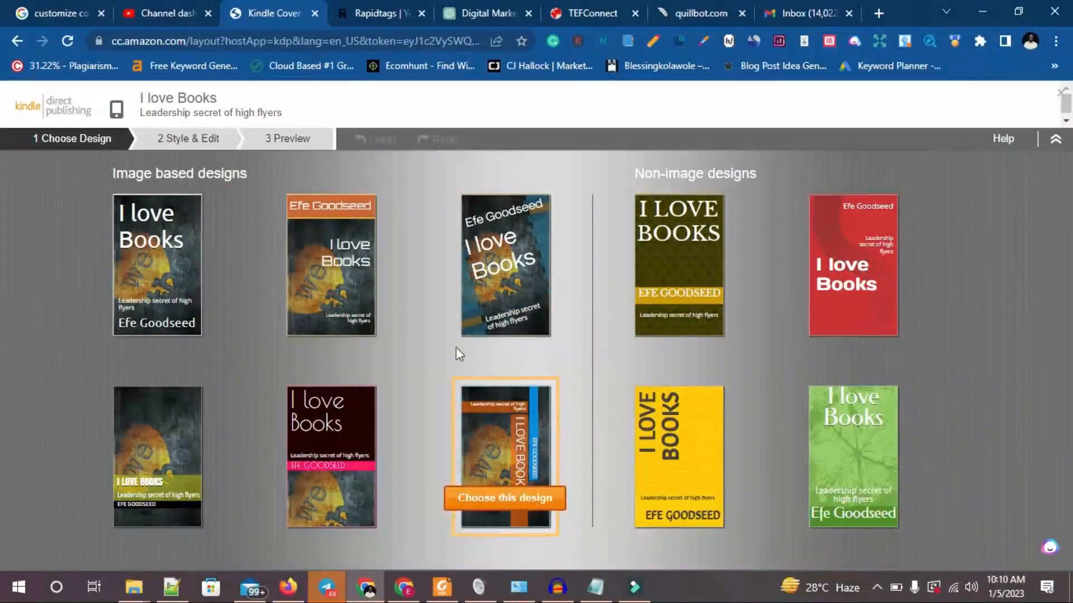
left_click(19, 42)
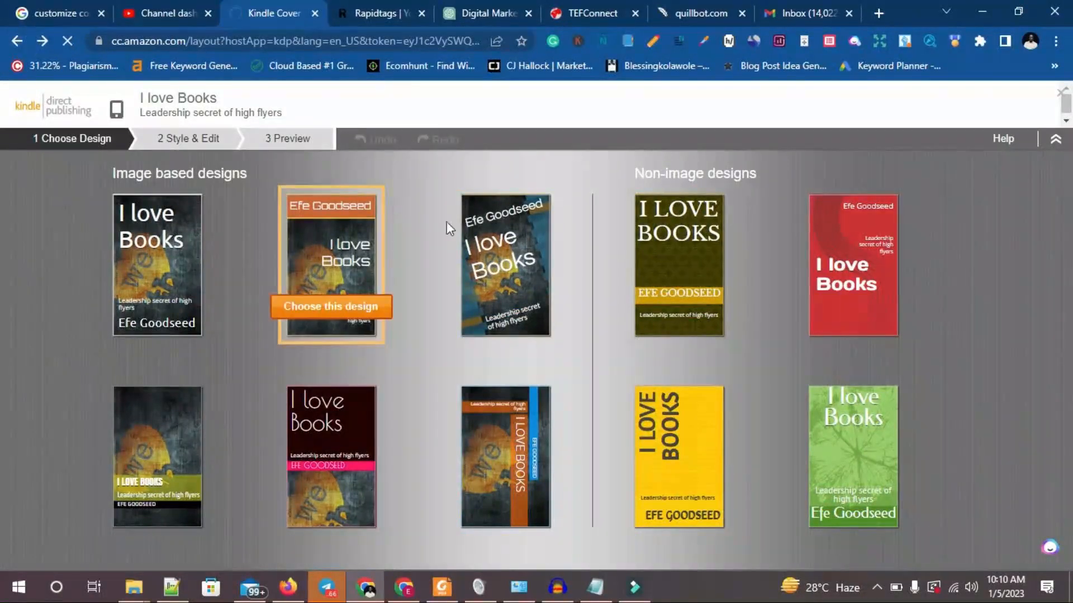
scroll(648, 329, "up", 5)
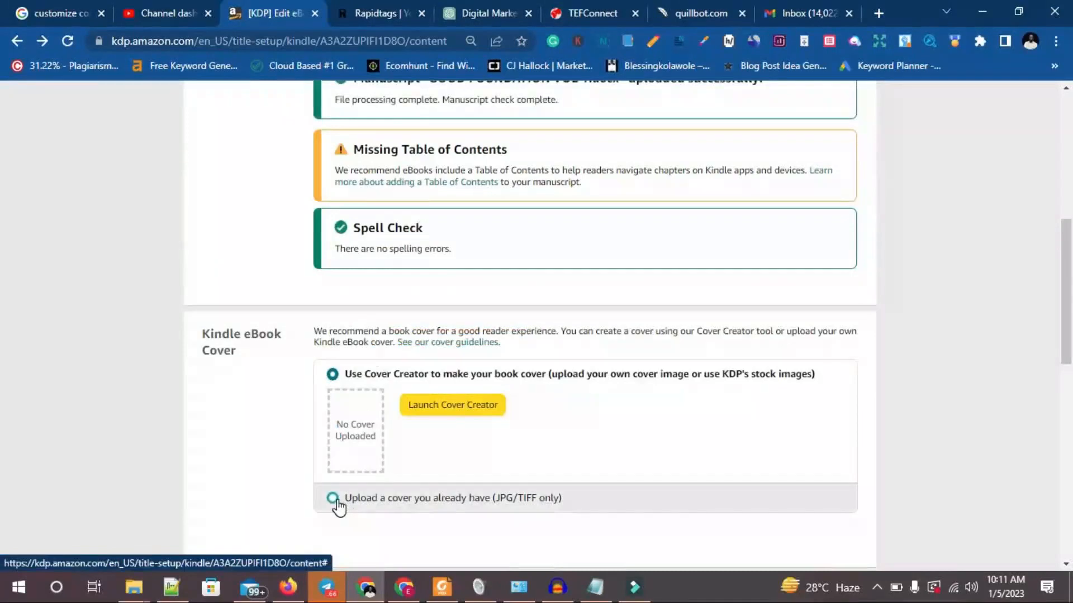
Choose to upload an existing cover and upload "Shining sunset background simple minimalist book cover" from Downloads.
left_click(334, 498)
scroll(440, 210, "down", 4)
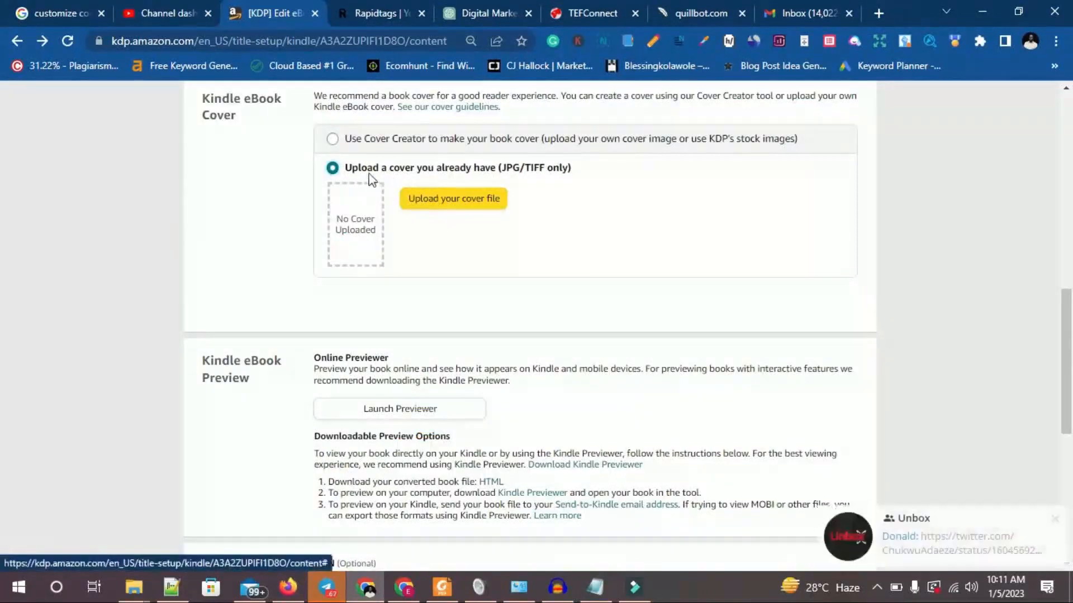
left_click(467, 202)
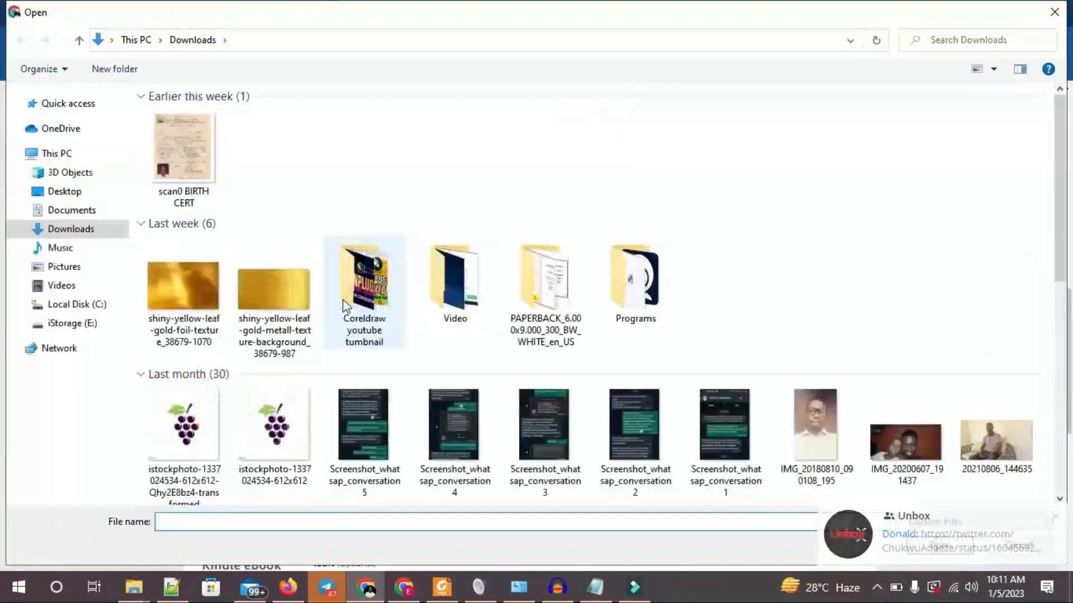
scroll(363, 312, "down", 10)
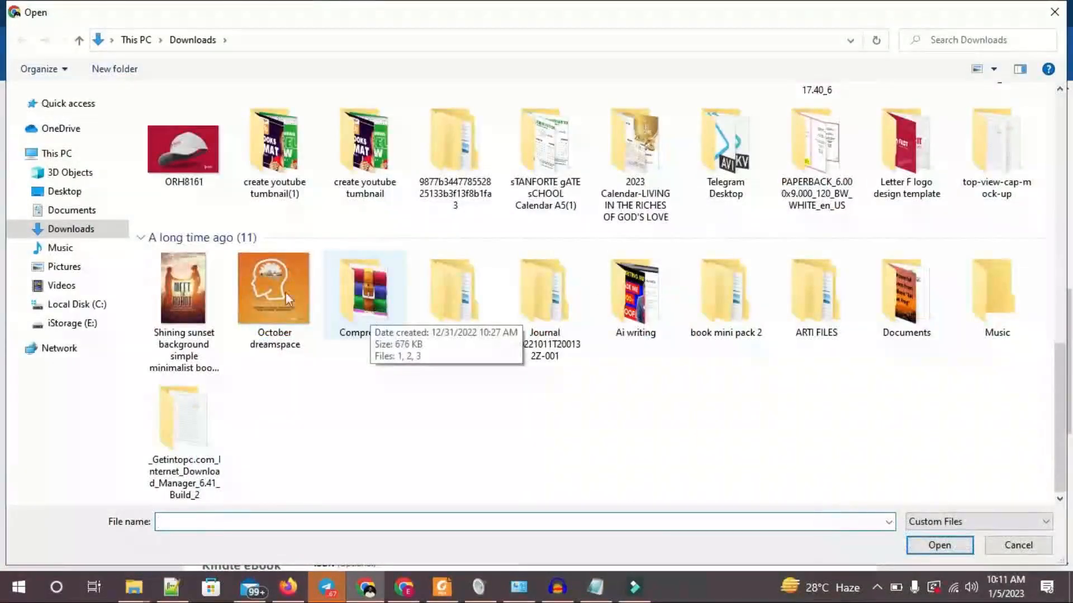
left_click(180, 285)
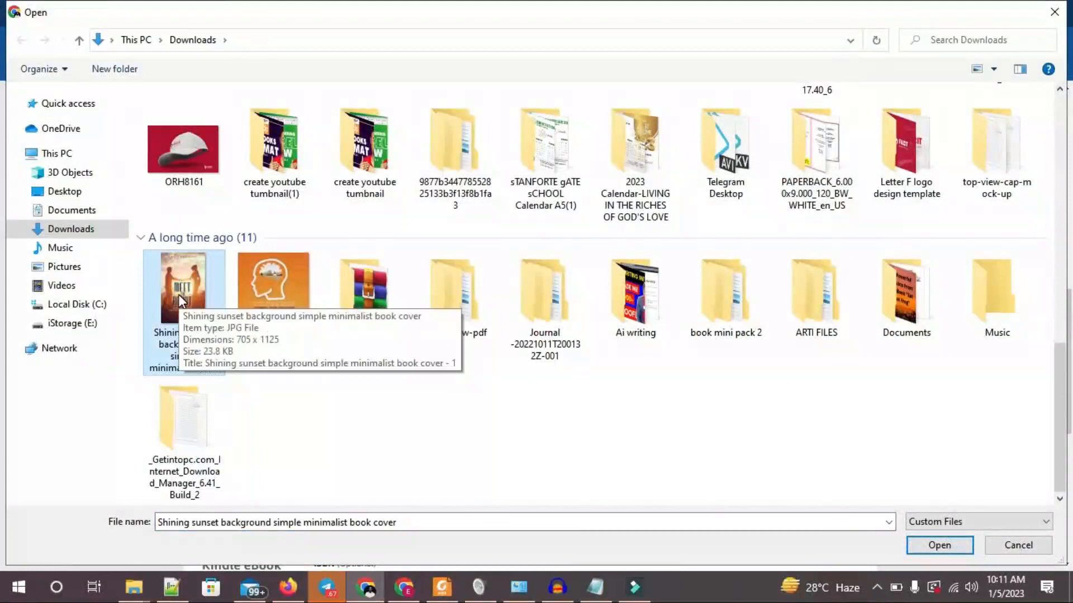
double_click(179, 294)
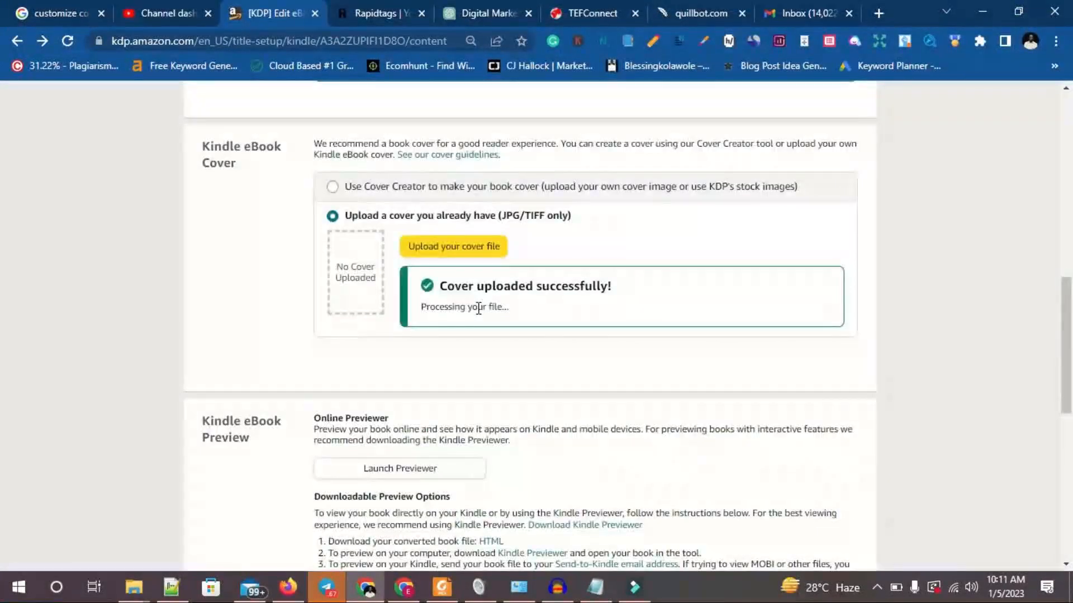
Open the eBook in the Online Previewer, check the cover and several locations through the text, and return to the content page.
scroll(462, 304, "down", 1)
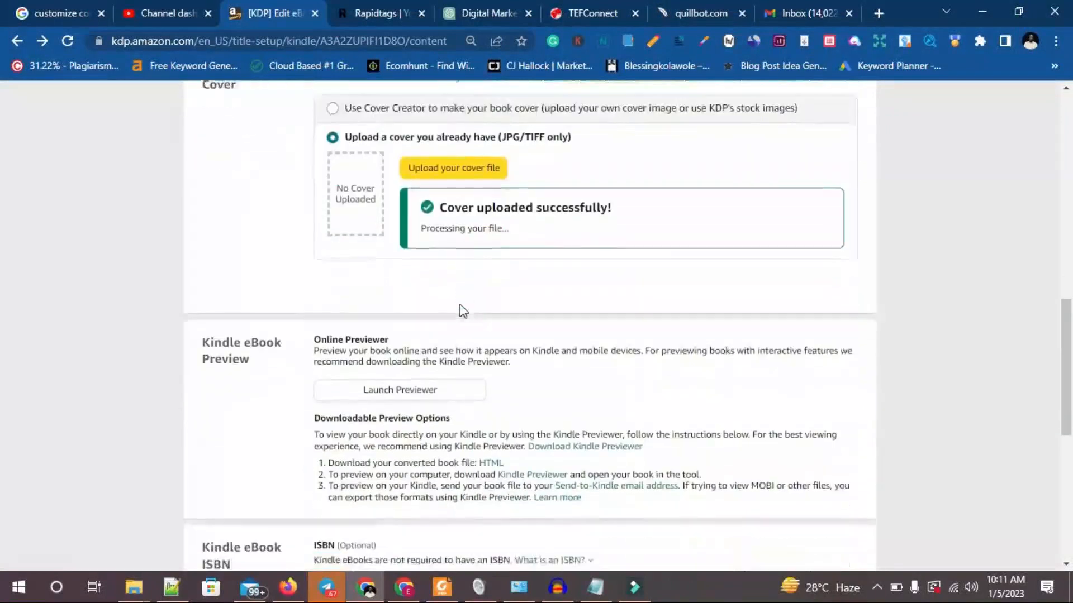
scroll(462, 308, "down", 2)
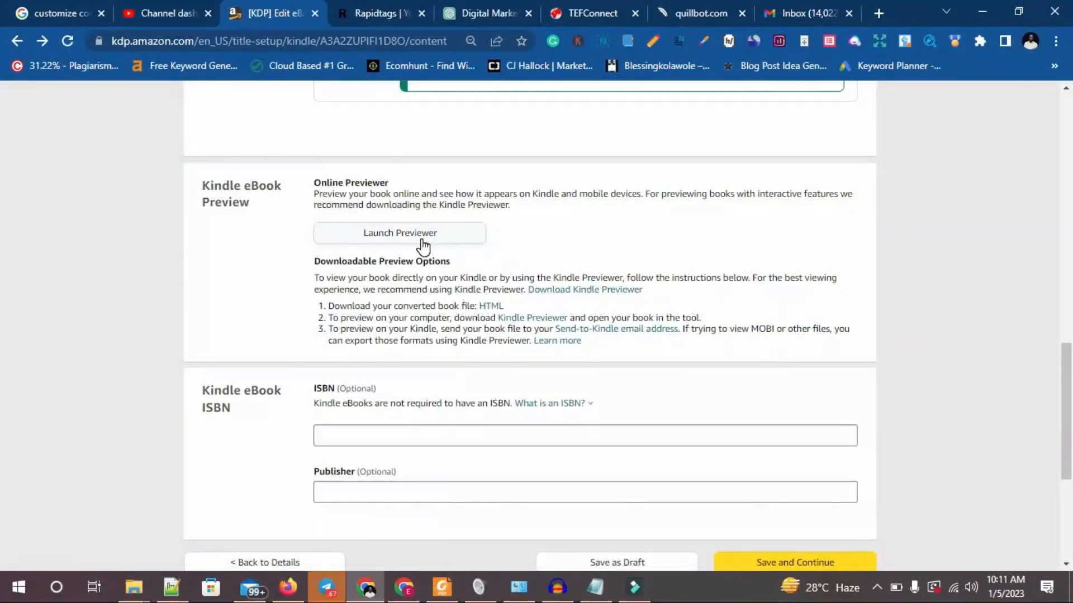
left_click(356, 237)
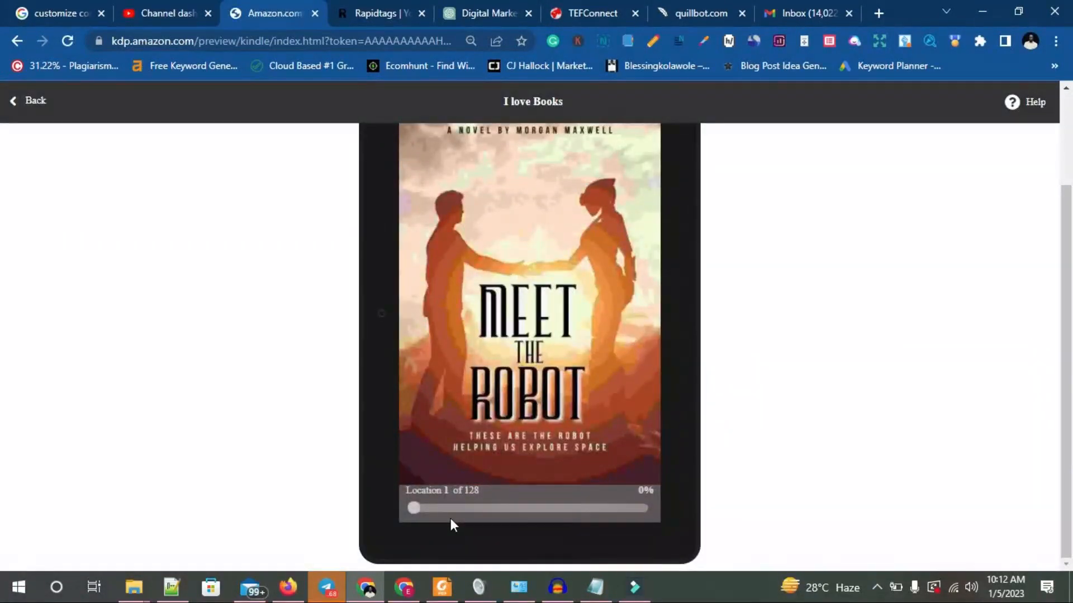
left_click(507, 508)
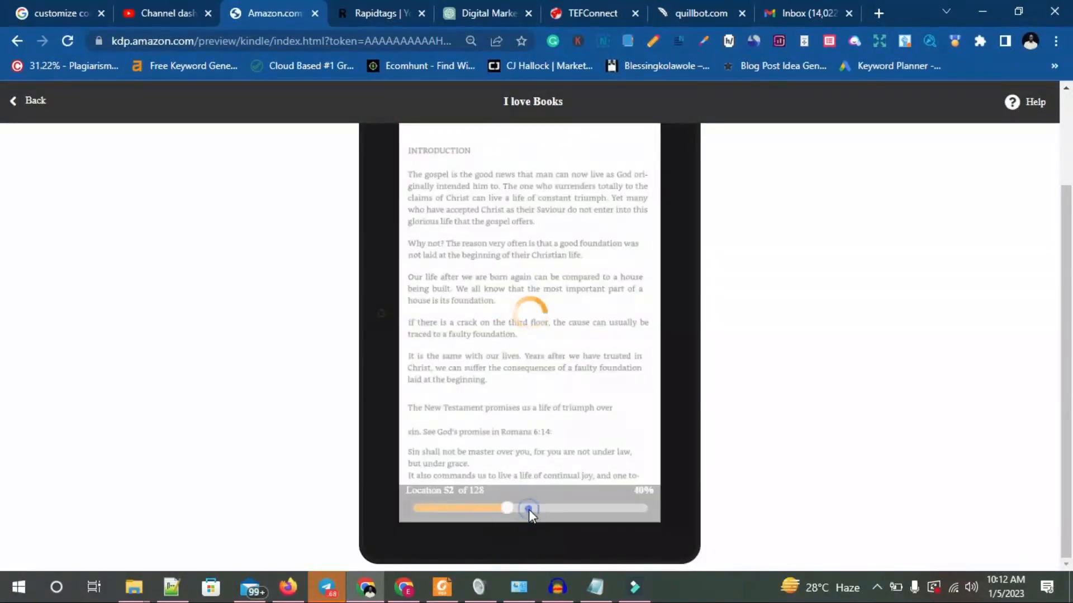
left_click(594, 508)
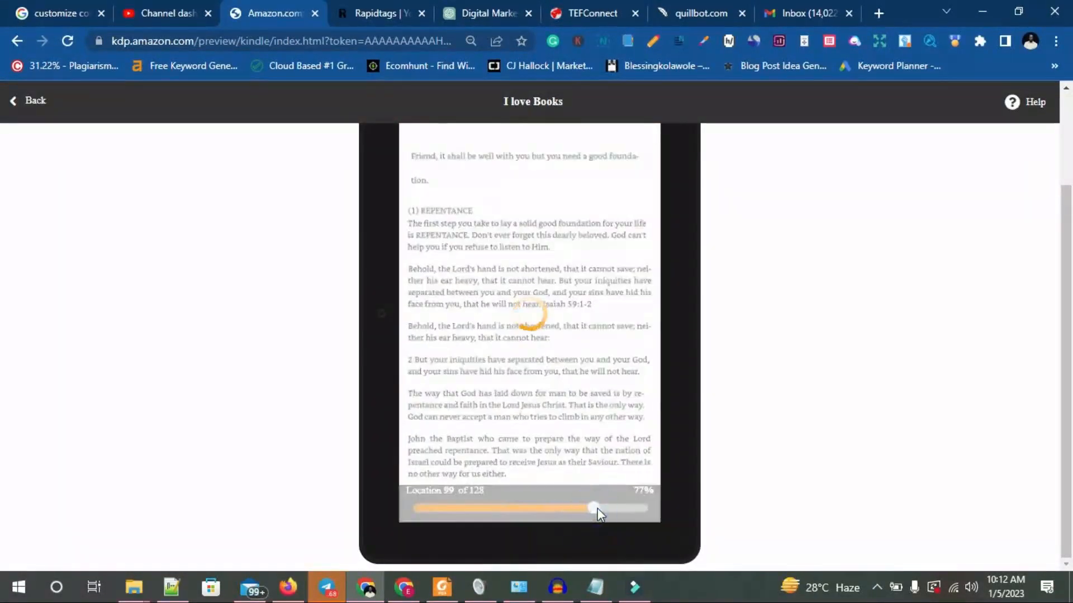
scroll(609, 502, "up", 3)
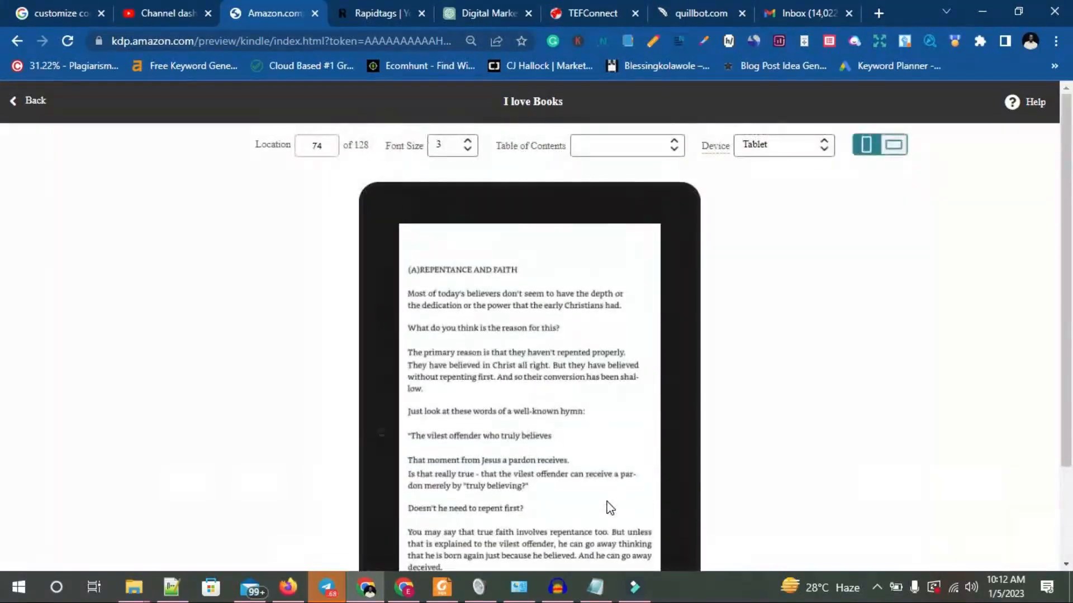
left_click(28, 102)
Leave the optional ISBN and Publisher fields blank and save the content to continue to pricing.
scroll(731, 276, "down", 4)
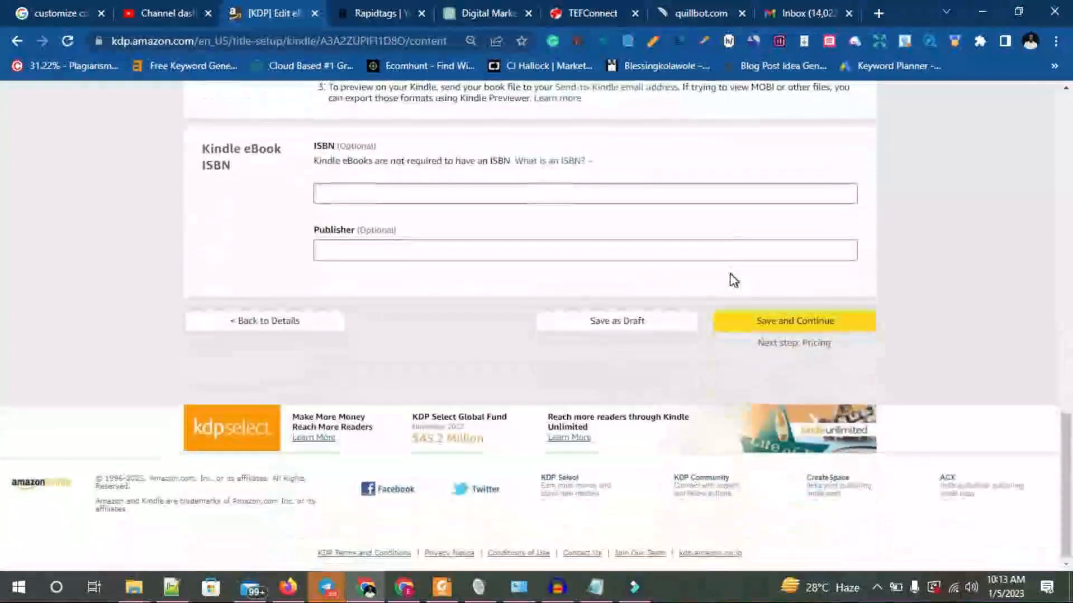
left_click(357, 192)
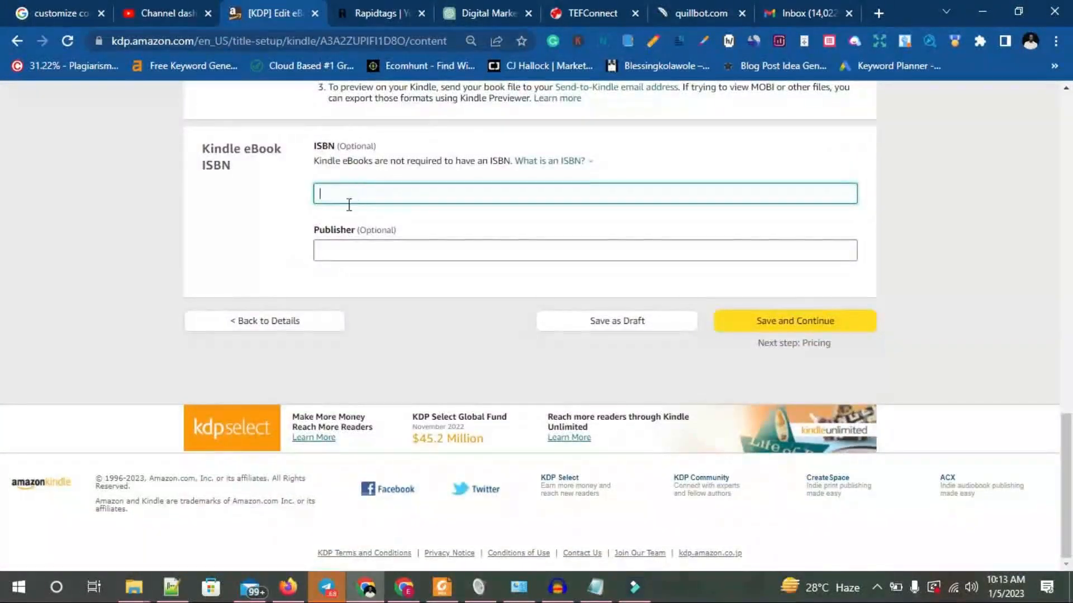
left_click(372, 249)
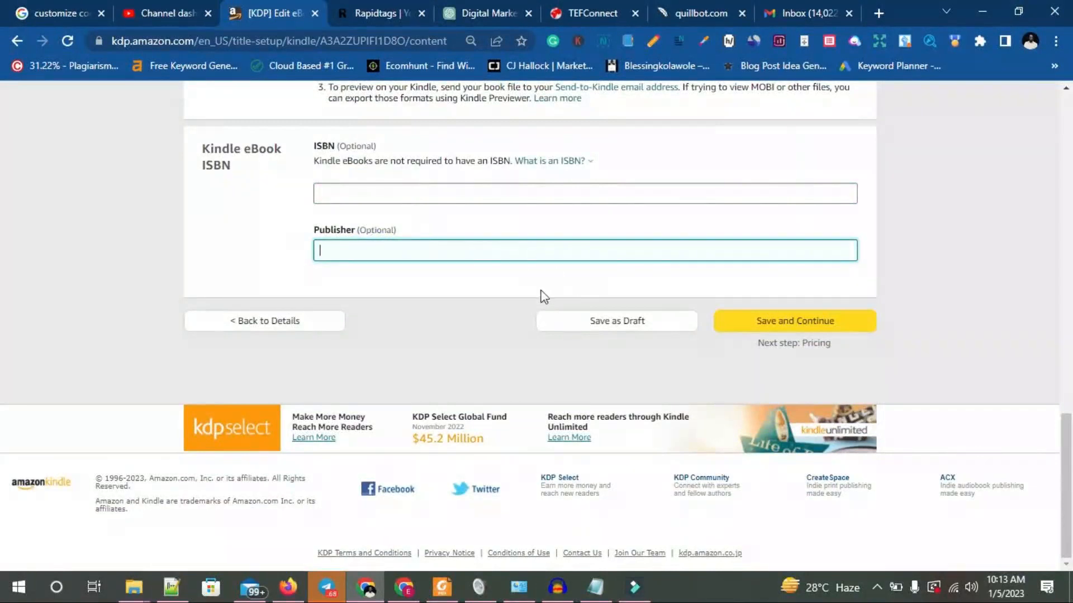
left_click(781, 330)
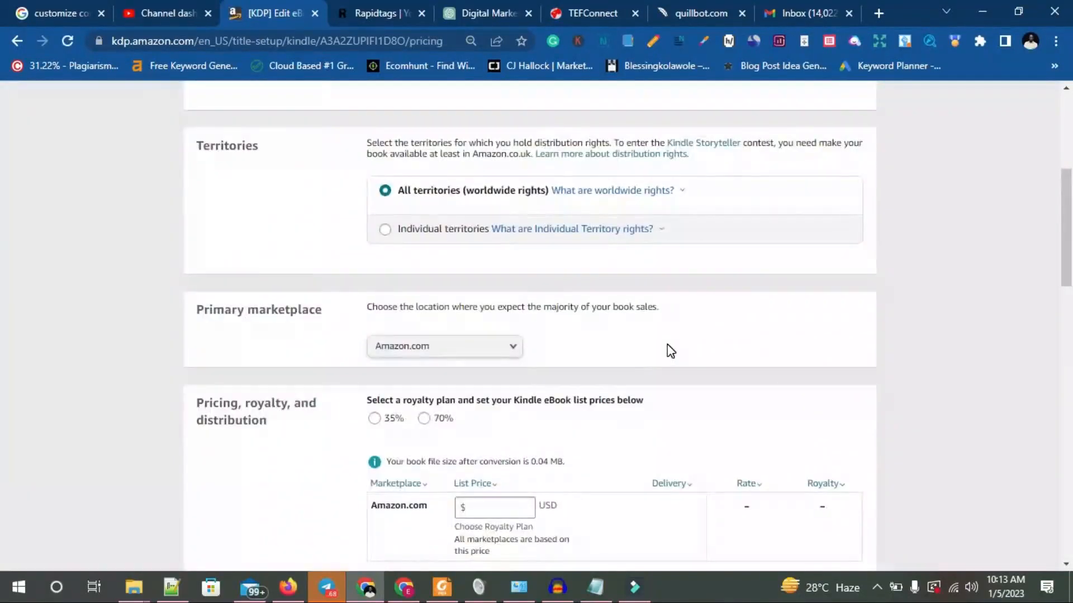
Look over the pricing page and the outline's "Set up your pricing & Publish your book" item in Notepad, and return to the pricing page.
scroll(670, 351, "down", 15)
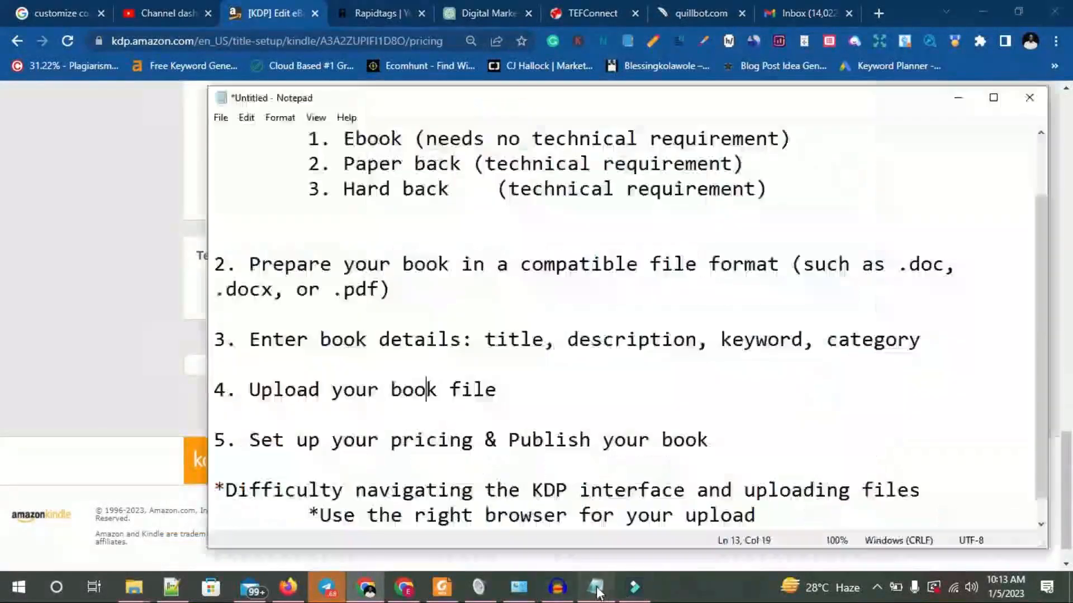
left_click(596, 586)
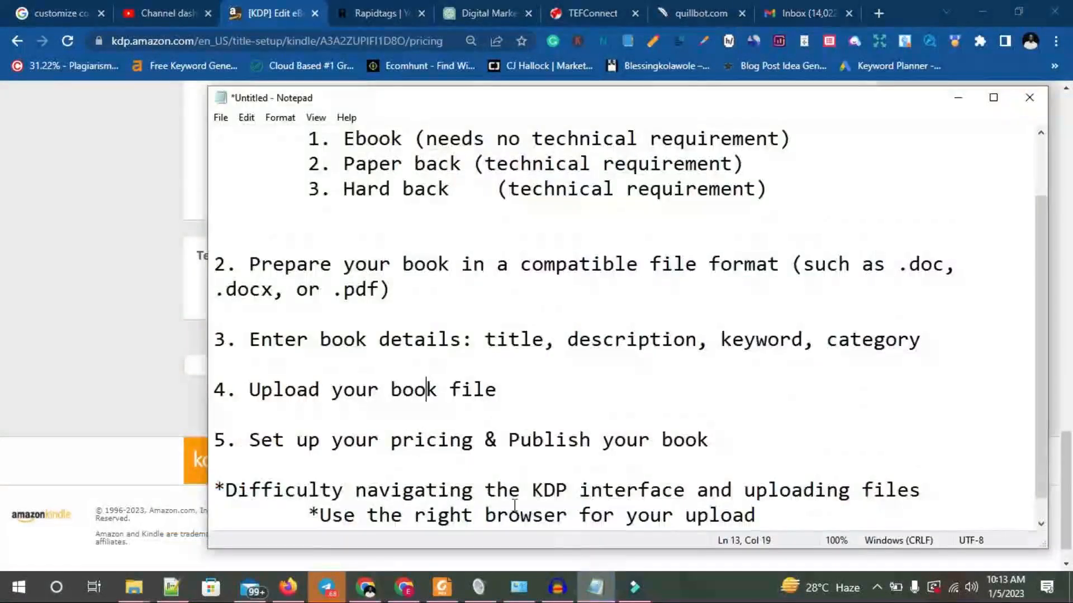
left_click_drag(260, 439, 709, 440)
scroll(612, 420, "down", 1)
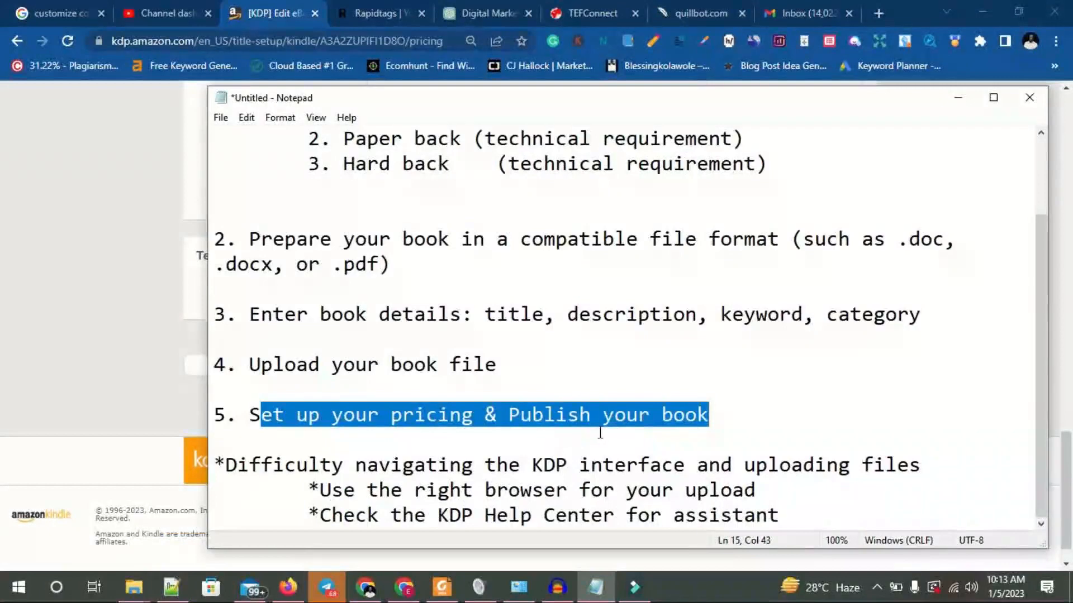
left_click(139, 325)
scroll(462, 371, "up", 15)
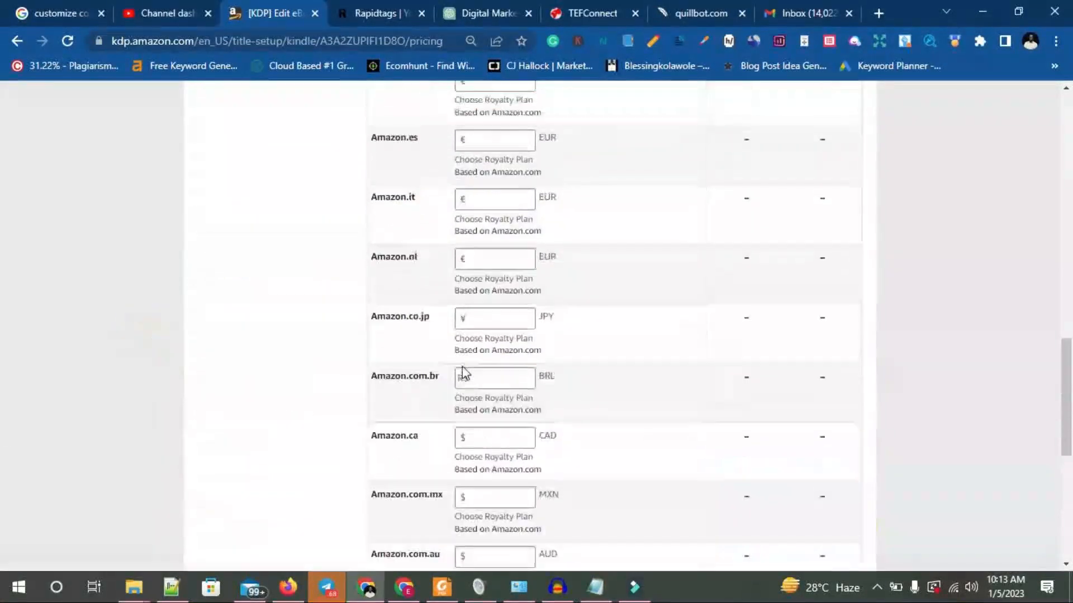
Select the 70% royalty plan and set the Amazon.com list price to 3 USD.
scroll(462, 371, "up", 4)
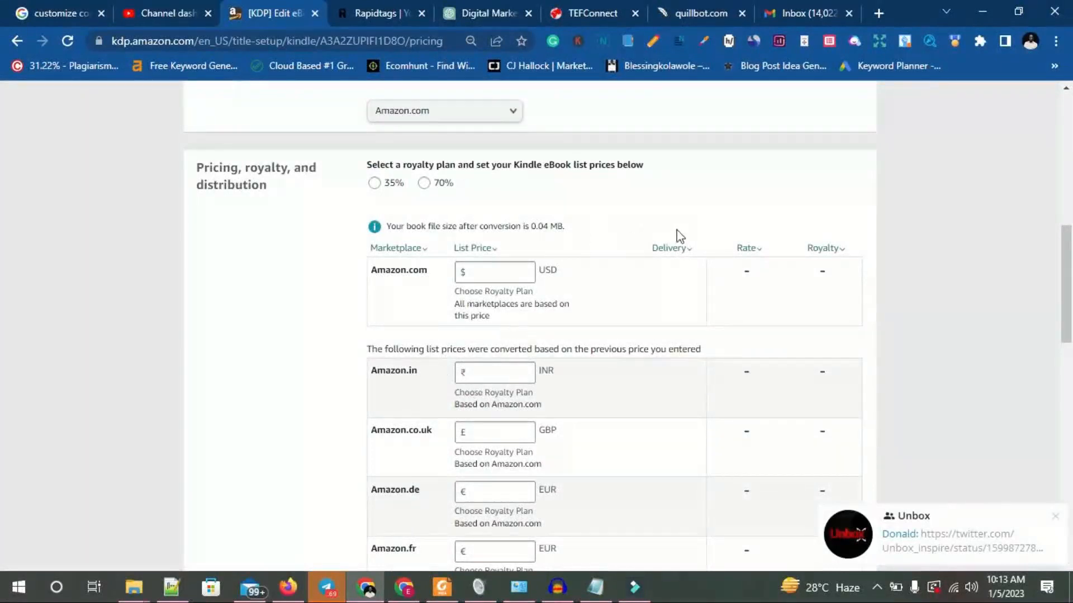
left_click(373, 186)
left_click(424, 184)
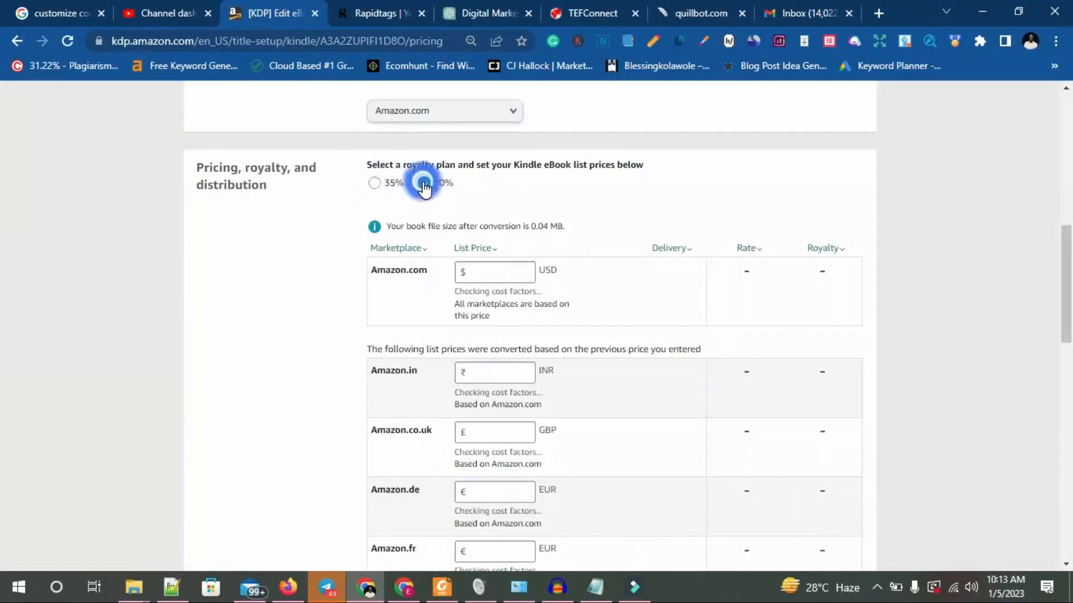
left_click(480, 270)
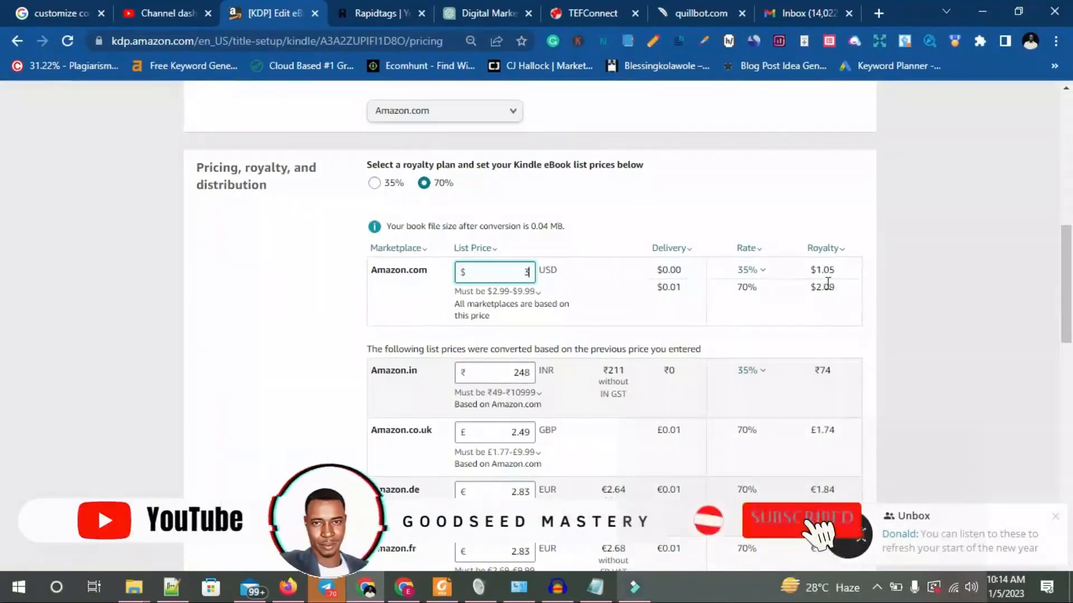
left_click(827, 287)
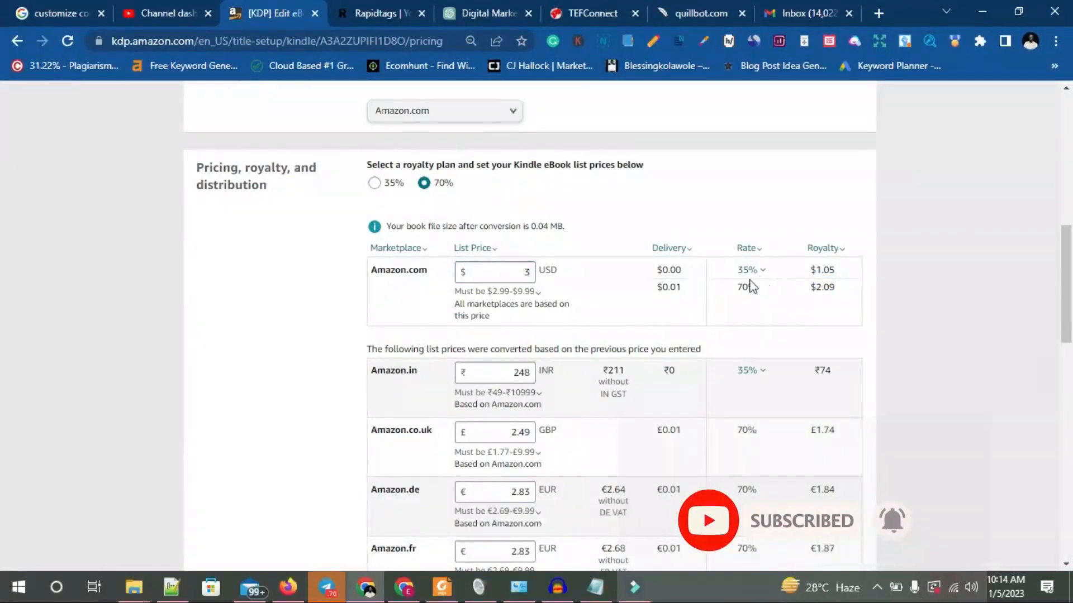
Review the converted marketplace prices and the terms, and publish the Kindle eBook.
scroll(703, 300, "down", 15)
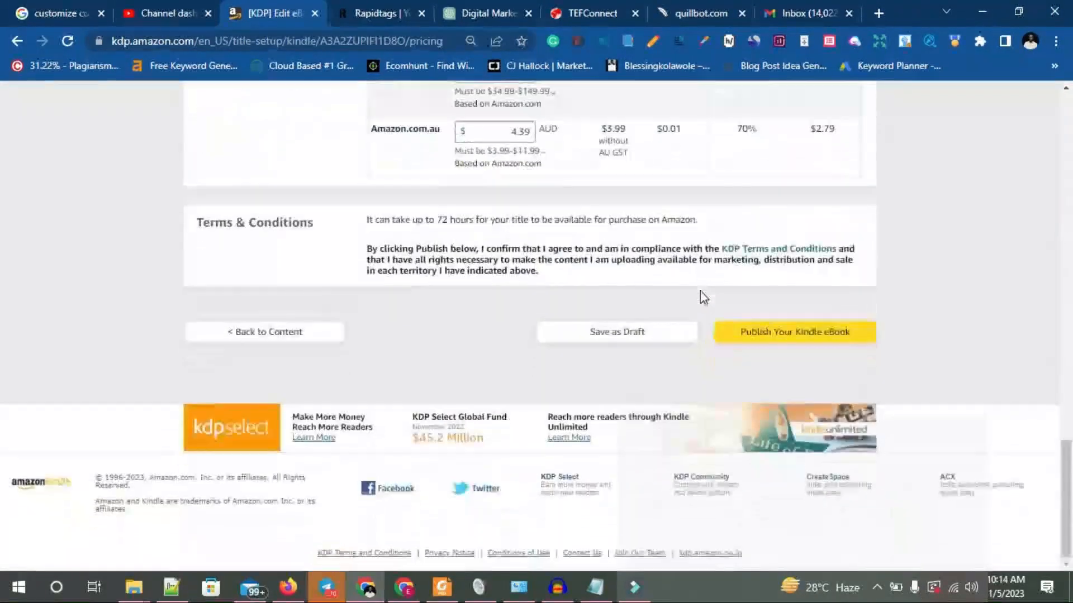
scroll(704, 289, "up", 1)
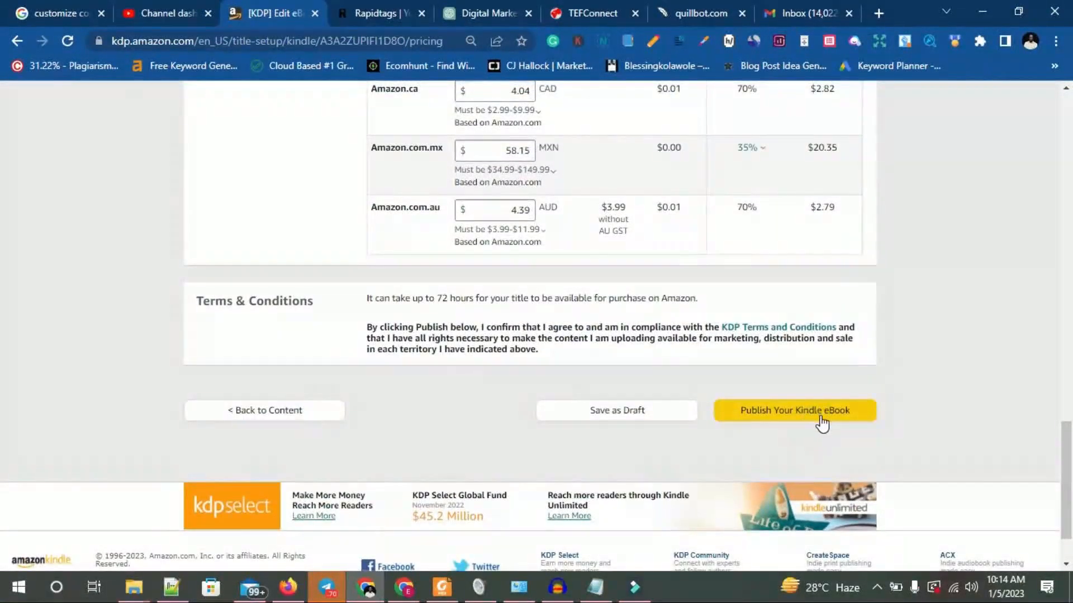
scroll(821, 412, "up", 12)
scroll(831, 410, "down", 12)
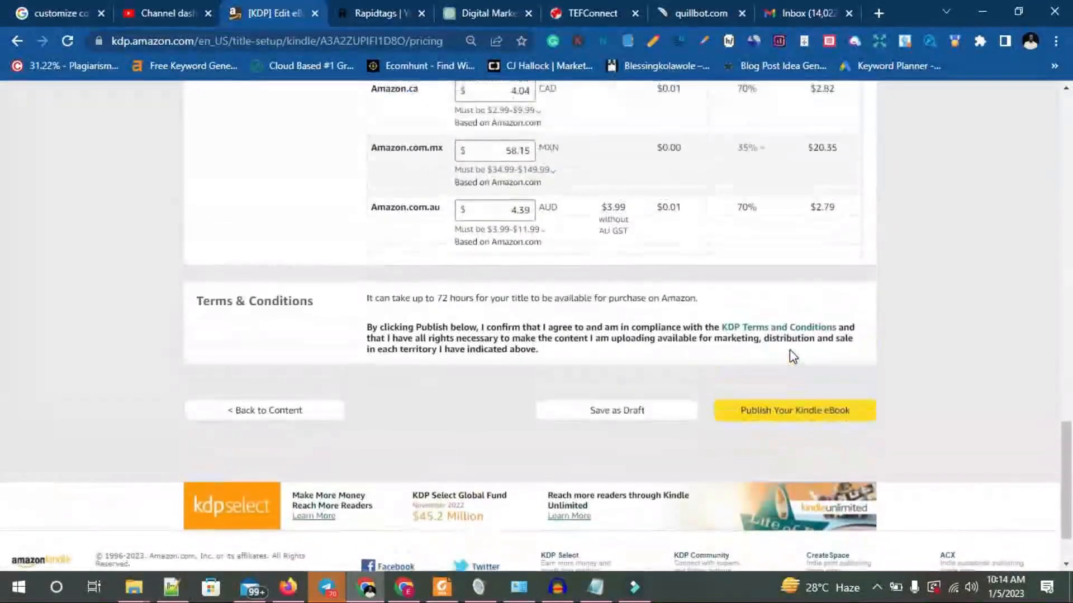
left_click(793, 410)
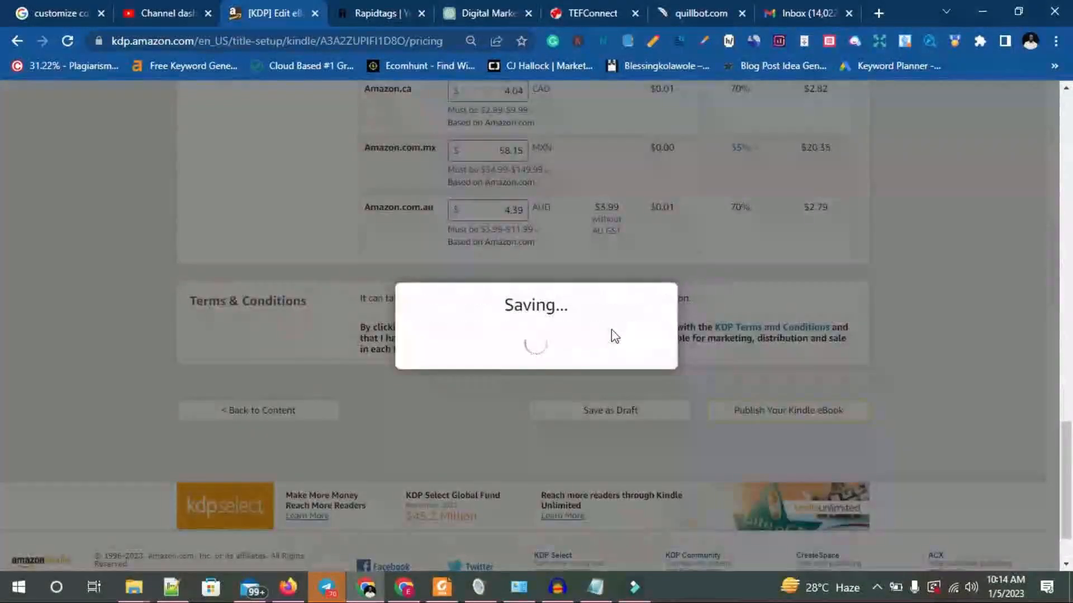
scroll(613, 329, "down", 3)
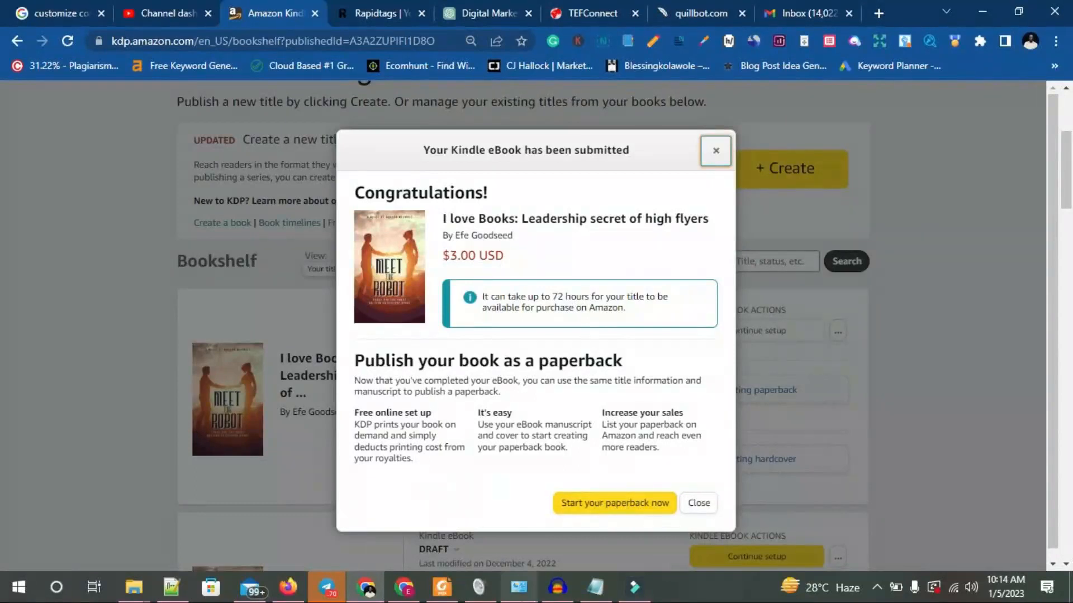
Switch to the outline in Notepad and highlight the "Paper back (technical requirement)" line among the book formats.
left_click(596, 587)
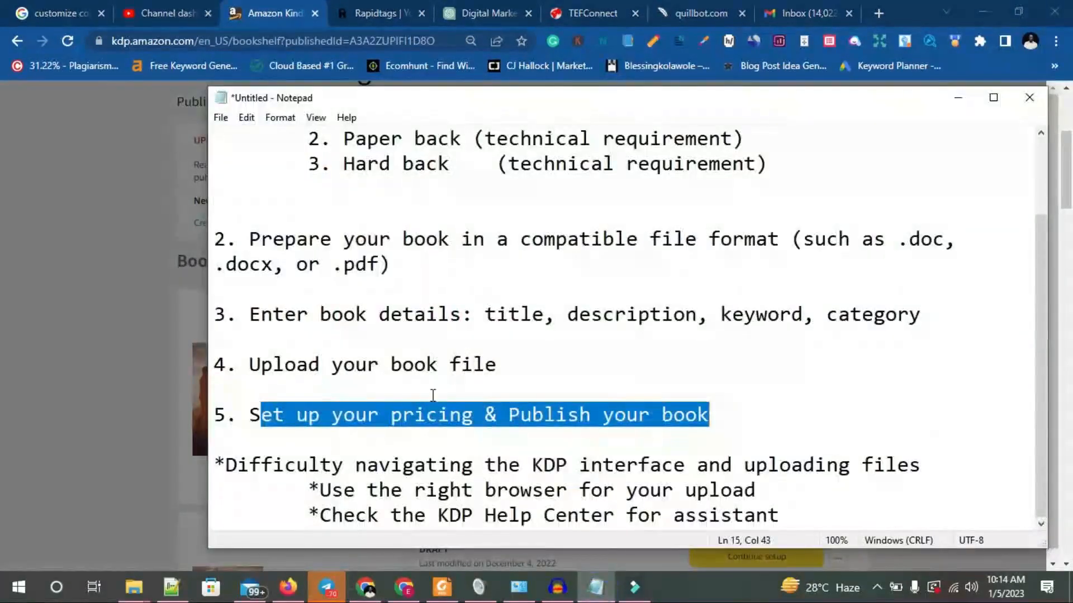
scroll(480, 349, "up", 2)
mouse_move(343, 238)
left_mouse_down()
mouse_move(784, 239)
mouse_move(347, 240)
left_mouse_up()
left_click(544, 239)
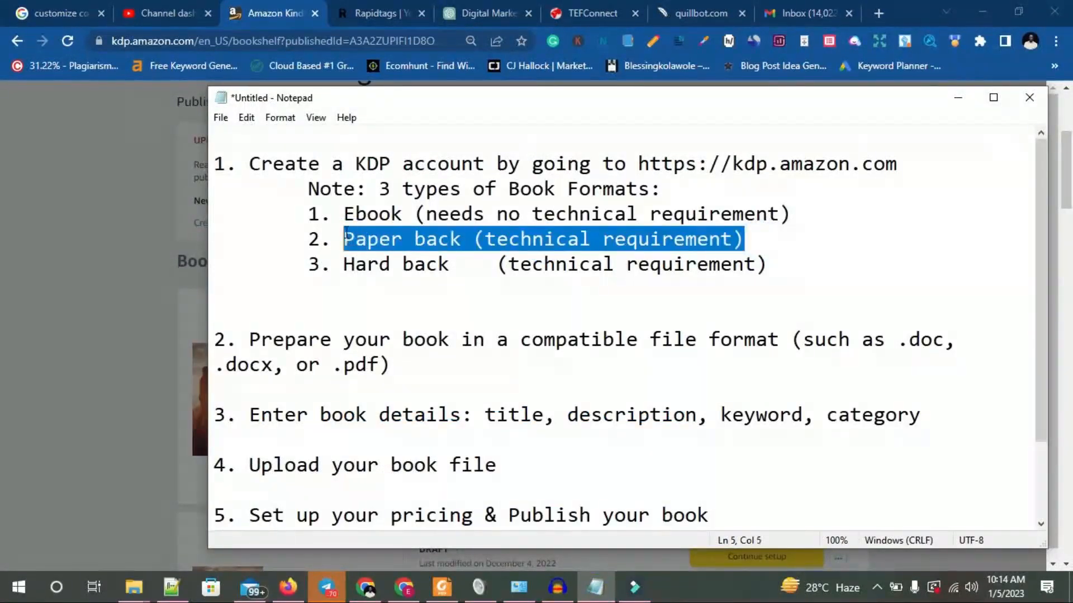